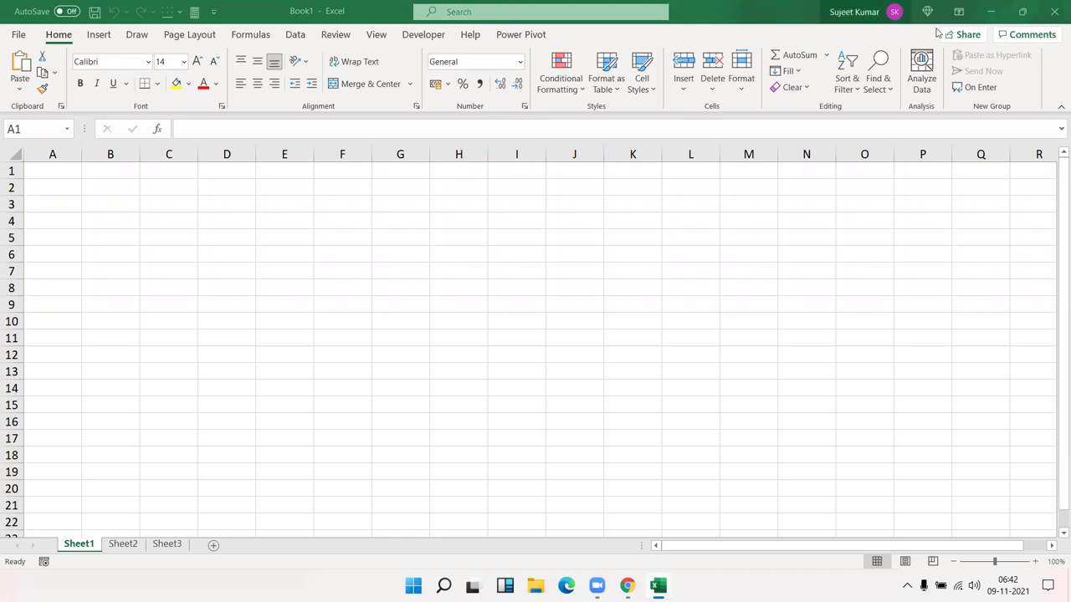
# - Open Excel Options and review the General page: Calibri font, size 14, 3 sheets
pyautogui.click(20, 37)
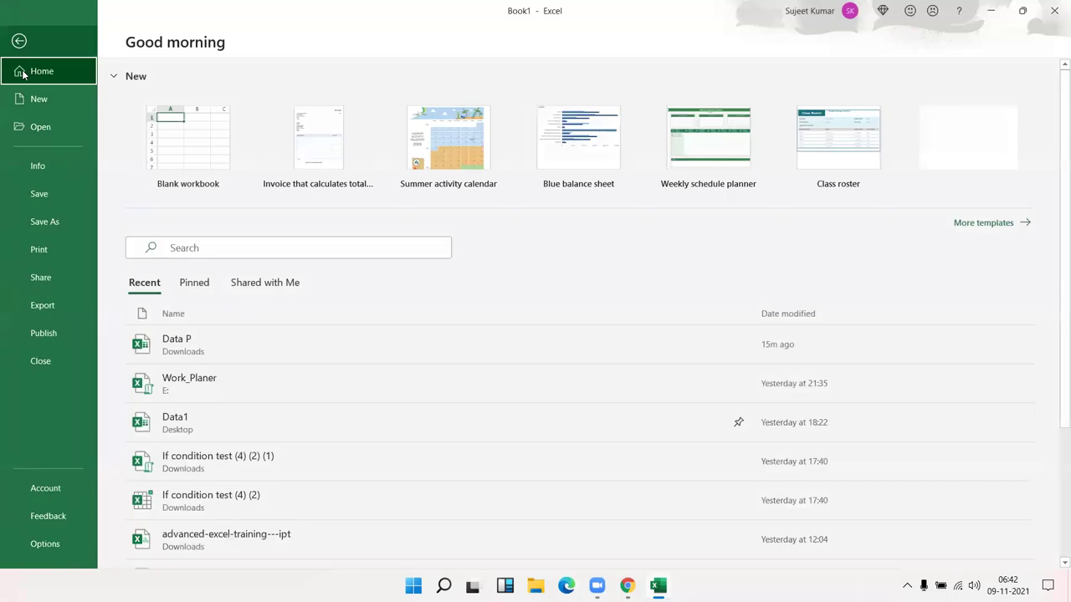
pyautogui.click(40, 547)
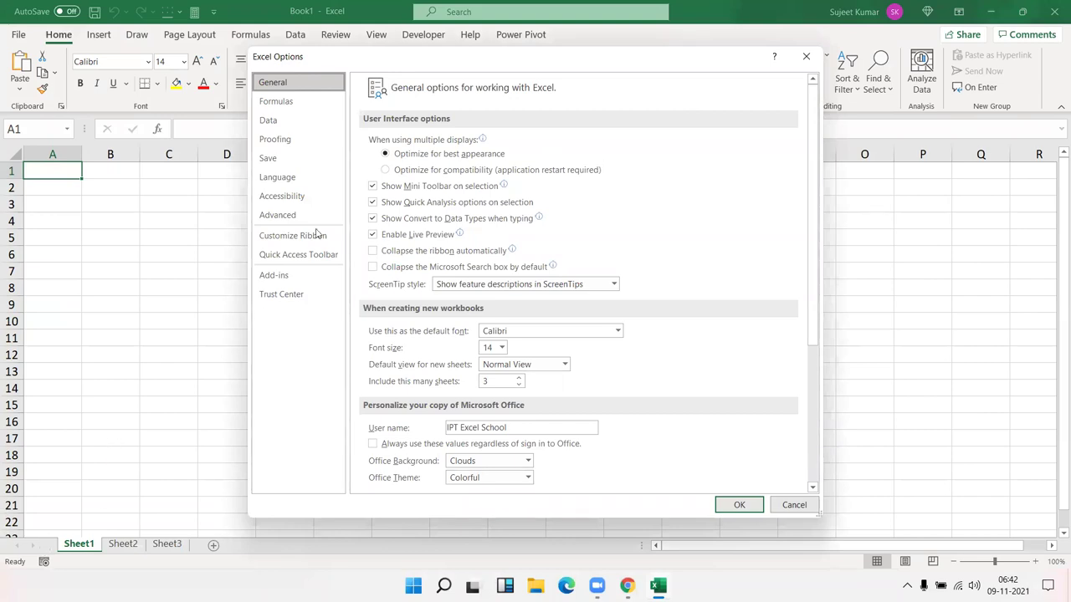
pyautogui.scroll(-4, 500, 258)
pyautogui.scroll(3, 500, 258)
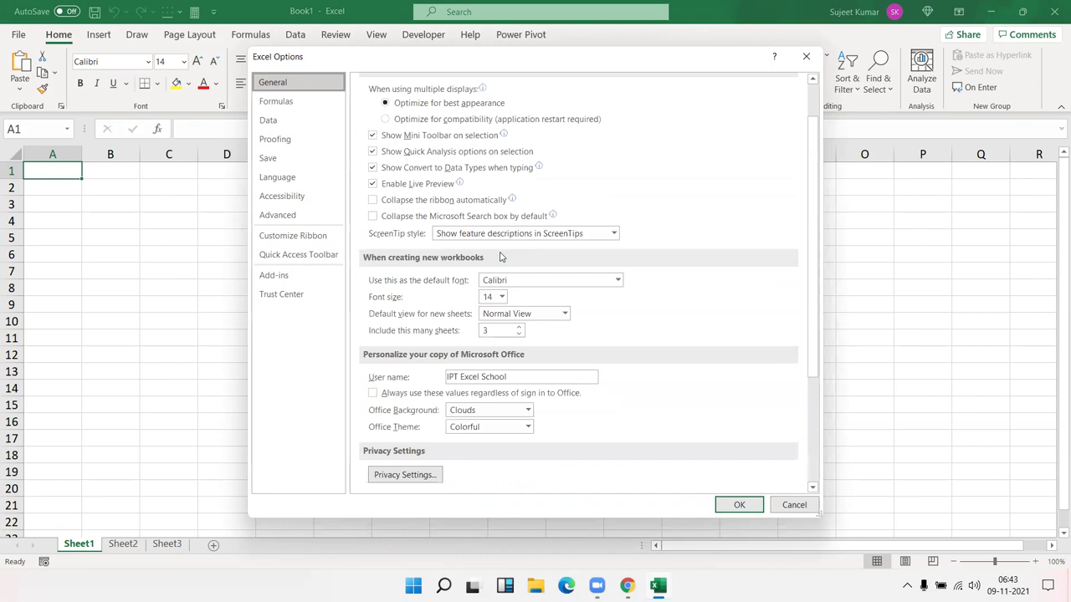
pyautogui.scroll(1, 500, 257)
# - Turn on R1C1 reference style on the Formulas page and apply it
pyautogui.click(270, 106)
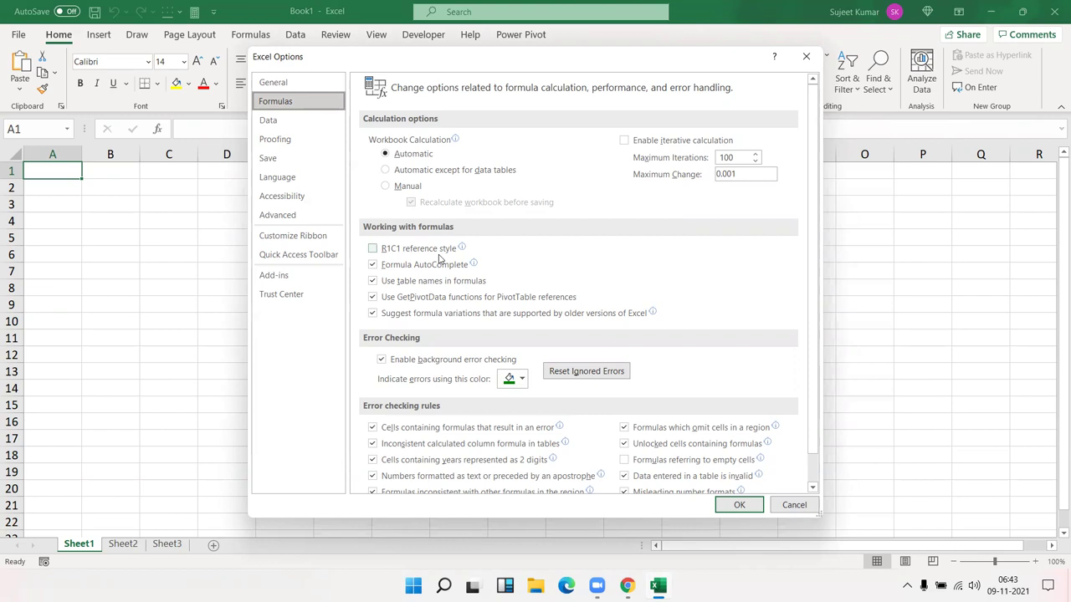
pyautogui.moveTo(425, 67); pyautogui.dragTo(311, 201)
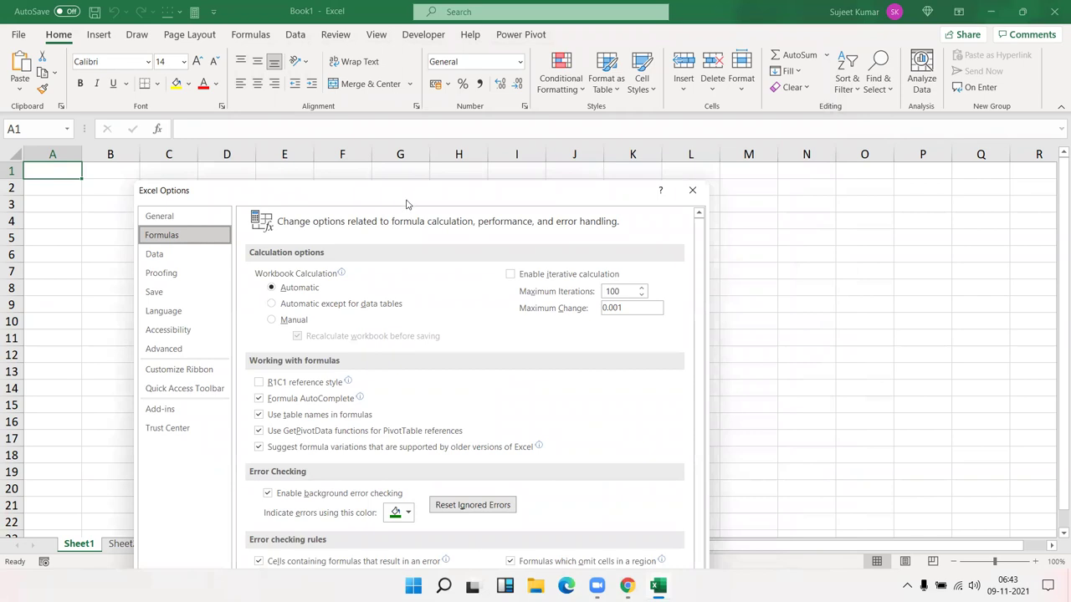
pyautogui.moveTo(407, 198); pyautogui.dragTo(589, 101)
pyautogui.click(441, 286)
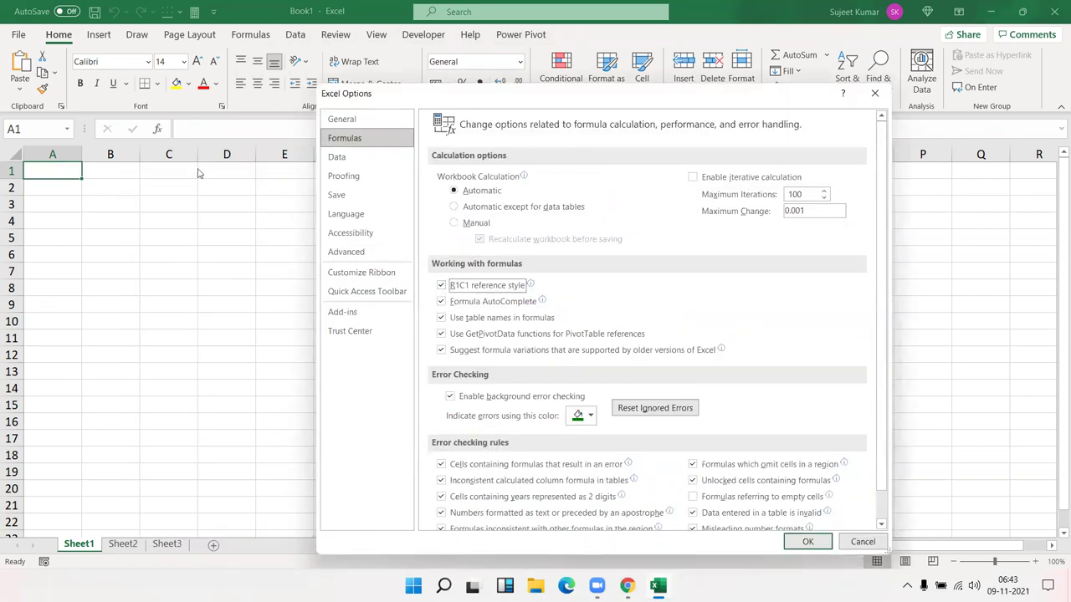
pyautogui.click(807, 541)
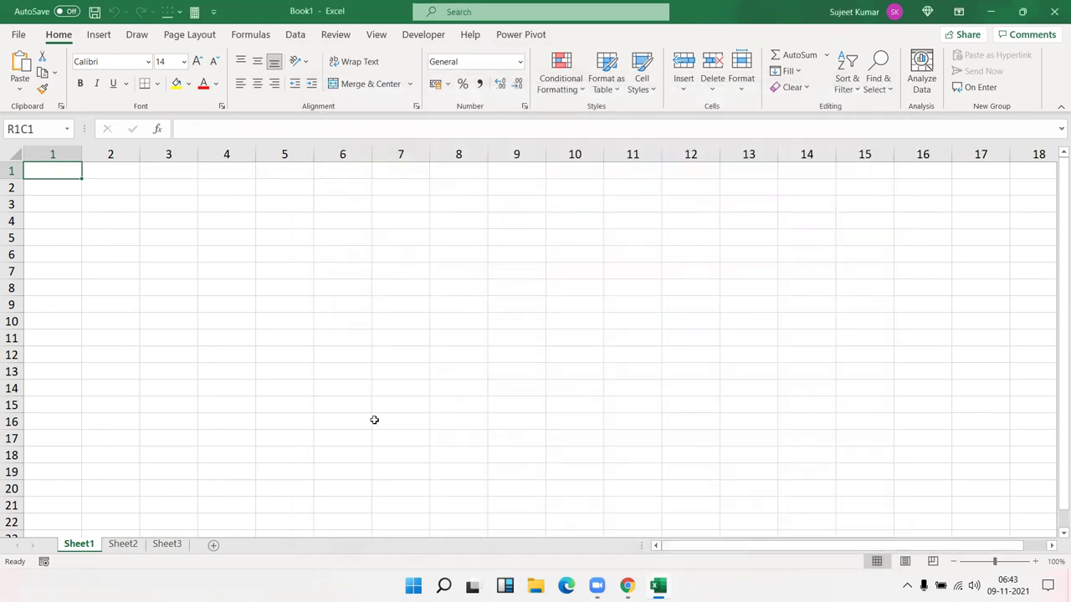
# - Select C3 and switch the workbook back to A1 reference style
pyautogui.click(35, 128)
pyautogui.click(166, 210)
pyautogui.click(18, 35)
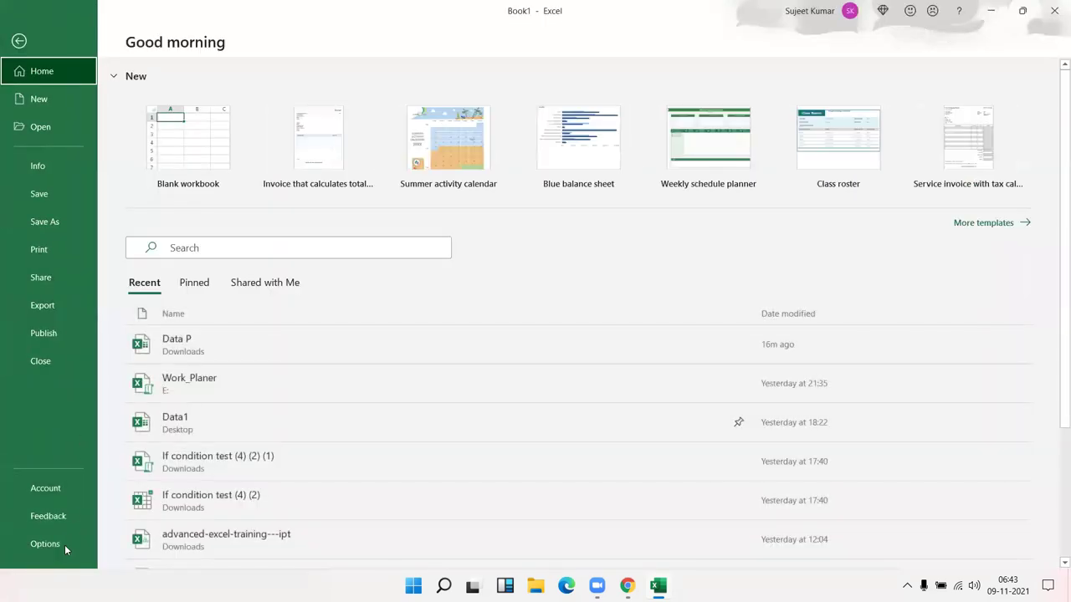
pyautogui.click(64, 548)
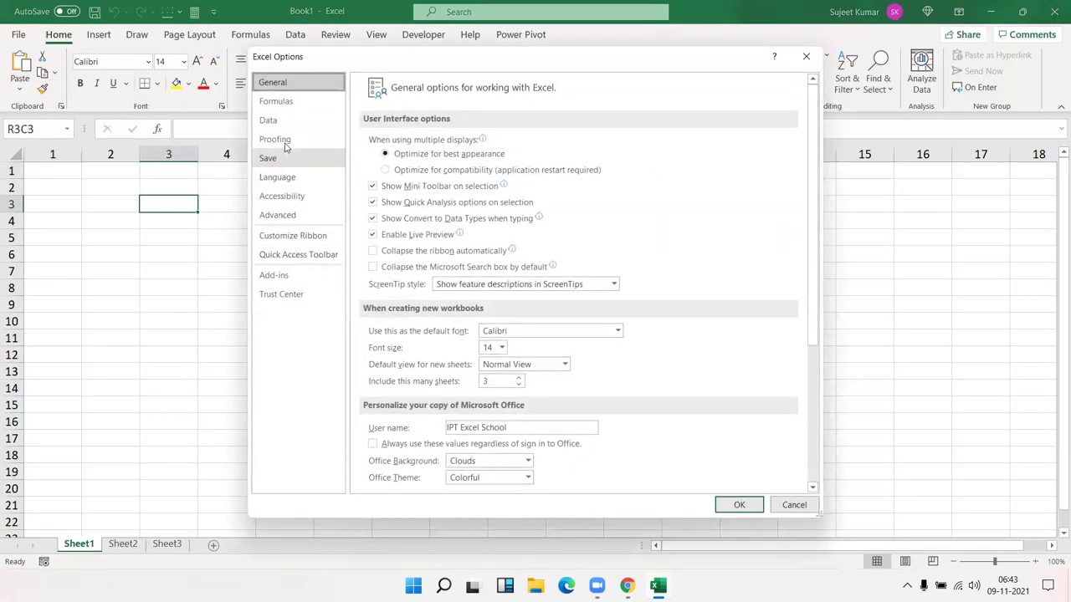
pyautogui.click(278, 102)
pyautogui.click(373, 248)
pyautogui.click(736, 505)
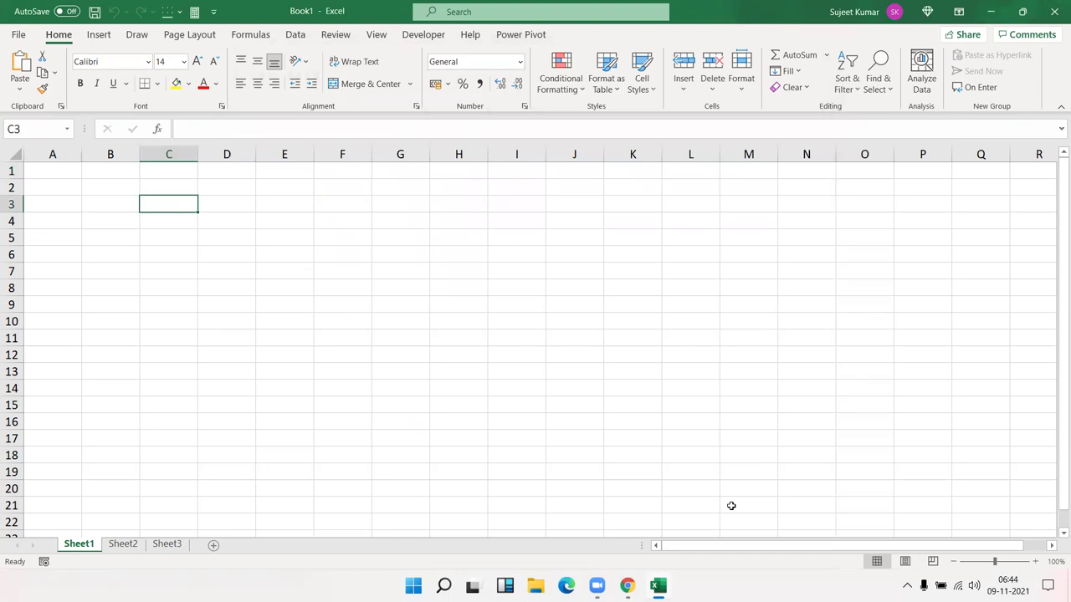
# - Enter the formula =B2 in C3
pyautogui.write('=')
pyautogui.click(107, 183)
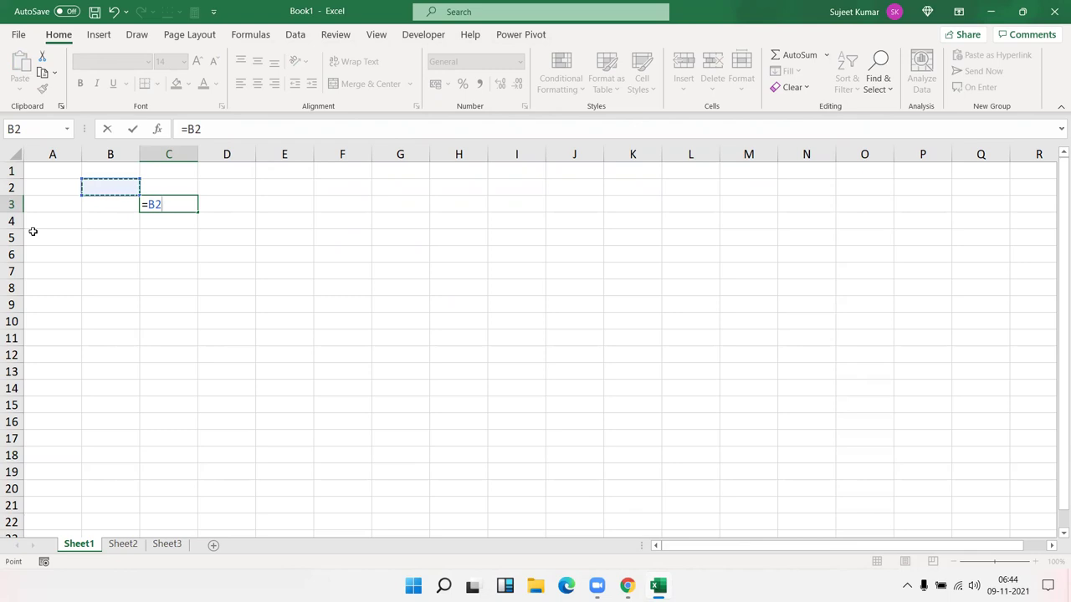
pyautogui.press('Return')
pyautogui.press('Up')
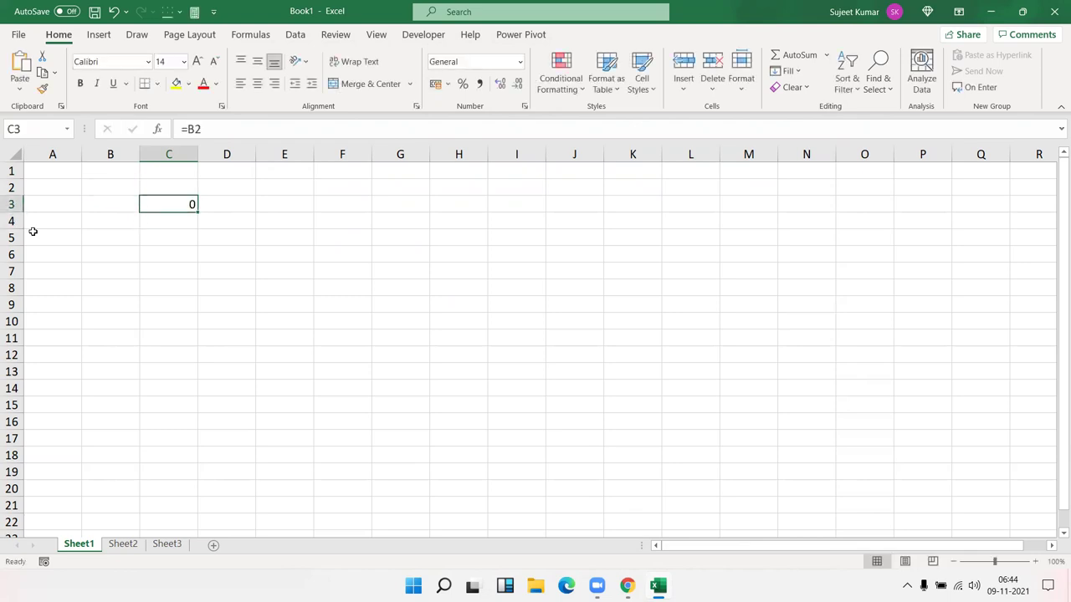
# - Re-enable R1C1 reference style so C3's formula reads =R[-1]C[-1]
pyautogui.click(18, 36)
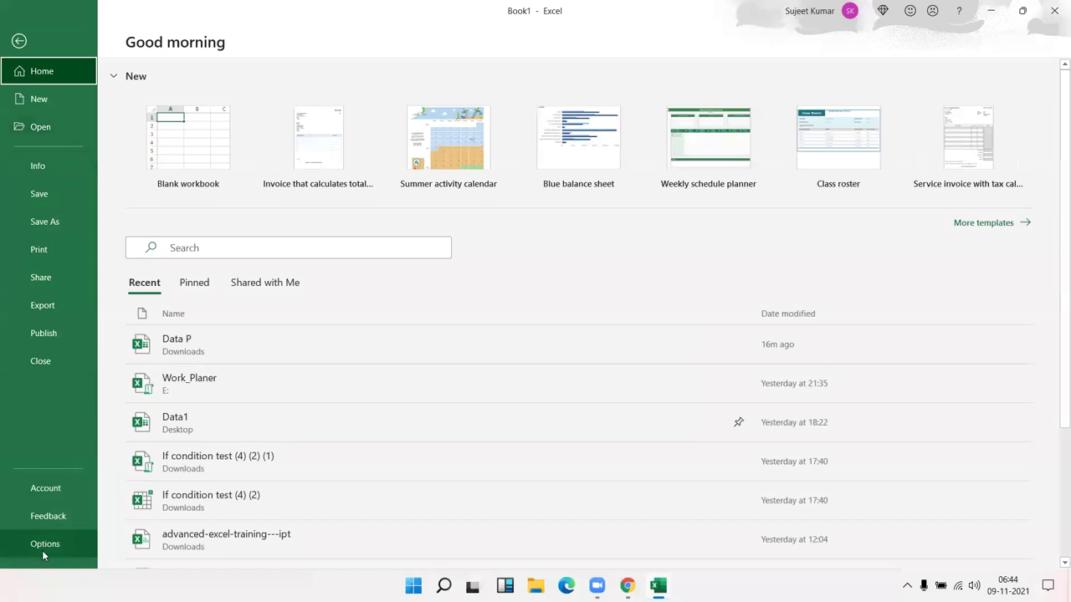
pyautogui.click(43, 548)
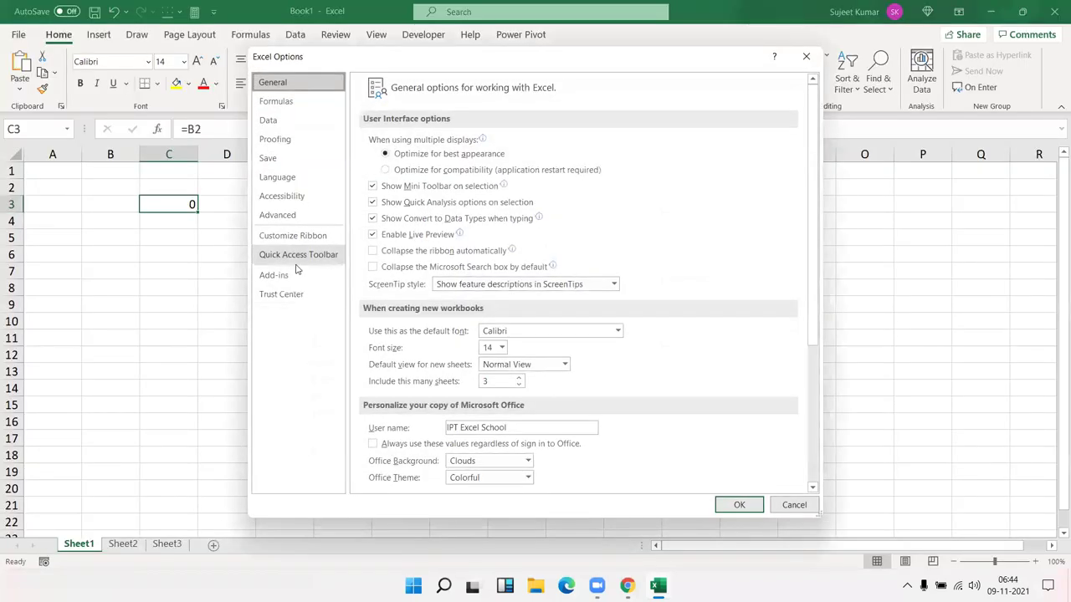
pyautogui.click(306, 104)
pyautogui.click(373, 255)
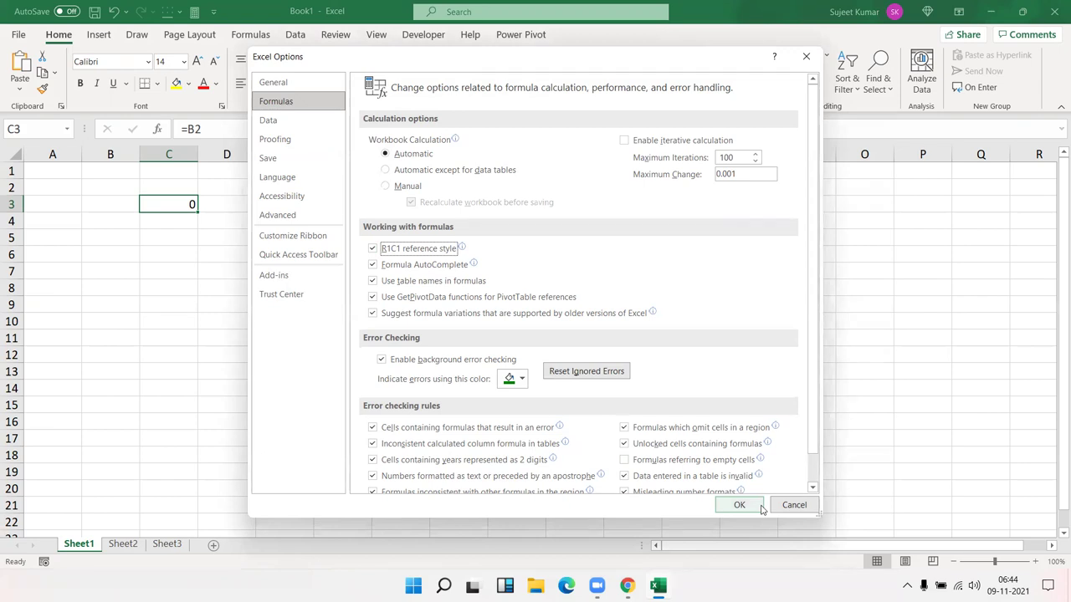
pyautogui.click(740, 505)
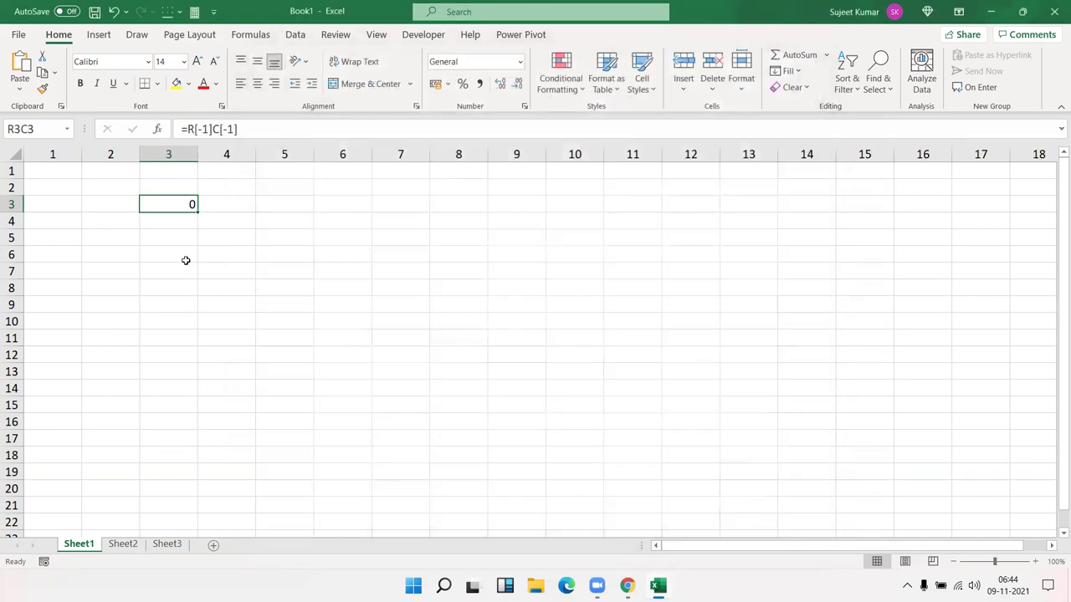
pyautogui.doubleClick(185, 204)
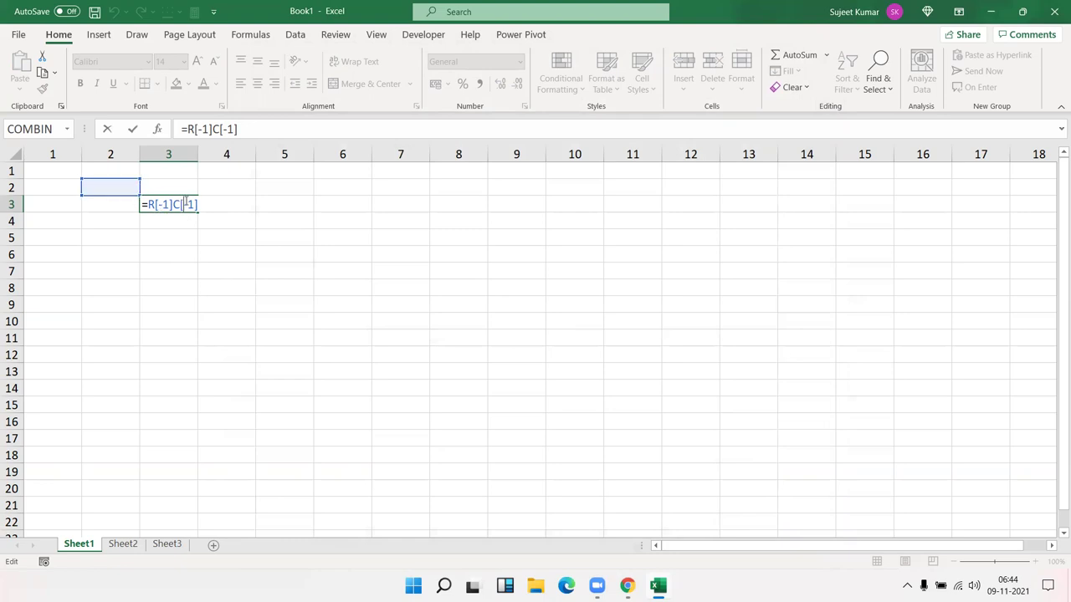
pyautogui.click(184, 204)
pyautogui.press('Escape')
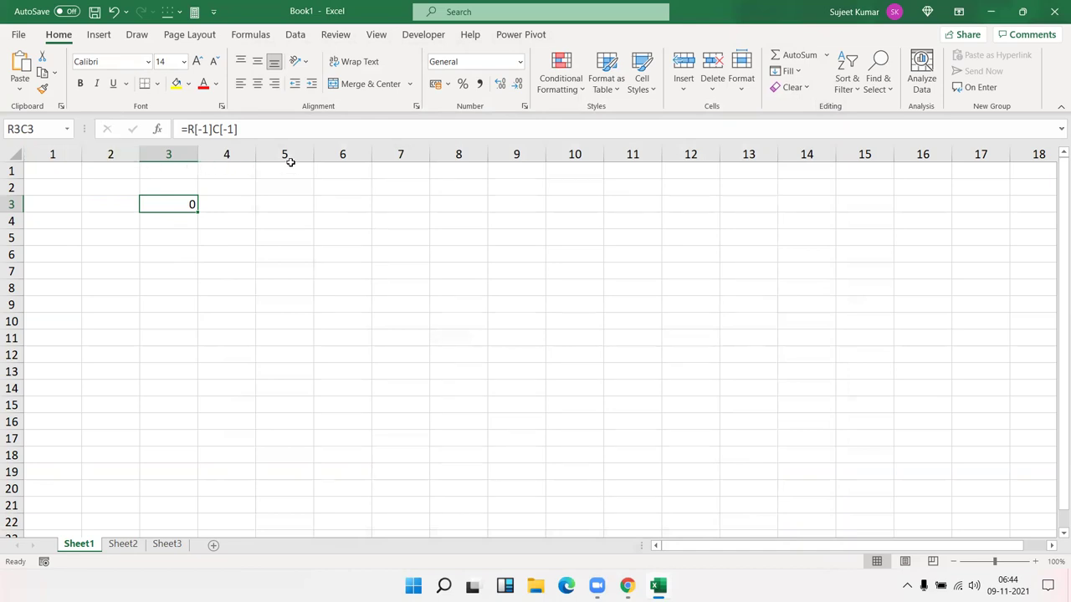
# - Turn off R1C1 reference style to return to A1 references
pyautogui.click(19, 36)
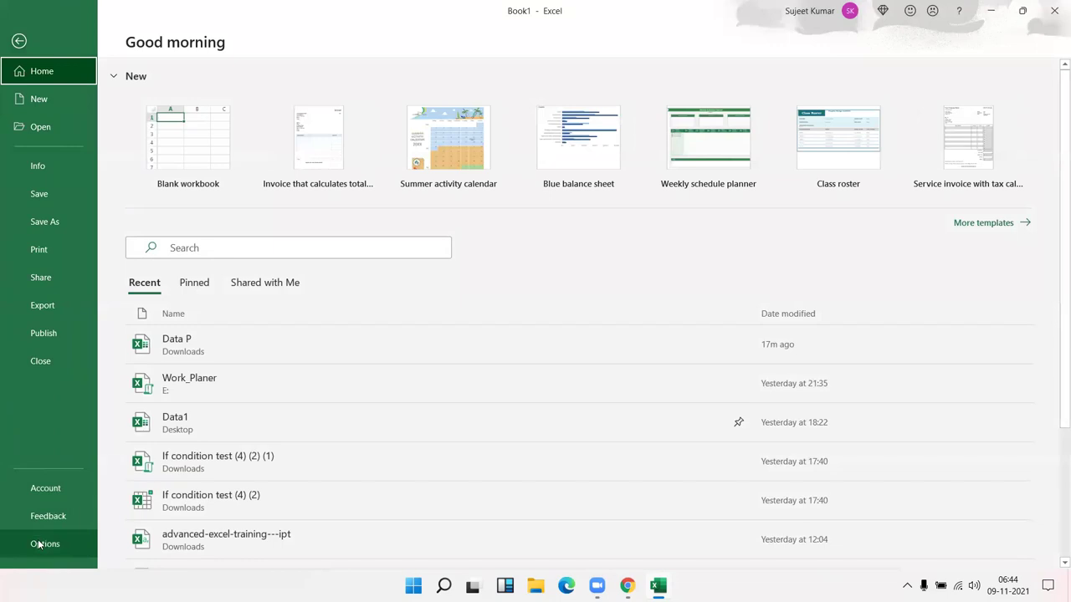
pyautogui.click(37, 544)
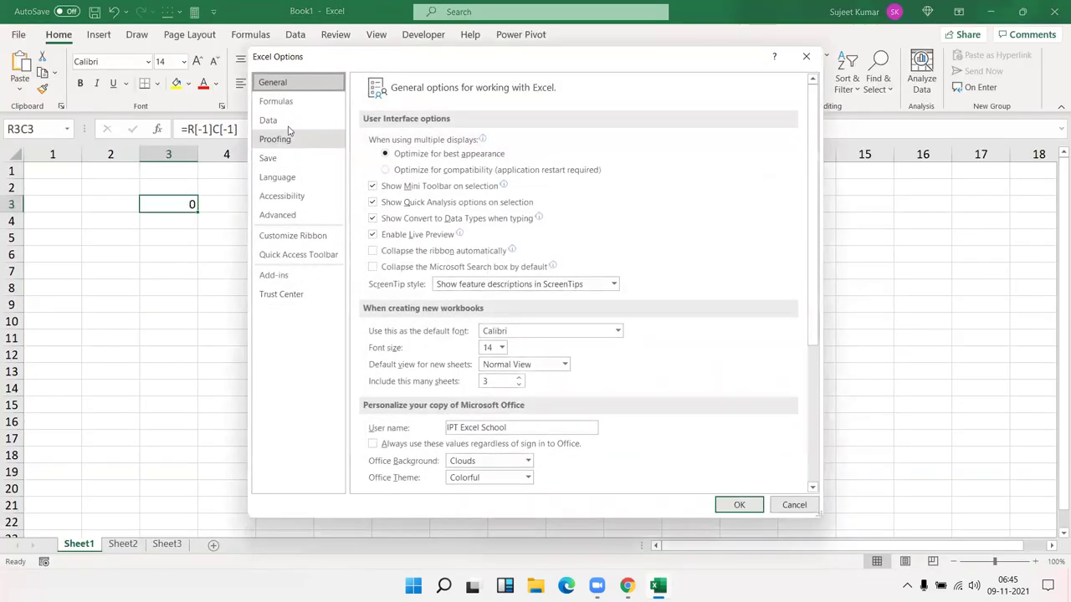
pyautogui.click(276, 101)
pyautogui.click(389, 251)
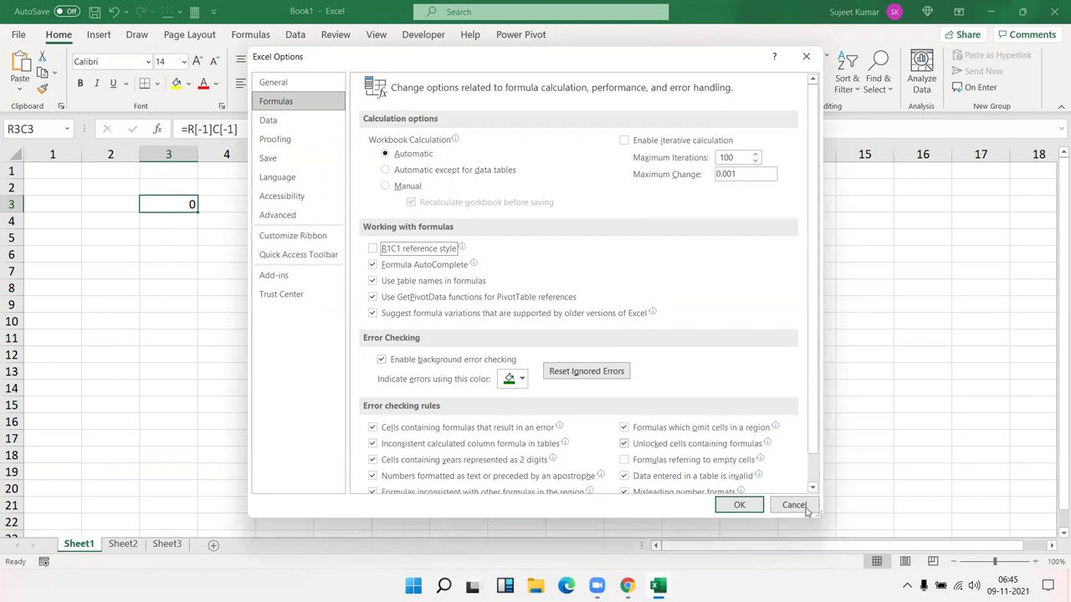
pyautogui.click(741, 504)
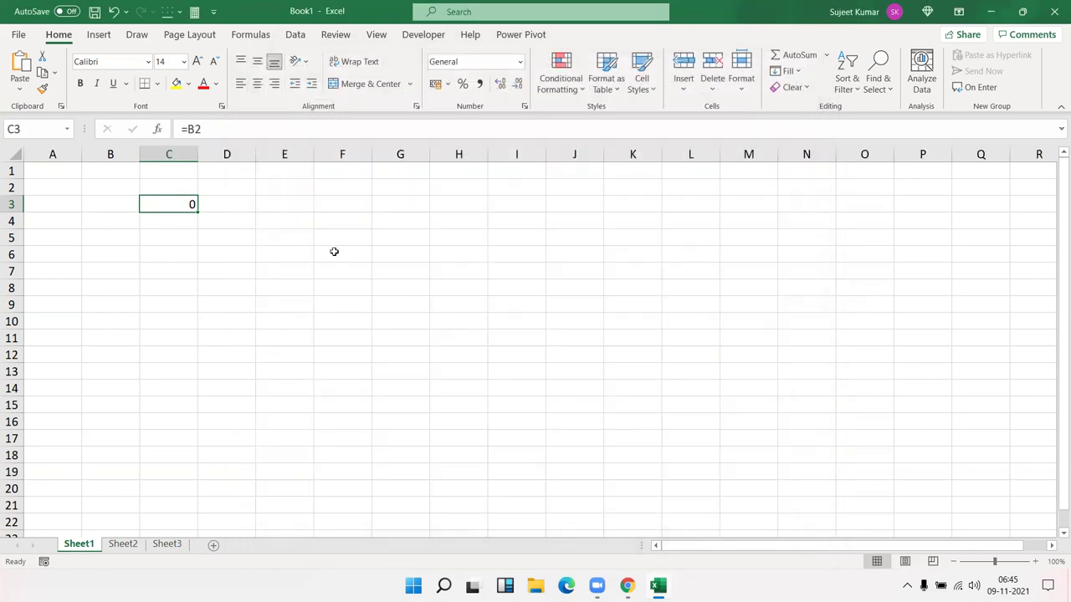
# - Enter '13241312 in F6 so it is stored as text
pyautogui.click(334, 252)
pyautogui.write("'13241312")
pyautogui.press('Return')
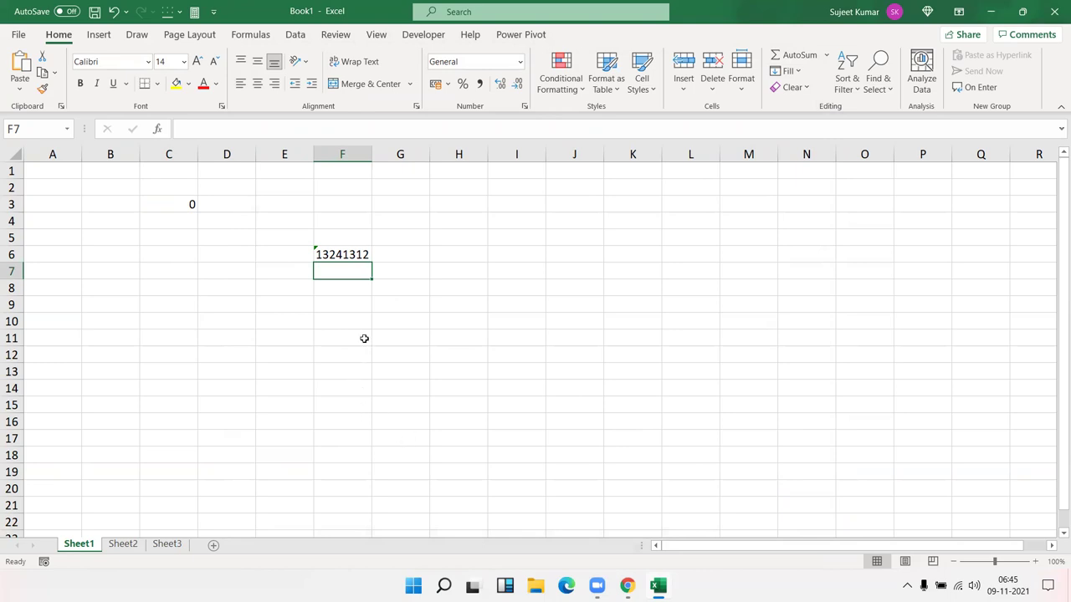
# - Ignore the number-stored-as-text error on F6
pyautogui.doubleClick(320, 255)
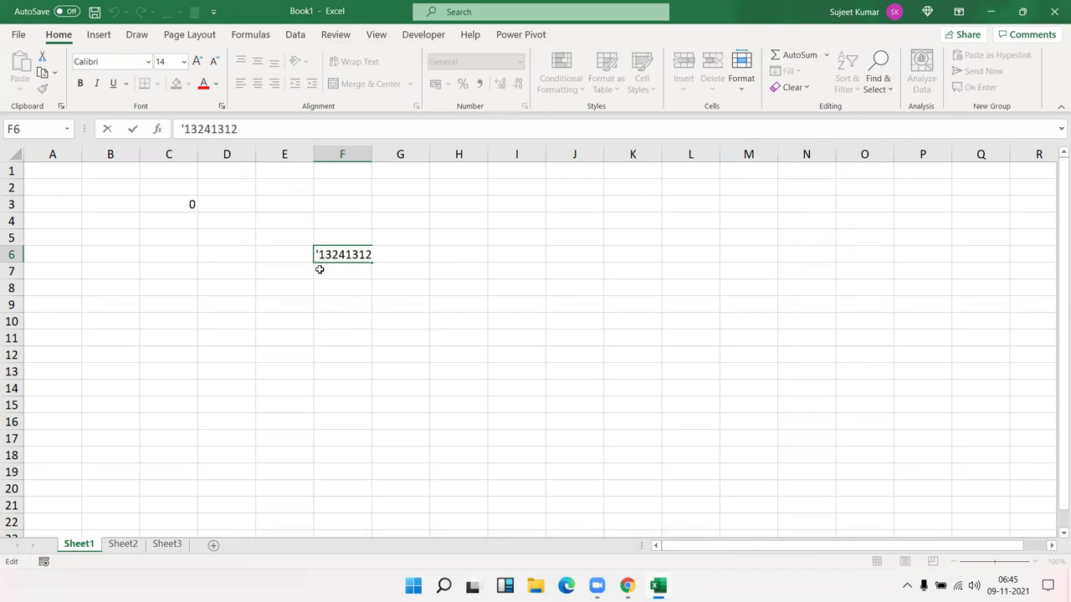
pyautogui.click(320, 269)
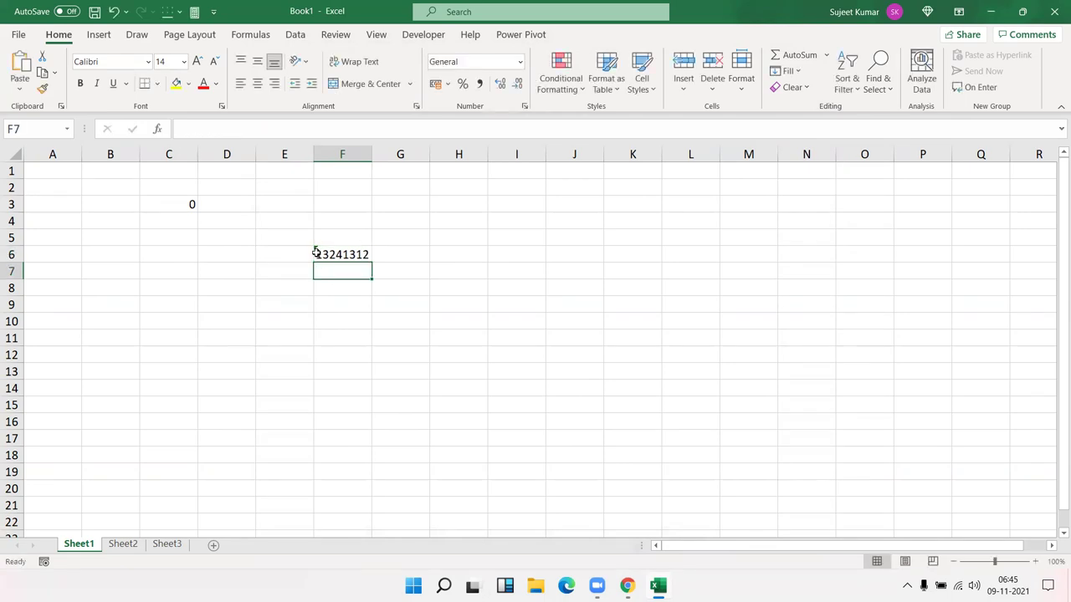
pyautogui.click(317, 251)
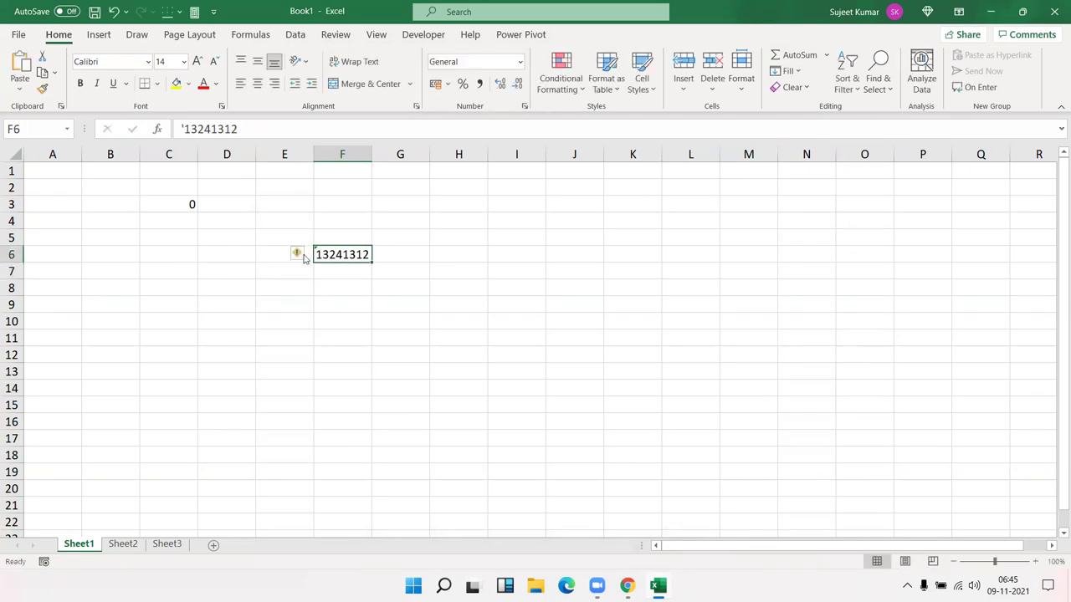
pyautogui.moveTo(301, 259)
pyautogui.click(298, 254)
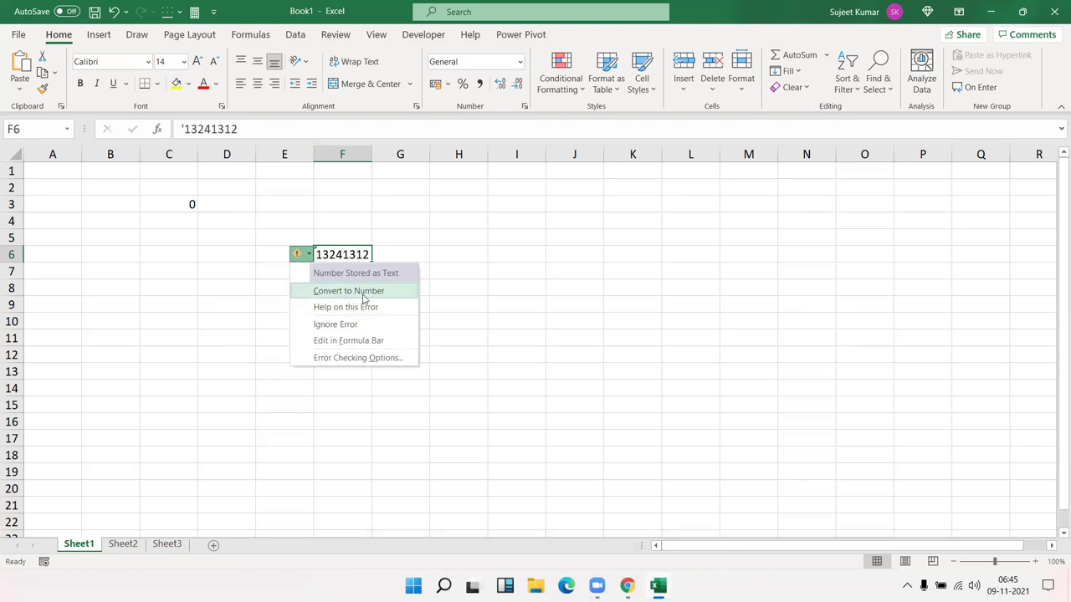
pyautogui.click(368, 327)
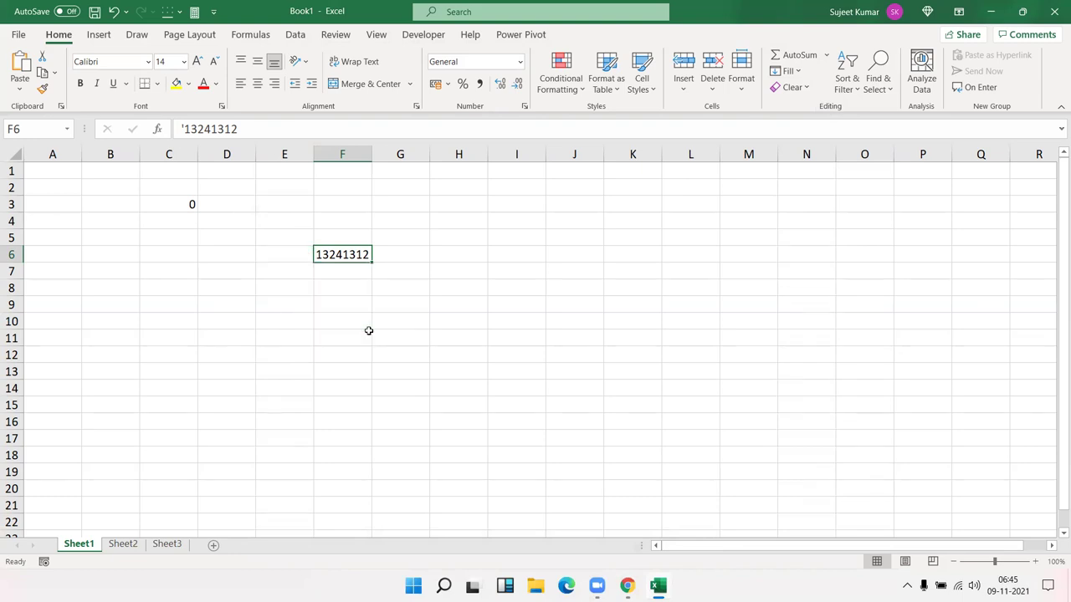
# - Enter '32410.0 as text in G10
pyautogui.click(427, 320)
pyautogui.write("'32410.0")
pyautogui.press('Return')
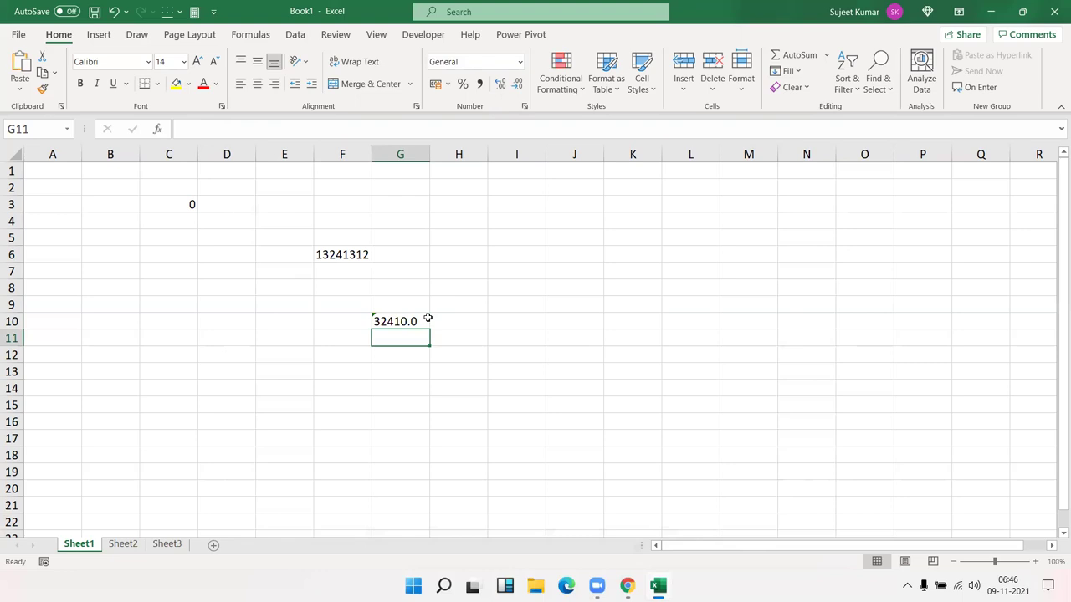
# - Review the Formulas, Data and Save pages of Excel Options, then close the window
pyautogui.click(17, 34)
pyautogui.click(61, 545)
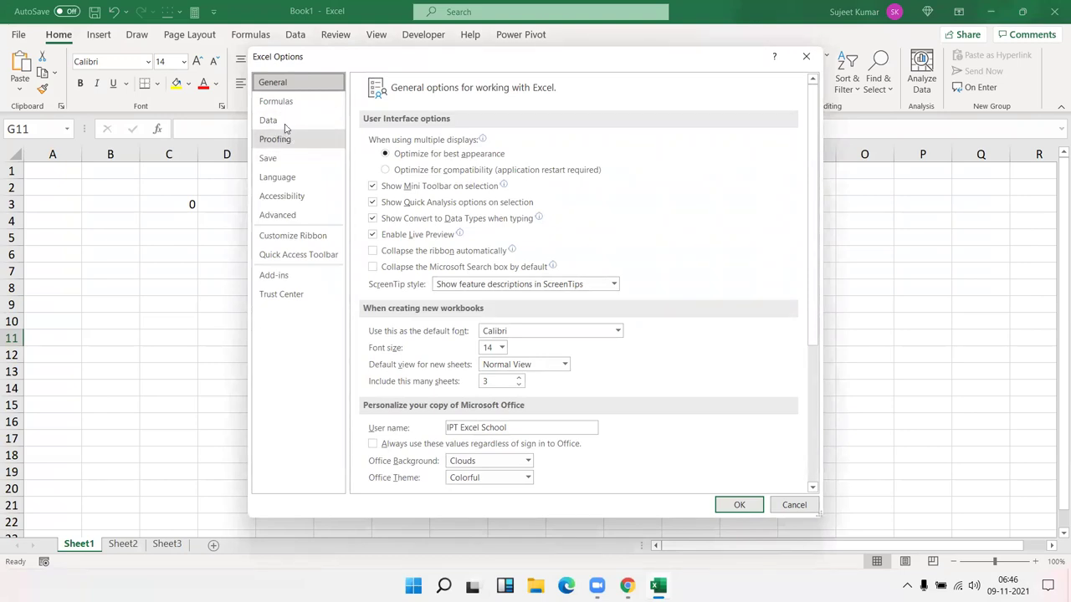
pyautogui.click(289, 104)
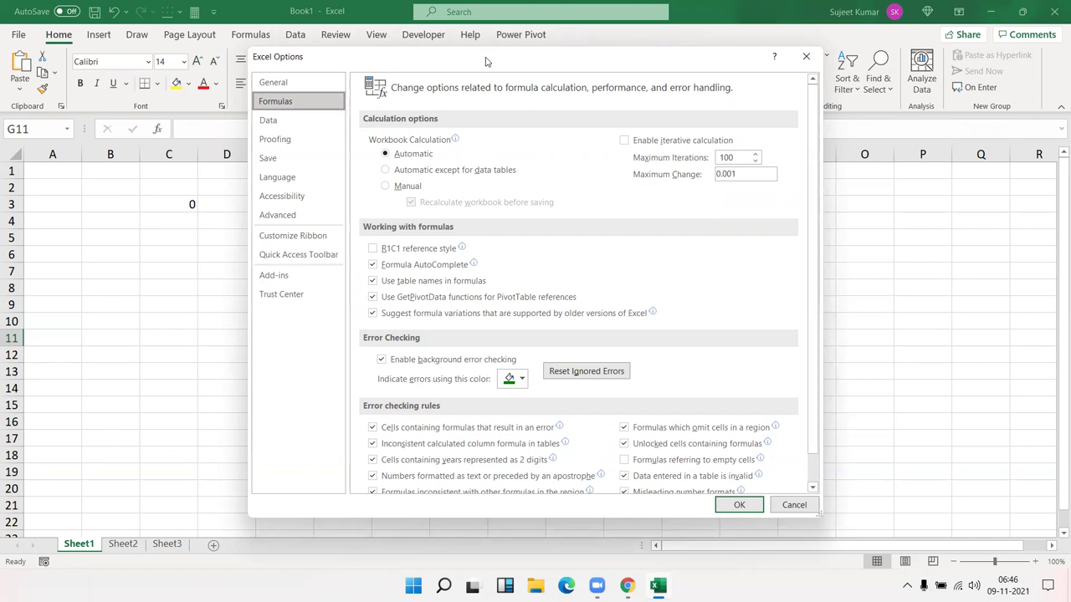
pyautogui.moveTo(486, 61); pyautogui.dragTo(678, 56)
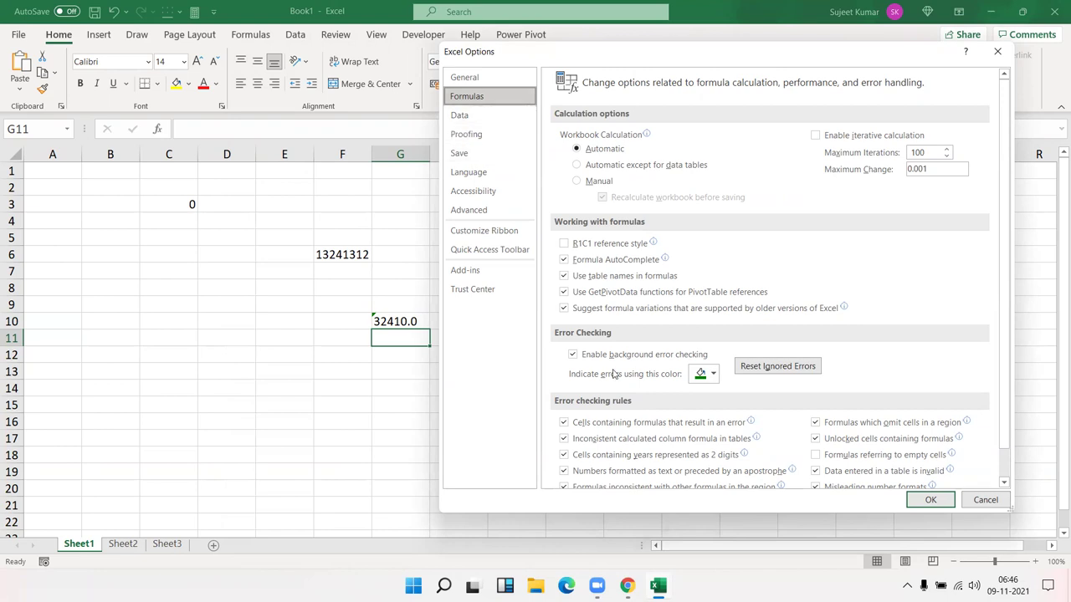
pyautogui.click(470, 123)
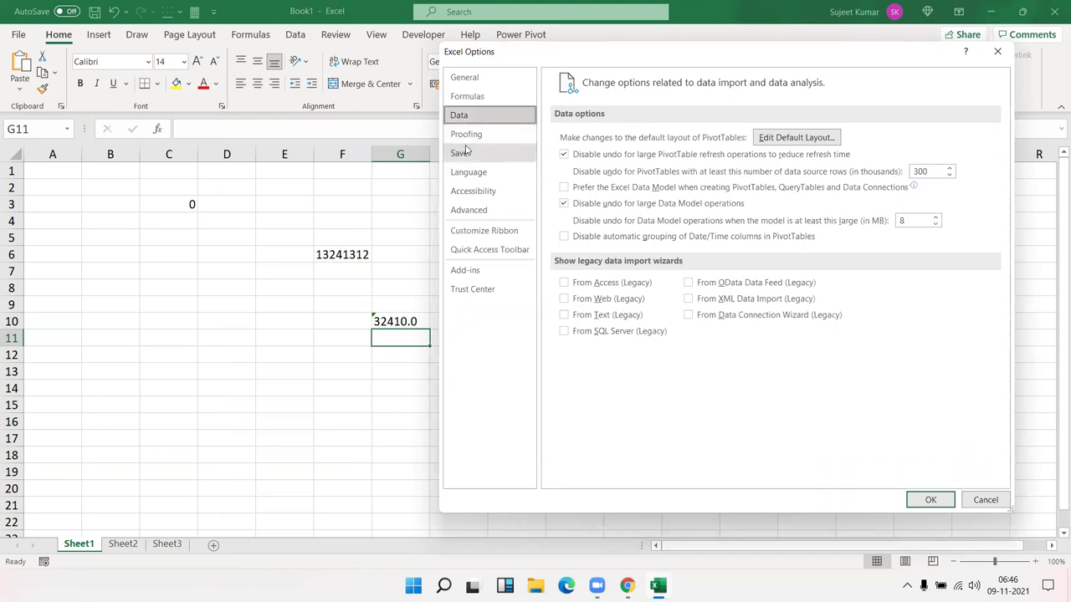
pyautogui.click(467, 151)
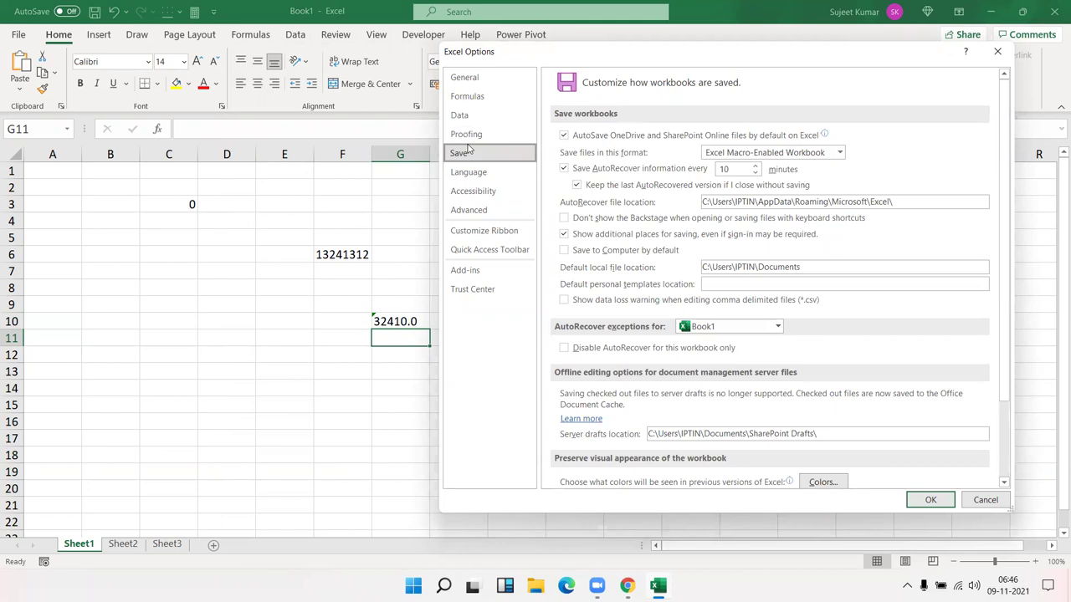
pyautogui.click(997, 51)
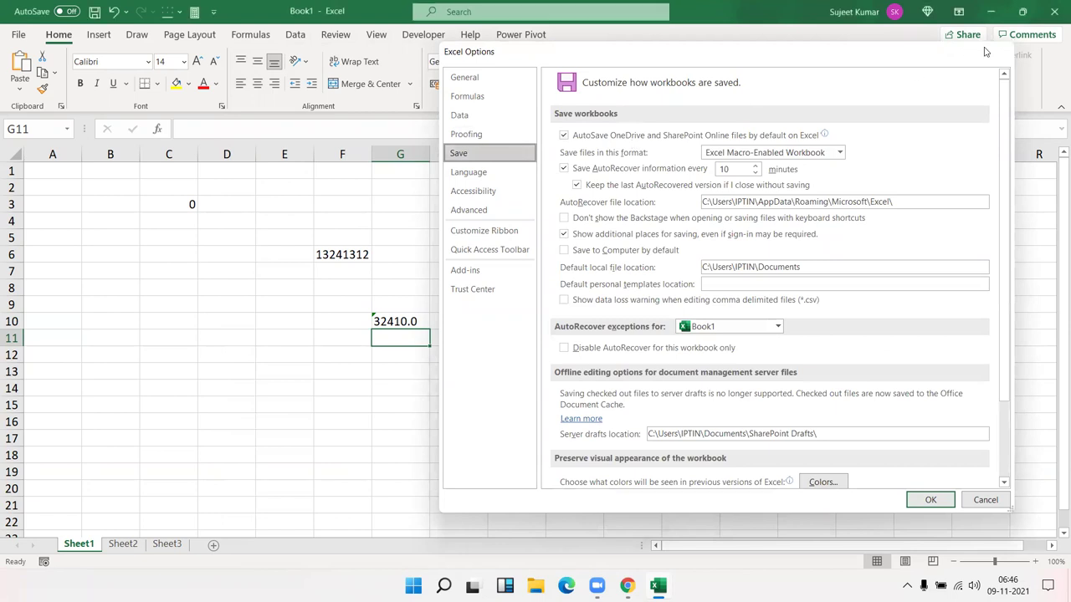
pyautogui.hotkey('ctrl', 's')
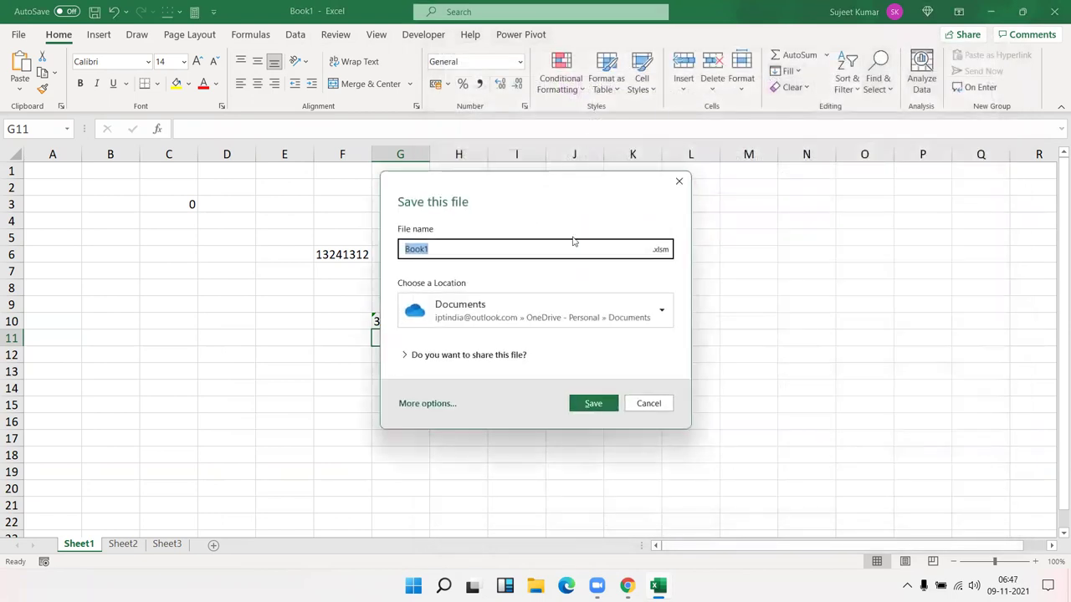
pyautogui.click(661, 251)
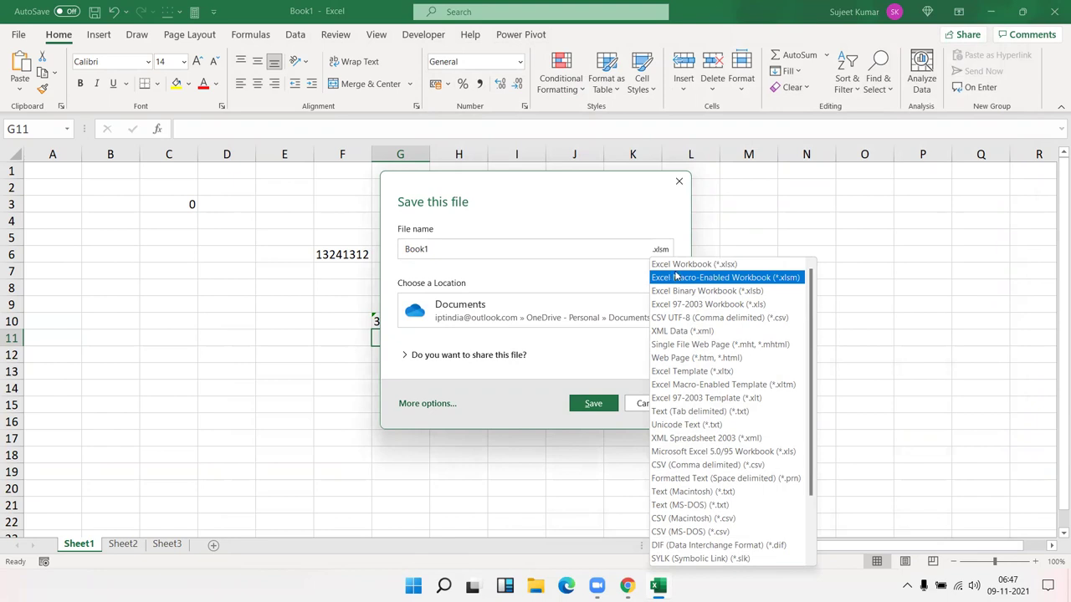
pyautogui.press('Escape')
pyautogui.press('Escape')
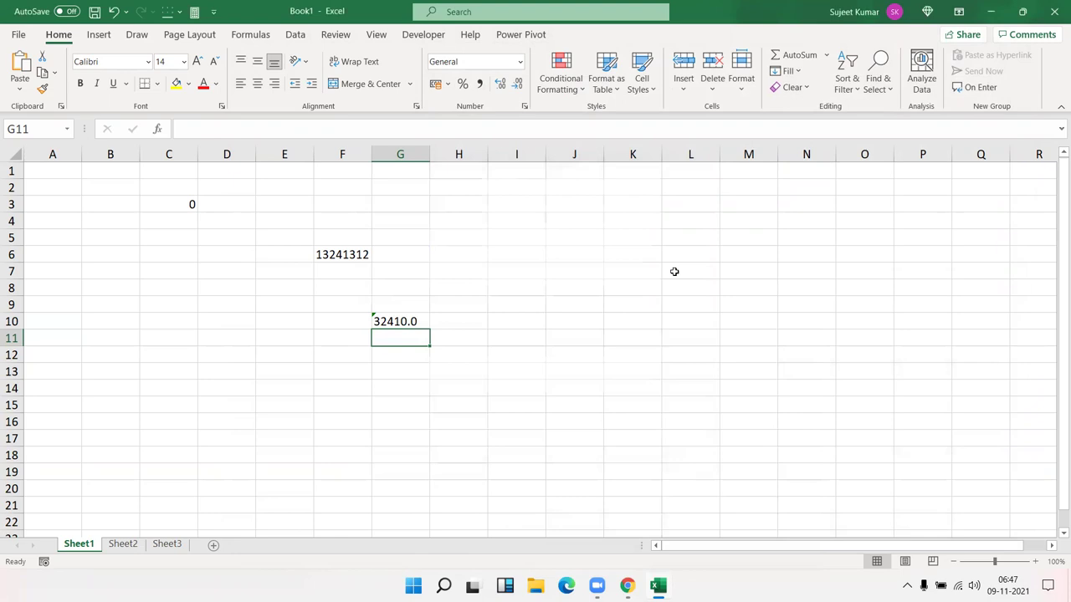
# - Open the Save As dialog for Book1 in the Documents folder
pyautogui.click(18, 34)
pyautogui.click(55, 224)
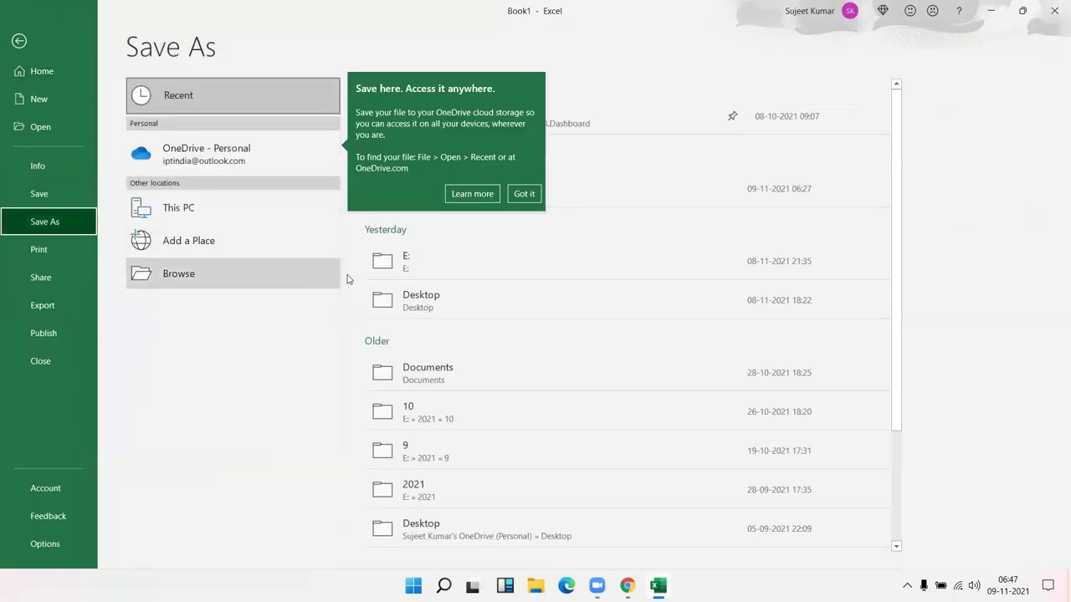
pyautogui.click(231, 283)
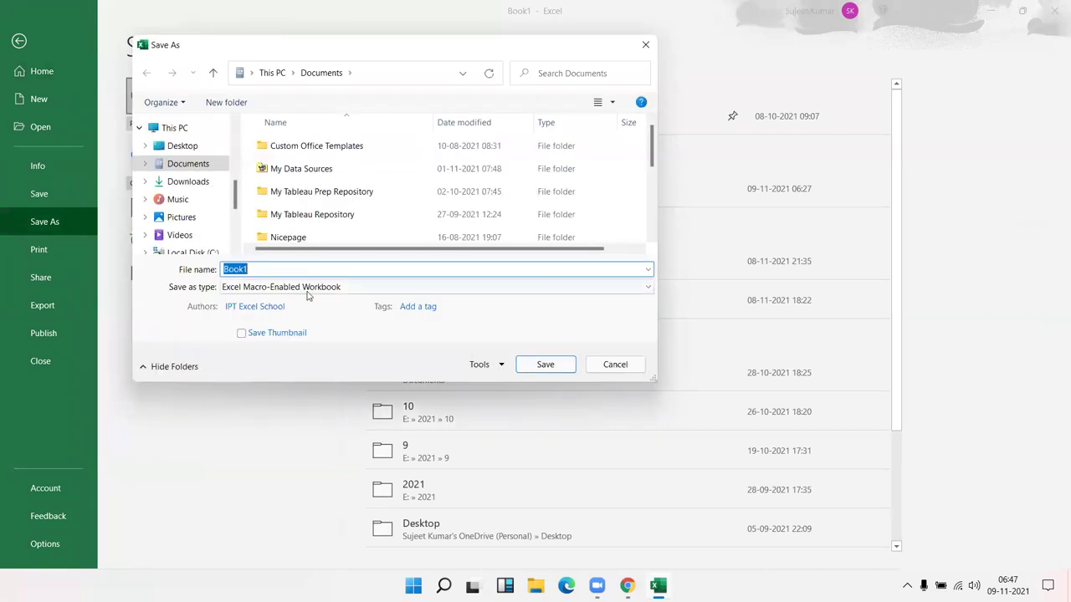
# - Try Excel Workbook as the file type, then switch back to Excel Macro-Enabled Workbook
pyautogui.click(254, 289)
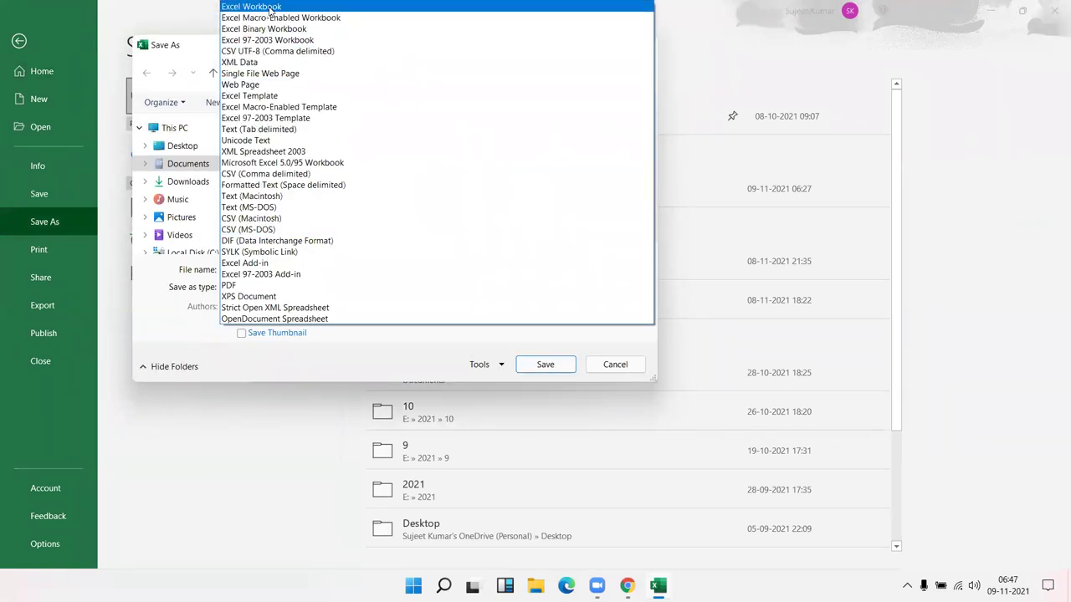
pyautogui.click(270, 10)
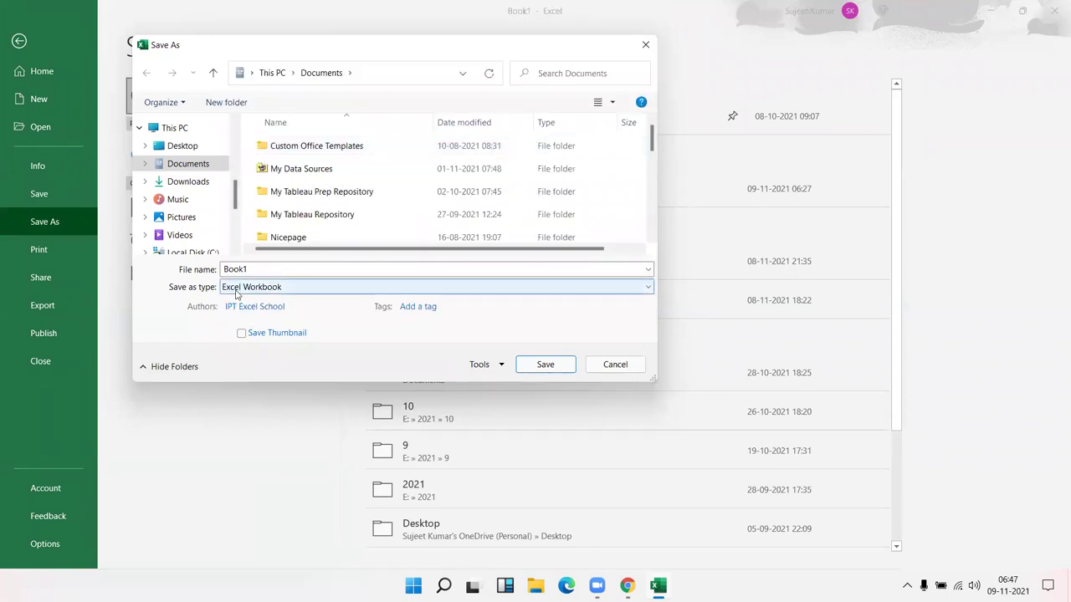
pyautogui.click(236, 291)
pyautogui.click(236, 288)
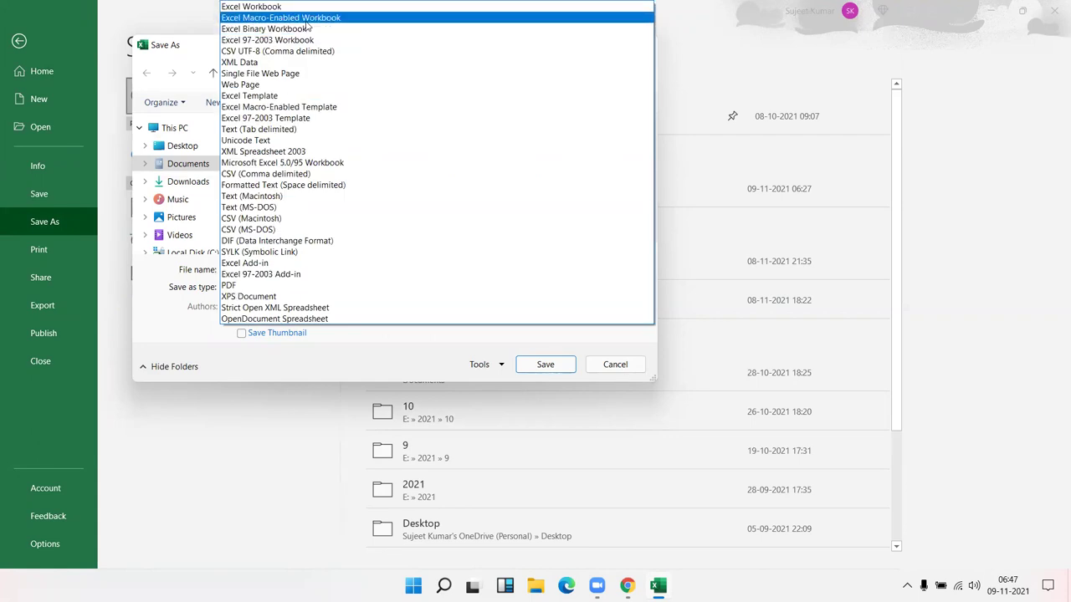
pyautogui.click(303, 20)
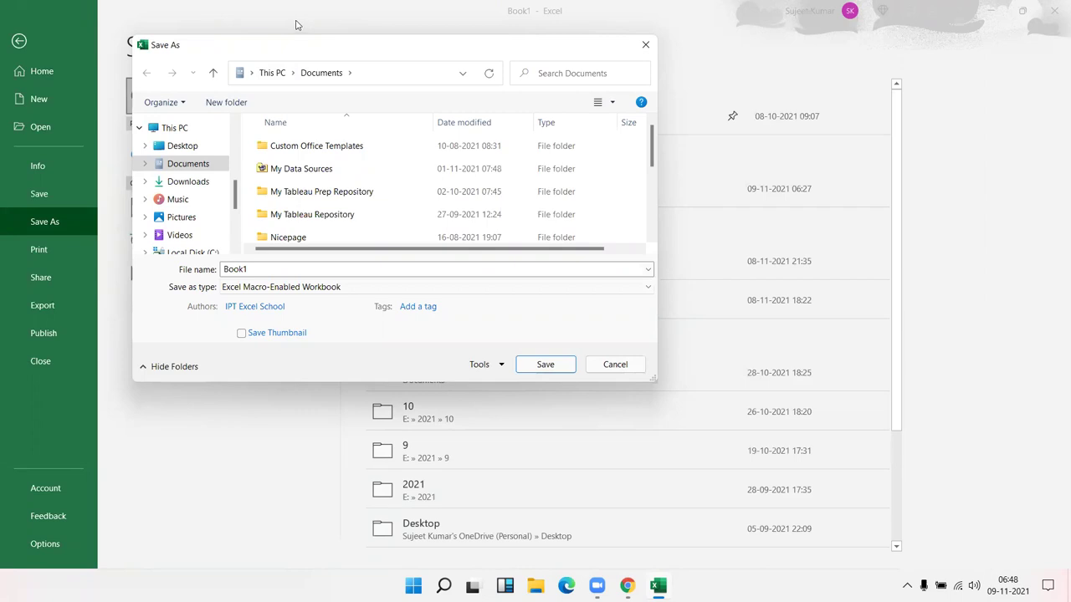
# - Set the file type to Excel Workbook, then cancel Save As without saving
pyautogui.click(266, 289)
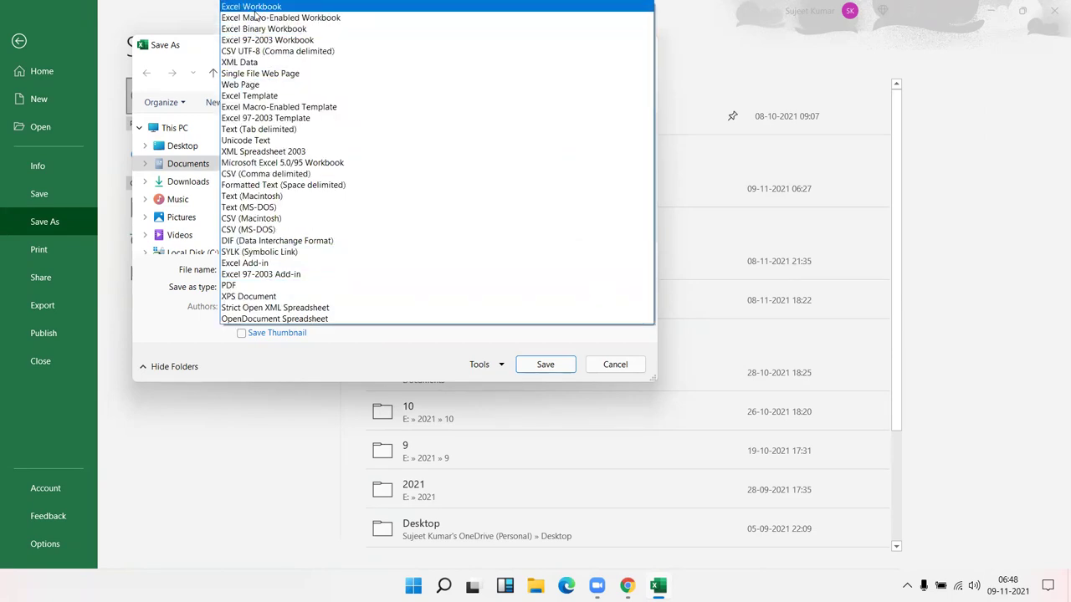
pyautogui.click(256, 9)
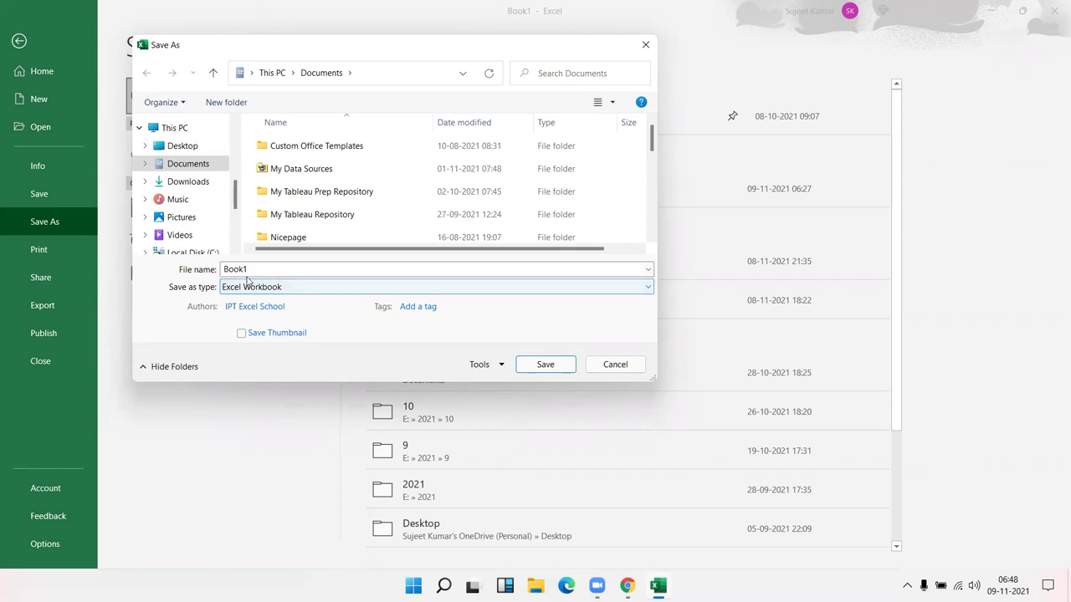
pyautogui.click(615, 364)
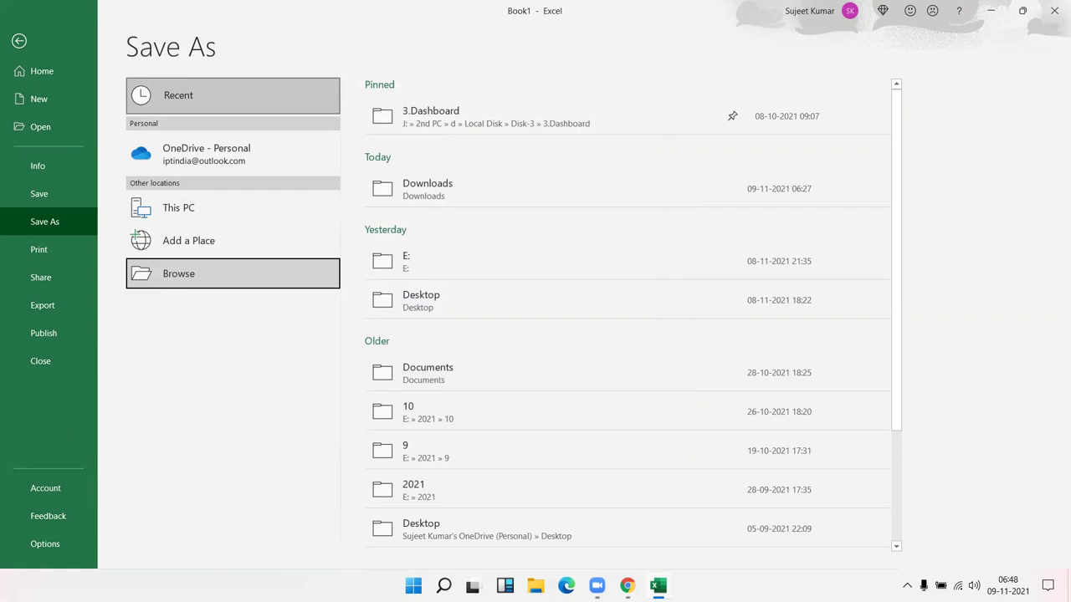
# - Keep Excel Macro-Enabled Workbook as the default save format and select the default local file path
pyautogui.click(46, 545)
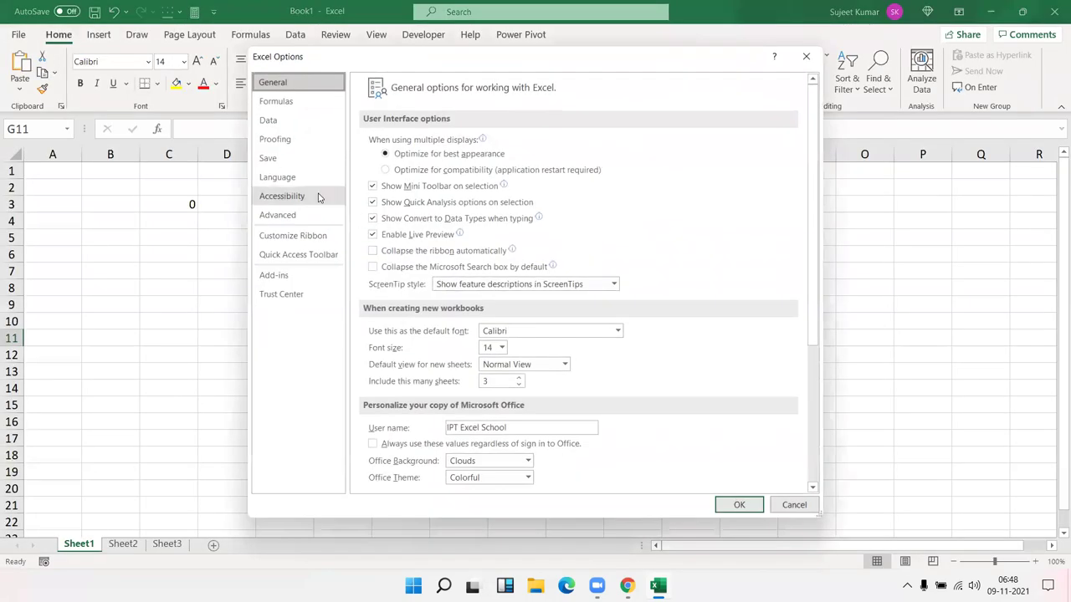
pyautogui.click(270, 158)
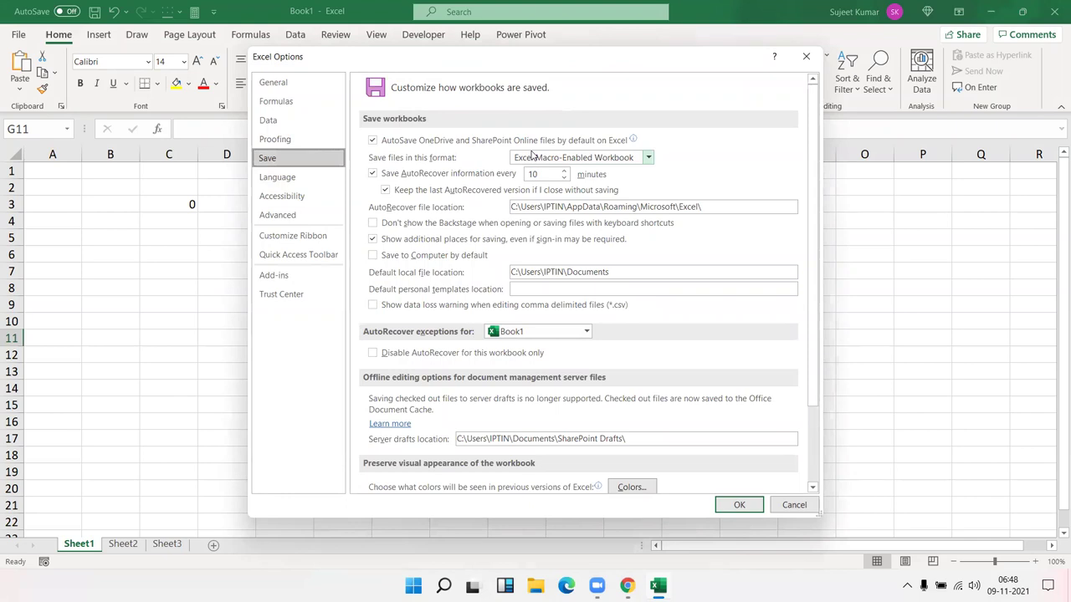
pyautogui.click(534, 158)
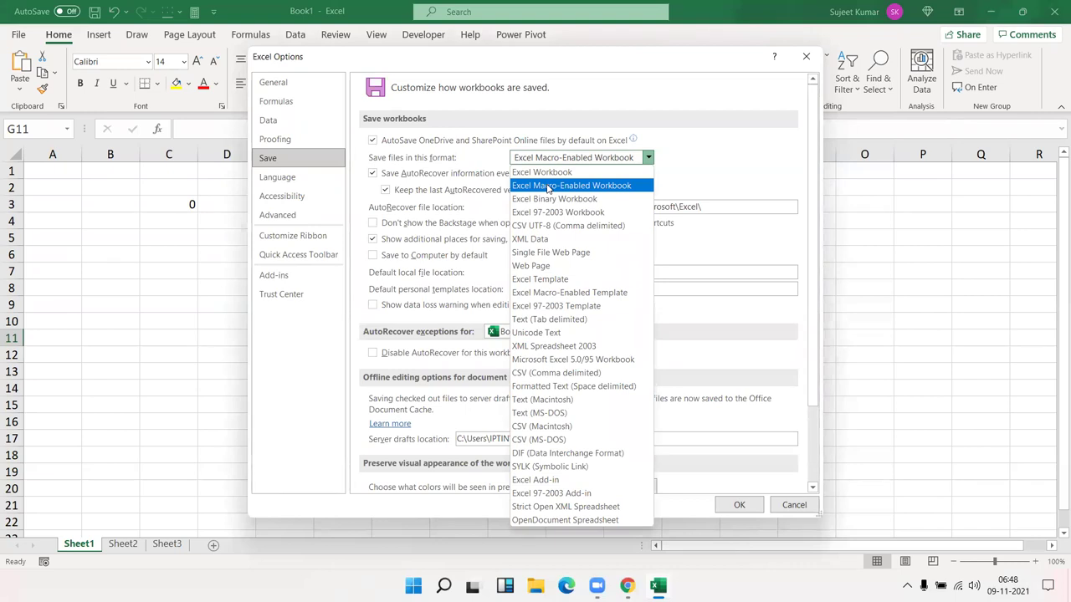
pyautogui.click(548, 185)
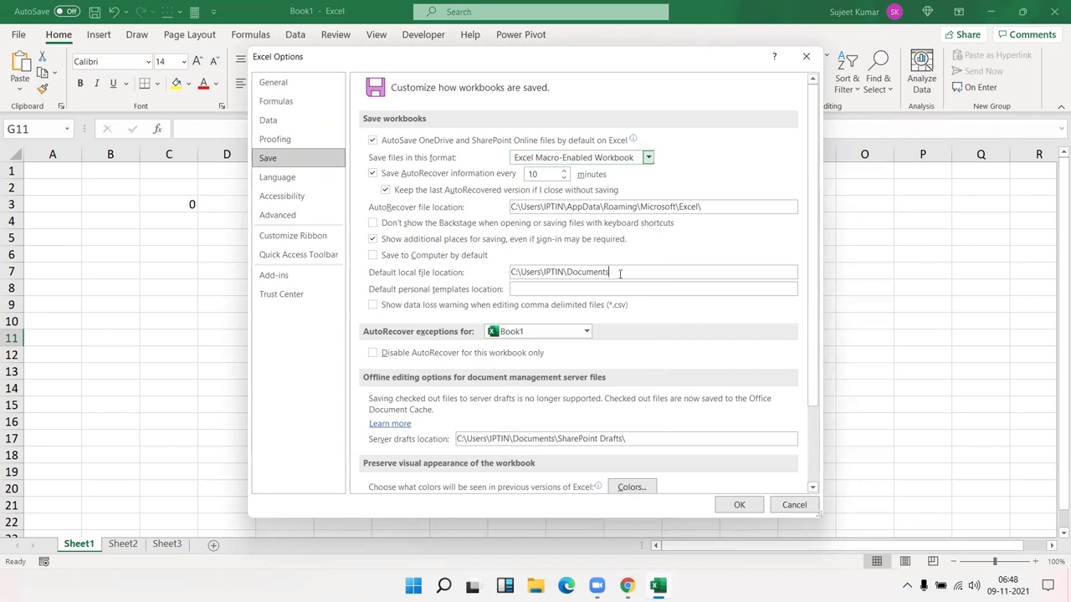
pyautogui.moveTo(609, 272); pyautogui.dragTo(479, 273)
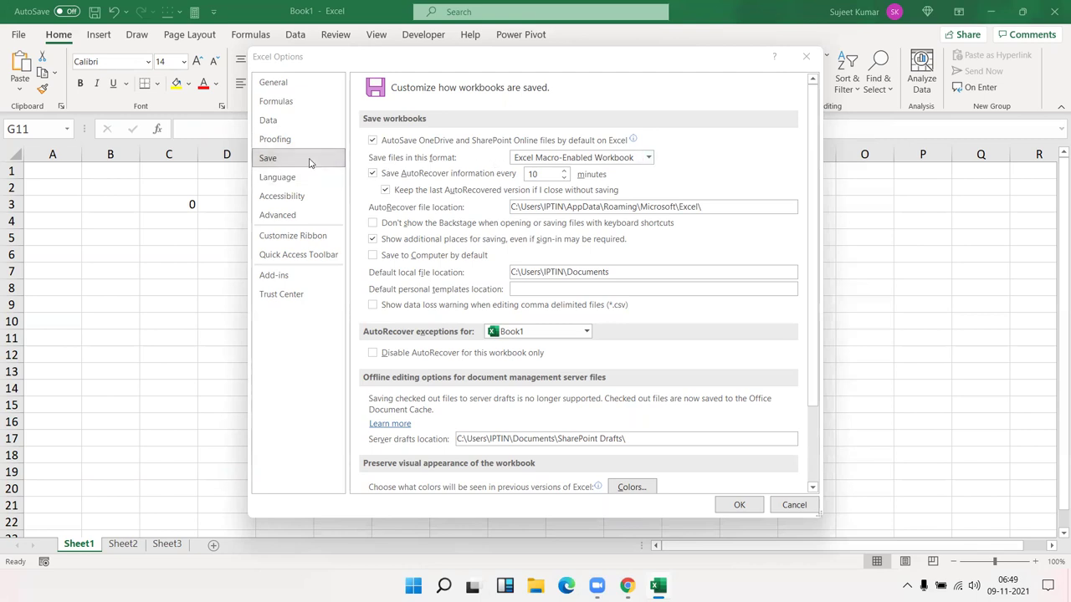
pyautogui.click(610, 159)
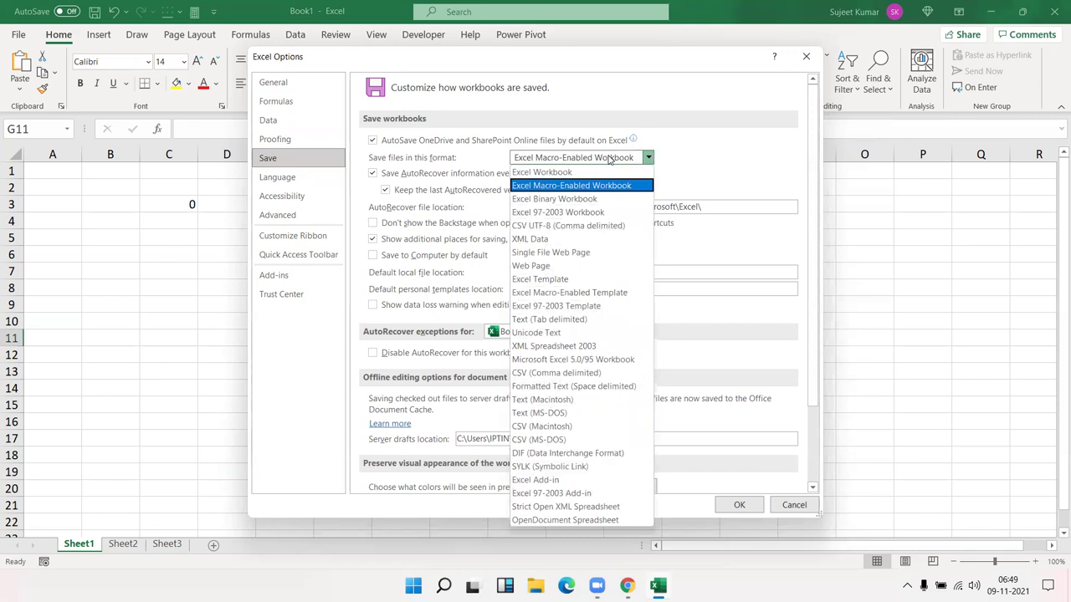
pyautogui.click(610, 158)
pyautogui.click(608, 160)
pyautogui.click(607, 159)
pyautogui.moveTo(610, 272); pyautogui.dragTo(459, 270)
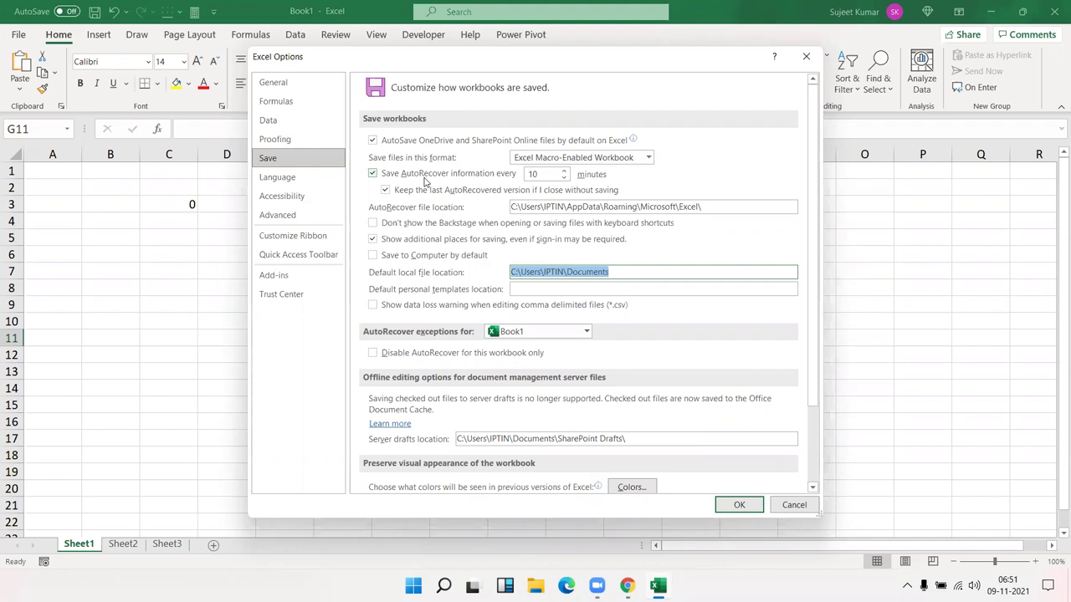
pyautogui.doubleClick(533, 174)
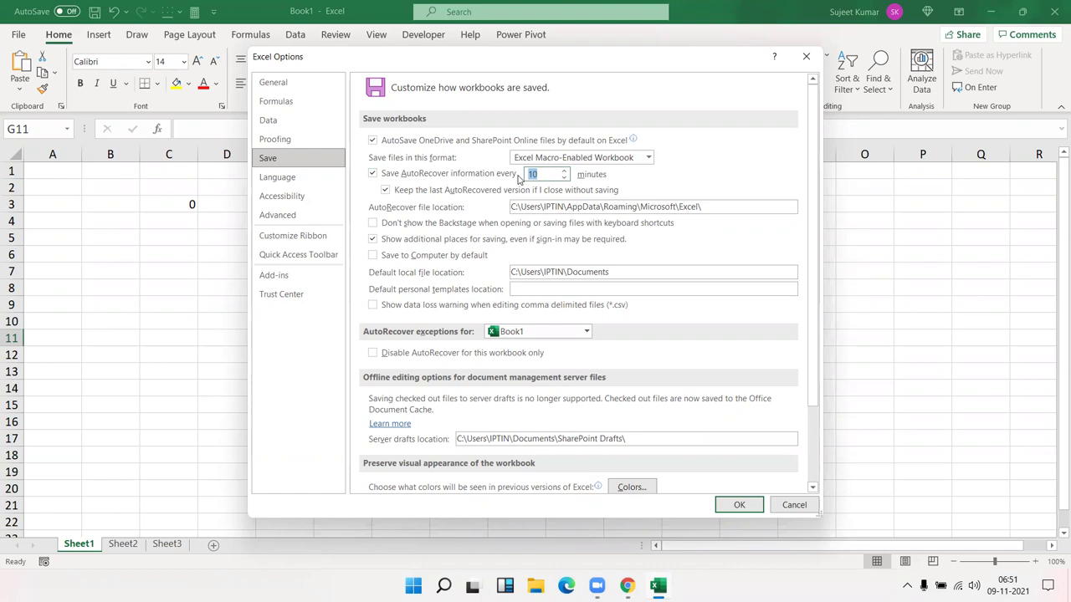
pyautogui.moveTo(702, 207); pyautogui.dragTo(421, 193)
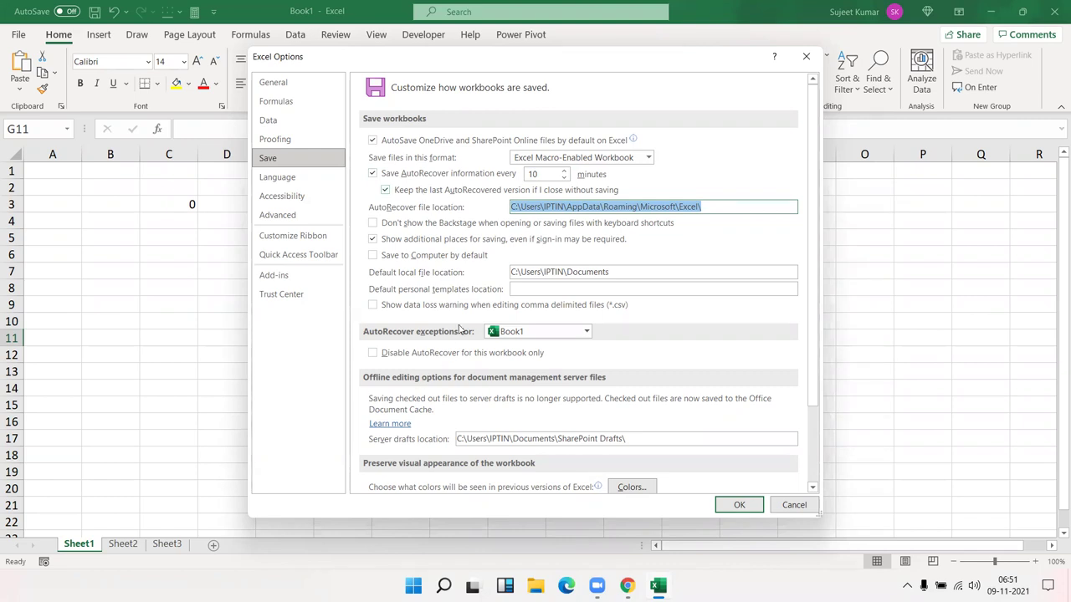
pyautogui.click(513, 332)
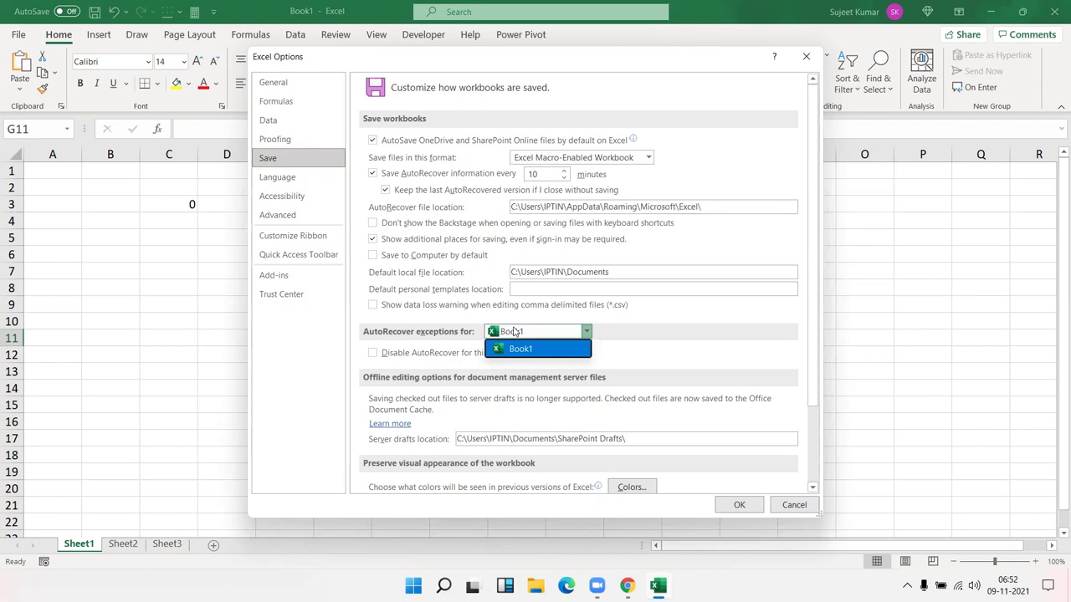
# - Select the default local file location path and keep Book1 as the AutoRecover exceptions workbook
pyautogui.click(511, 331)
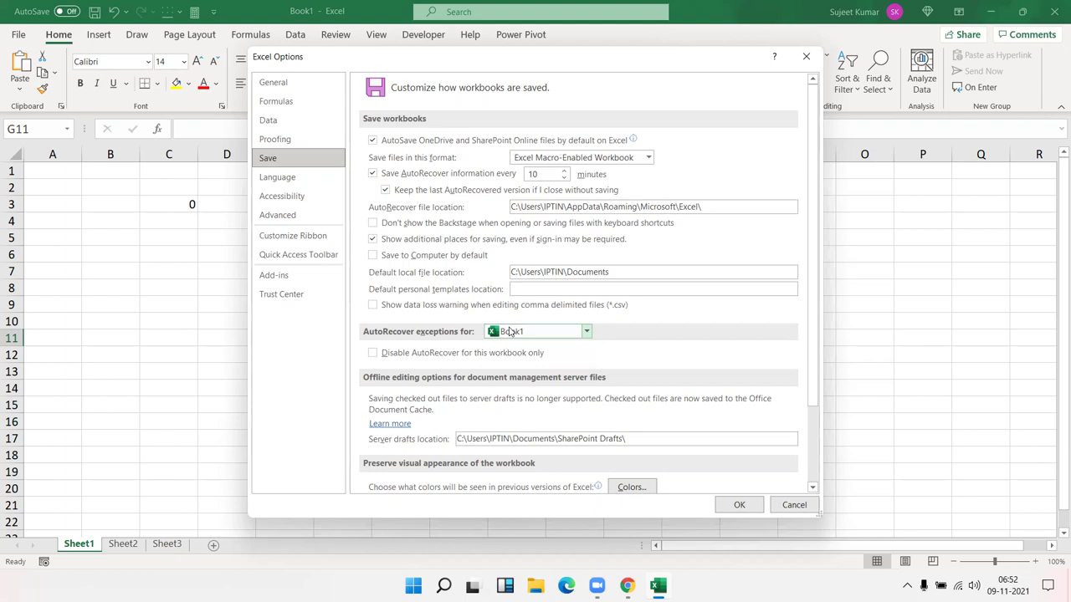
pyautogui.click(511, 332)
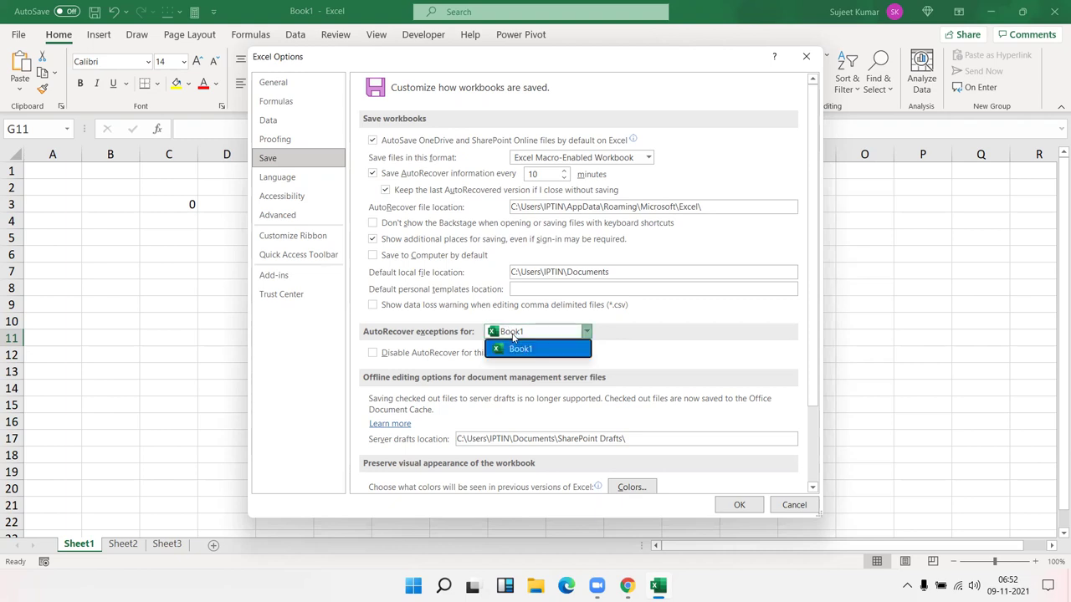
pyautogui.click(513, 337)
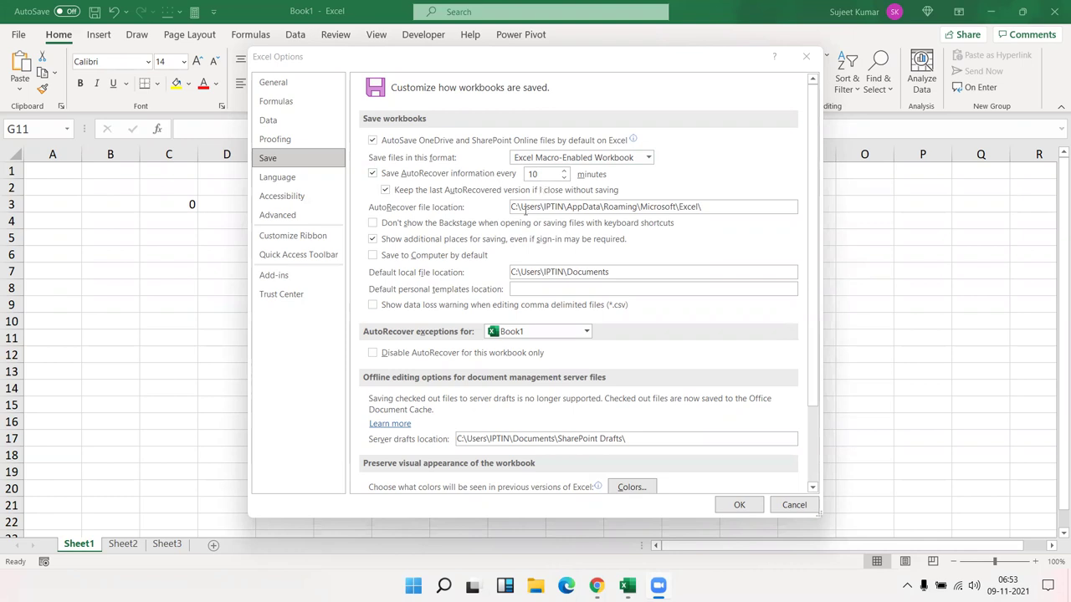
pyautogui.doubleClick(539, 273)
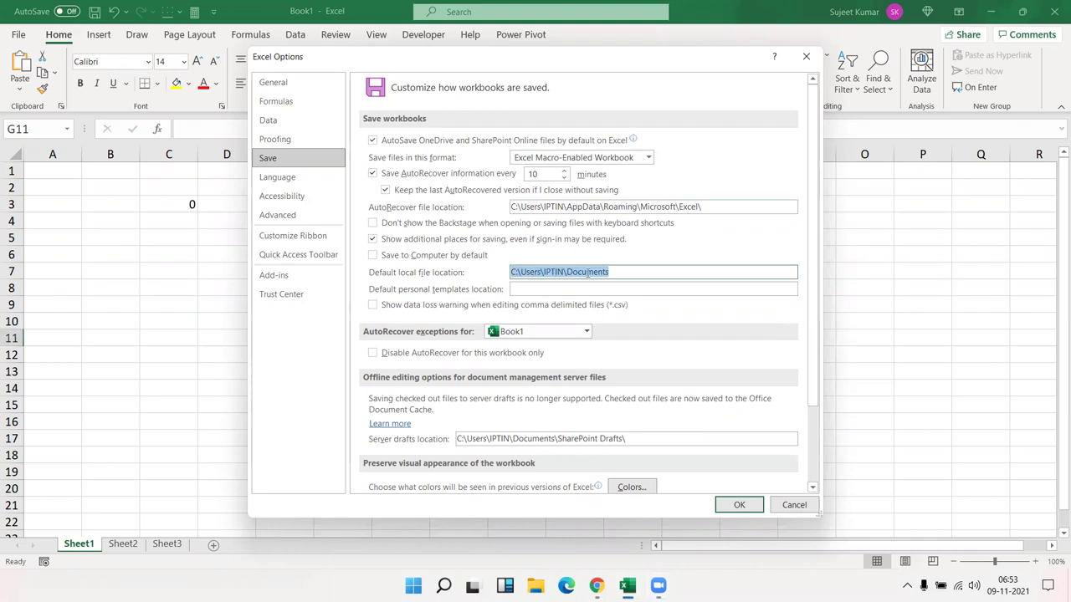
pyautogui.click(506, 334)
pyautogui.click(506, 335)
pyautogui.click(506, 334)
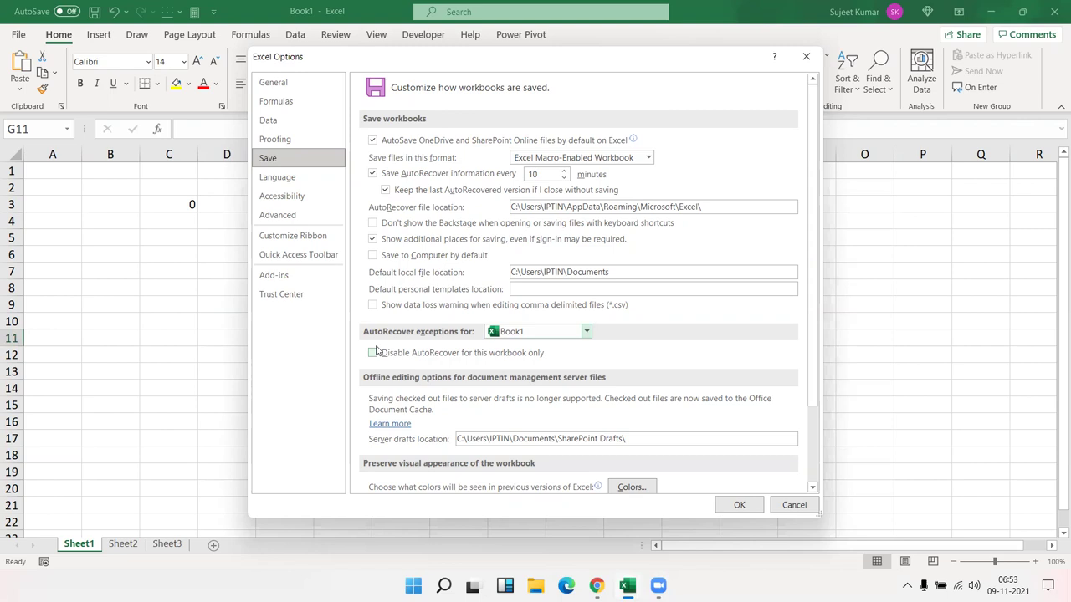
# - Browse the Language, Accessibility and Advanced pages of Excel Options, ending on Proofing
pyautogui.click(317, 178)
pyautogui.click(318, 196)
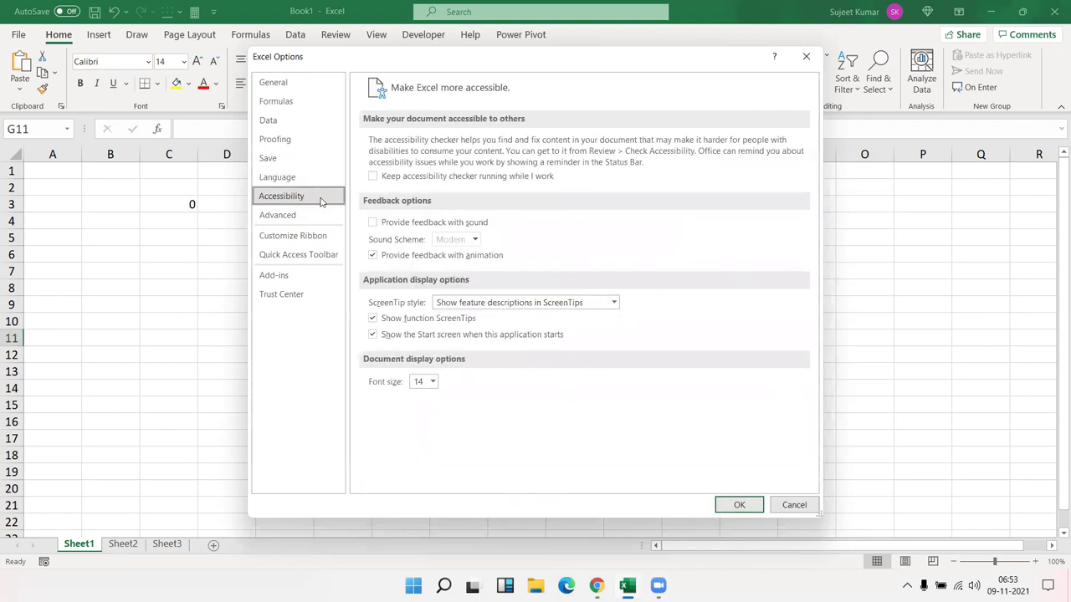
pyautogui.click(320, 219)
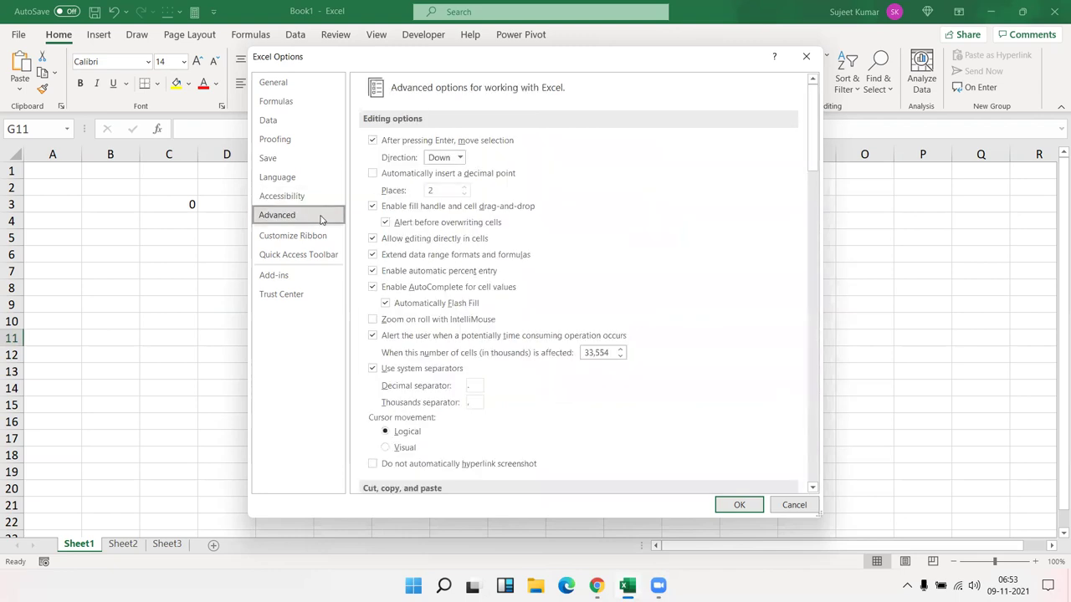
pyautogui.click(313, 148)
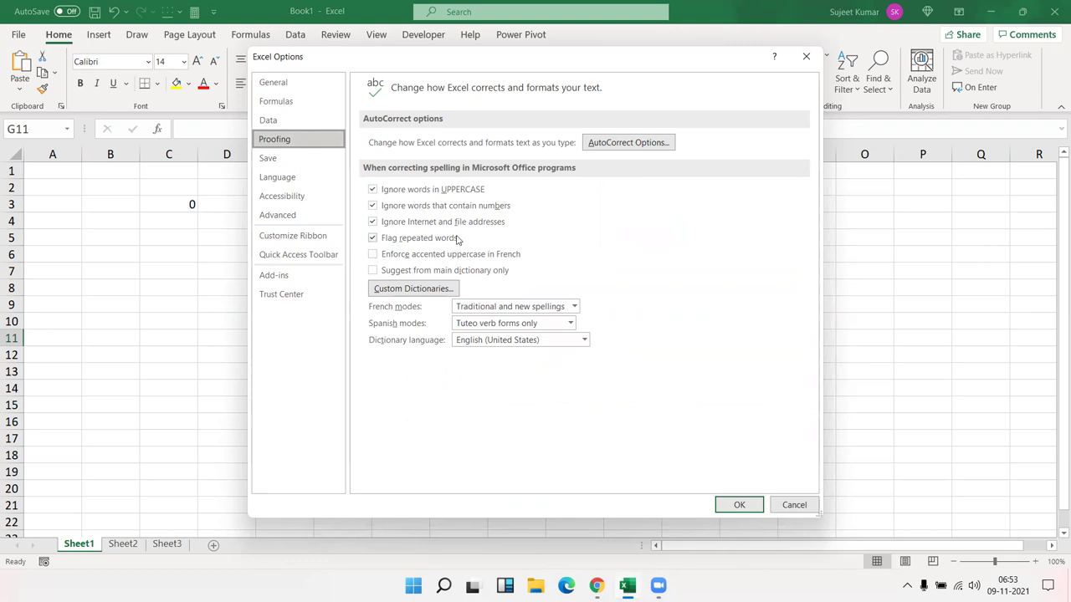
# - Open the AutoCorrect dialog, move it aside and close it, then close Excel Options
pyautogui.click(660, 143)
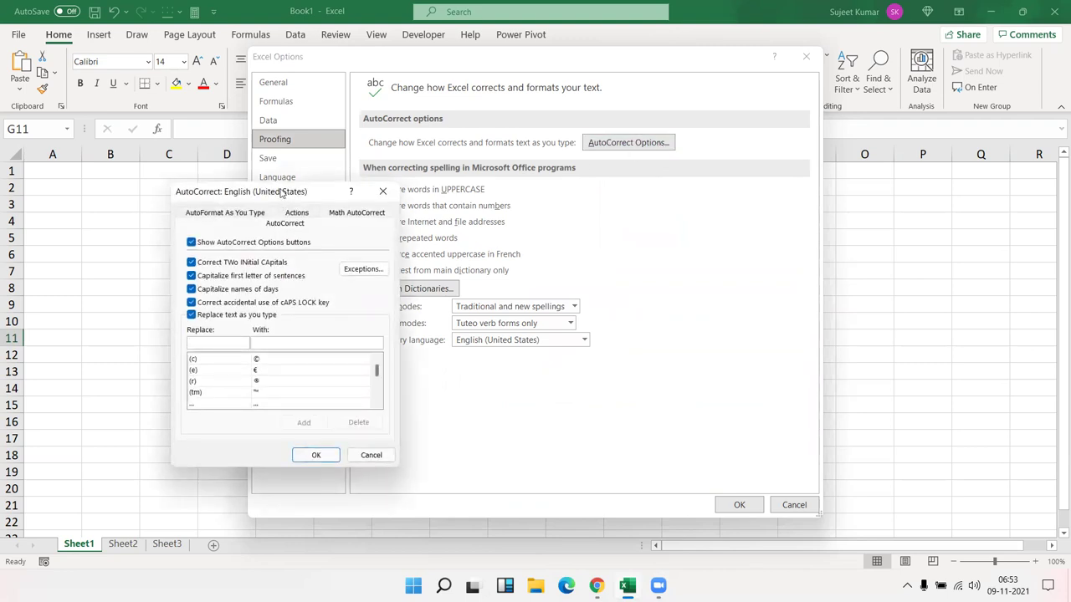
pyautogui.moveTo(284, 192); pyautogui.dragTo(682, 186)
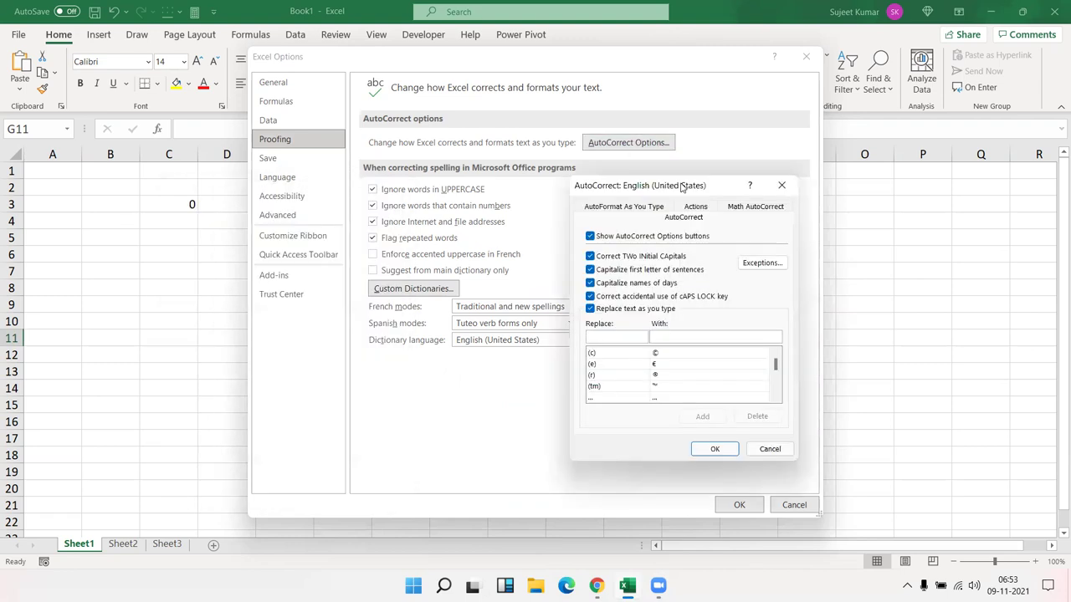
pyautogui.click(781, 185)
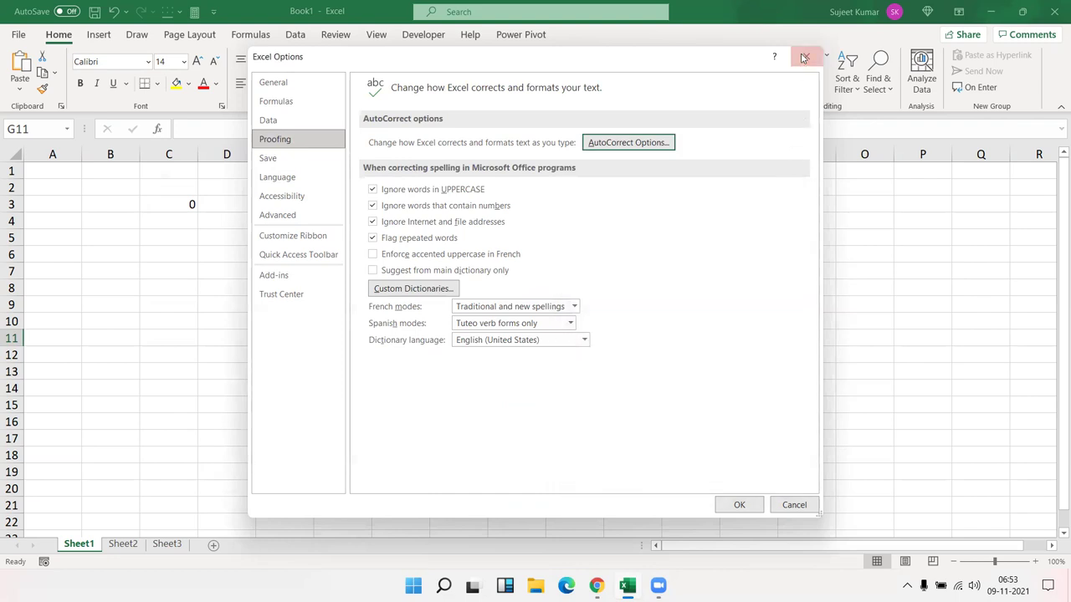
pyautogui.click(803, 57)
# - Enter 'Daily Sales Report' in H5 and 'New Delhi' in H6
pyautogui.click(442, 231)
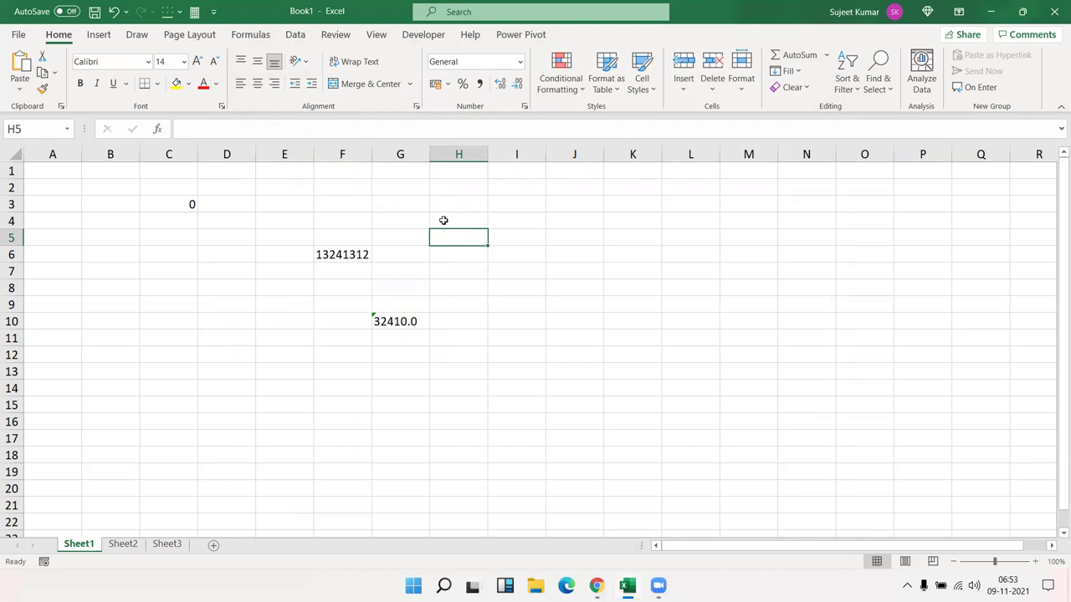
pyautogui.write('Daily Sales Report')
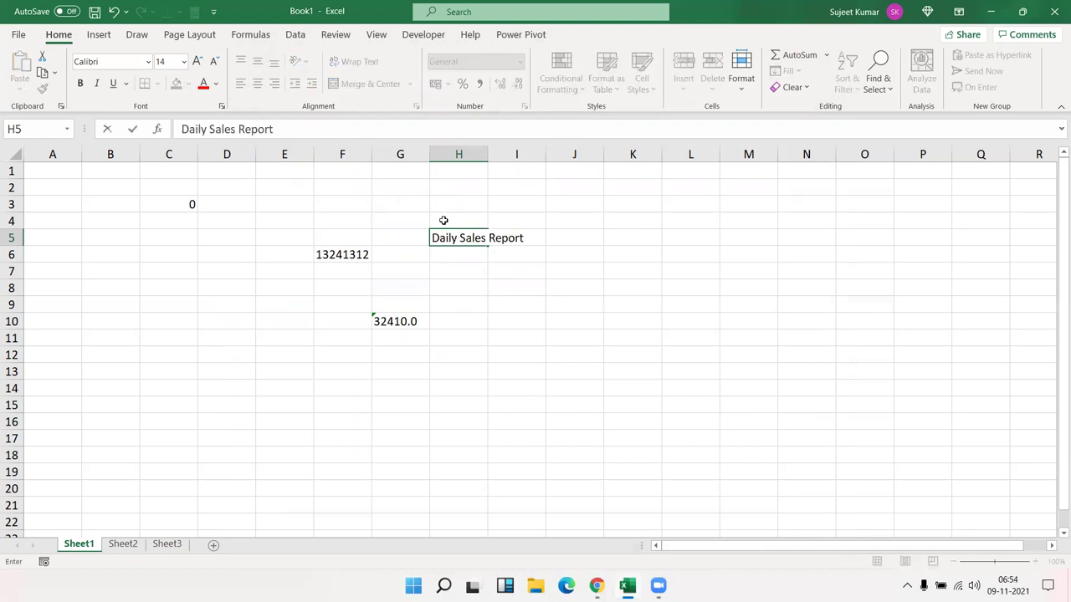
pyautogui.press('Return')
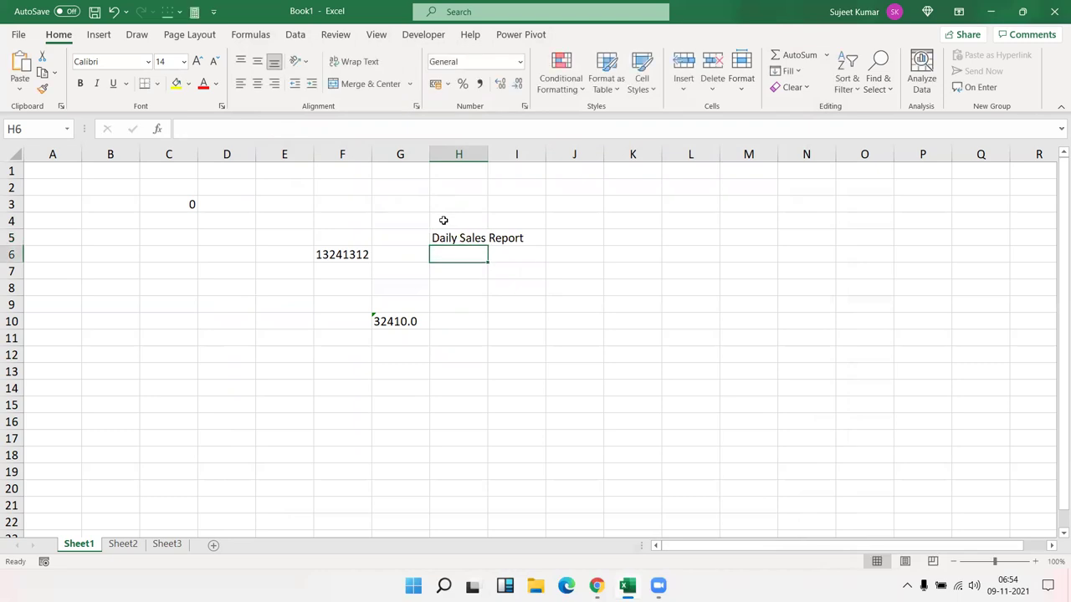
pyautogui.write('New Delhi')
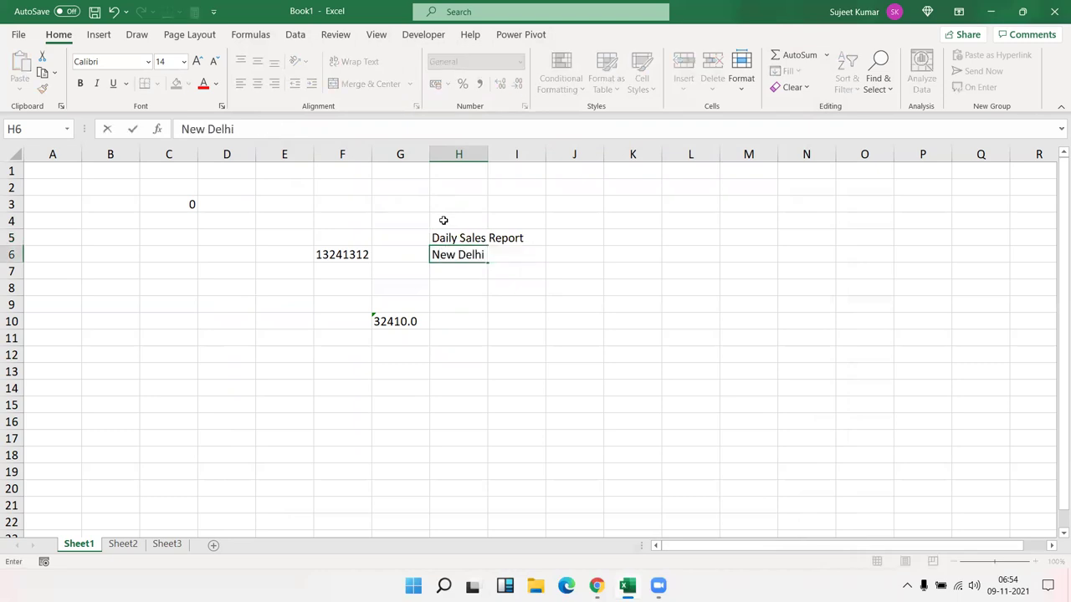
pyautogui.press('Return')
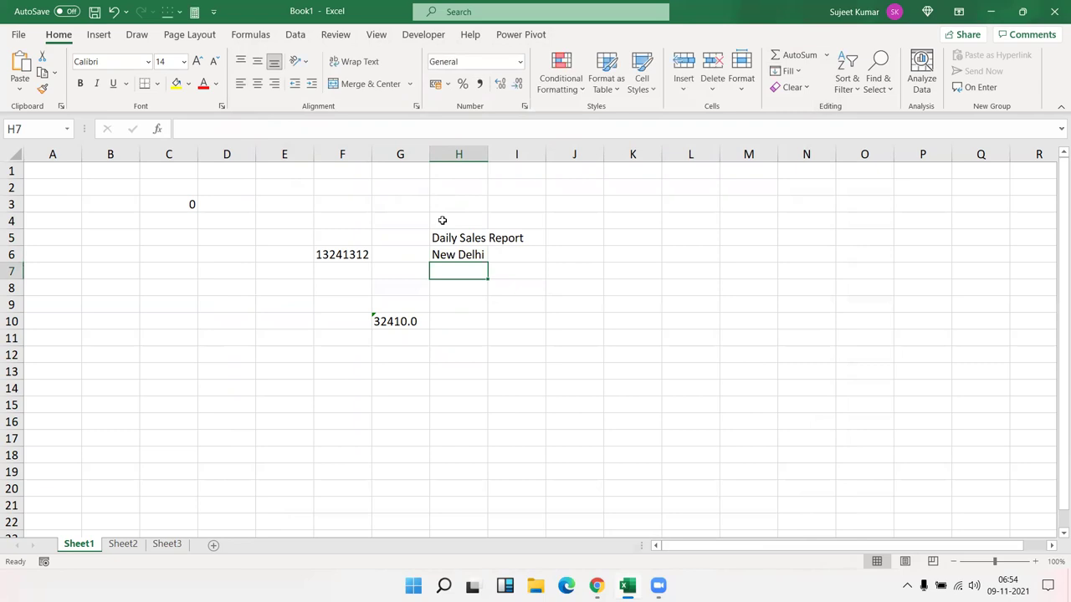
# - Open the AutoCorrect dialog via File > Options > Proofing
pyautogui.click(18, 34)
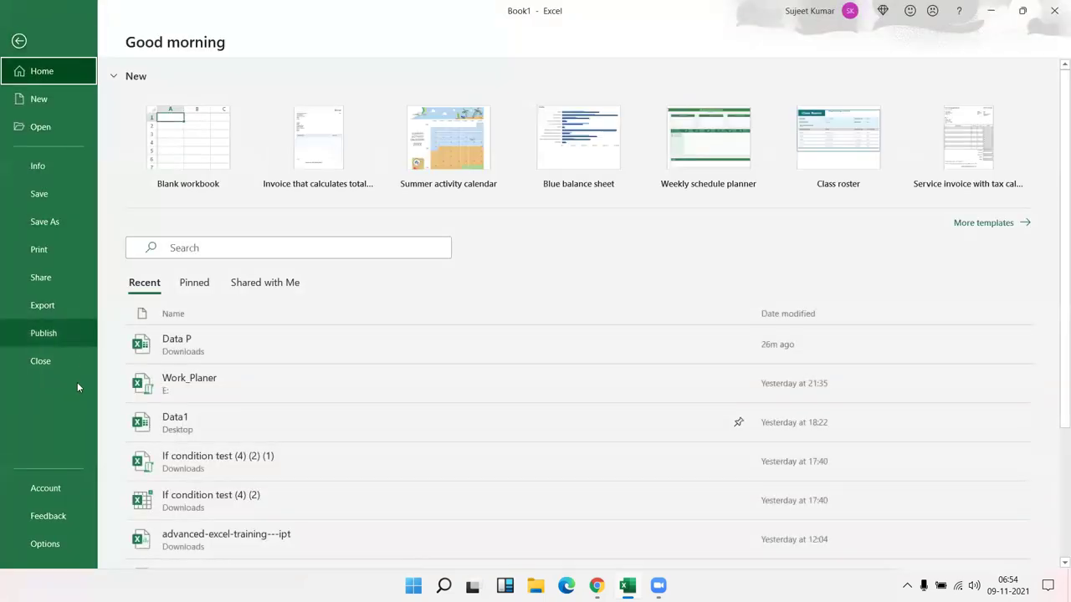
pyautogui.click(58, 546)
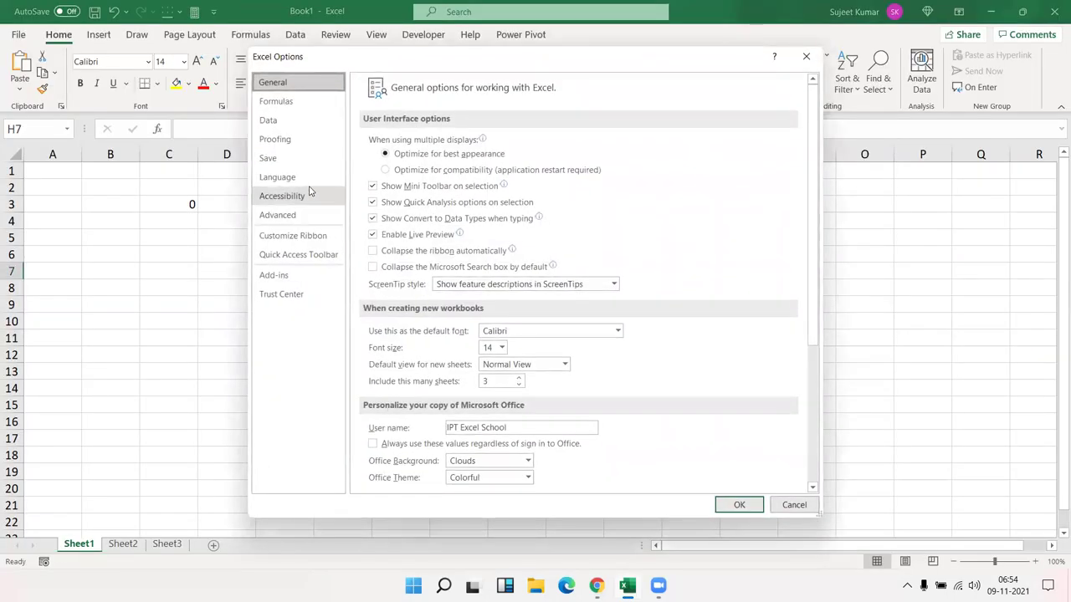
pyautogui.click(280, 140)
pyautogui.click(593, 145)
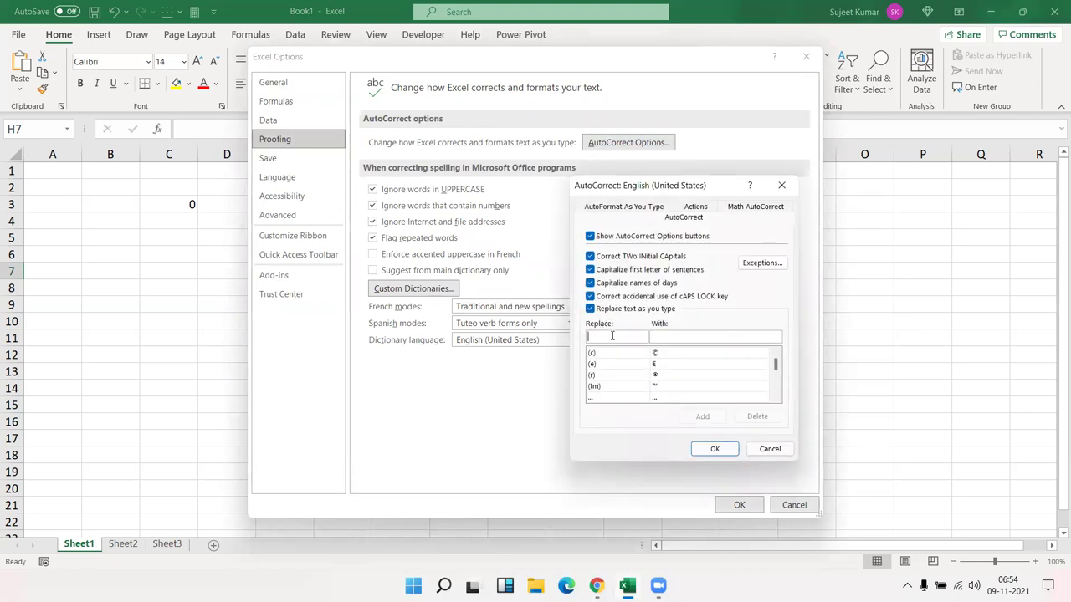
# - Type DL in the Replace box to find the DL → New Delhi entry
pyautogui.click(653, 336)
pyautogui.scroll(-2, 660, 375)
pyautogui.scroll(-3, 661, 378)
pyautogui.scroll(5, 657, 375)
pyautogui.click(614, 335)
pyautogui.write('DL')
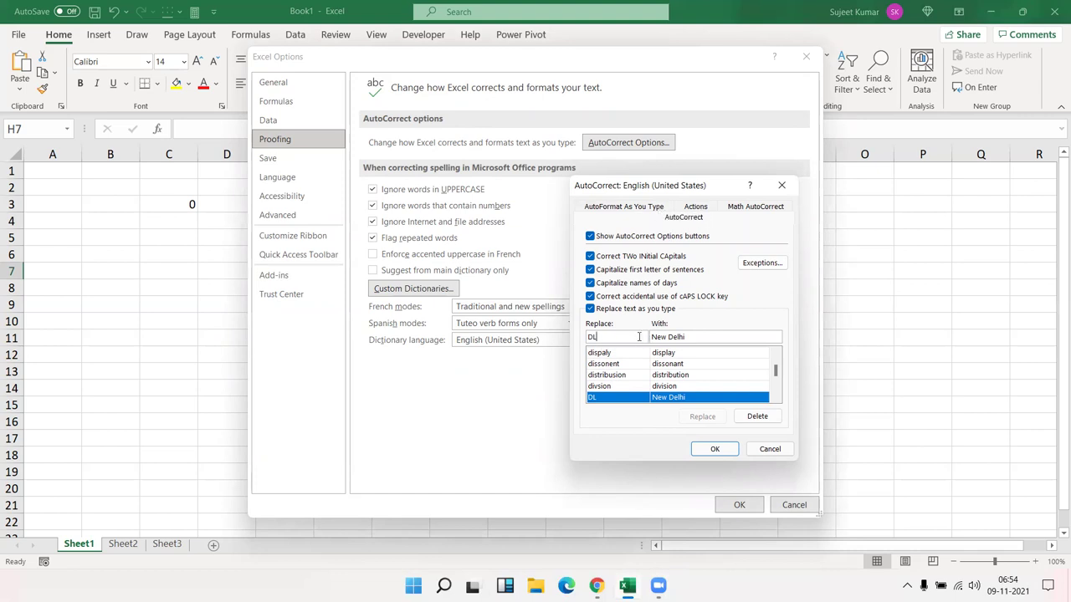
# - Show the AutoFormat As You Type options with hyperlink paths and table expansion enabled
pyautogui.click(616, 208)
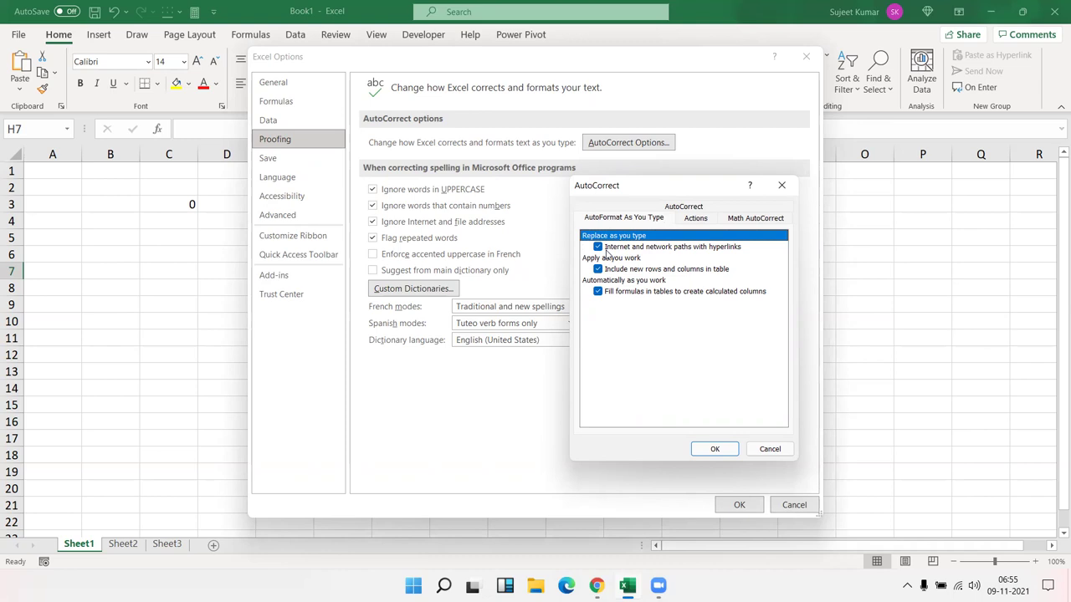
# - Close both options windows and enter an e-mail address in K4
pyautogui.press('Escape')
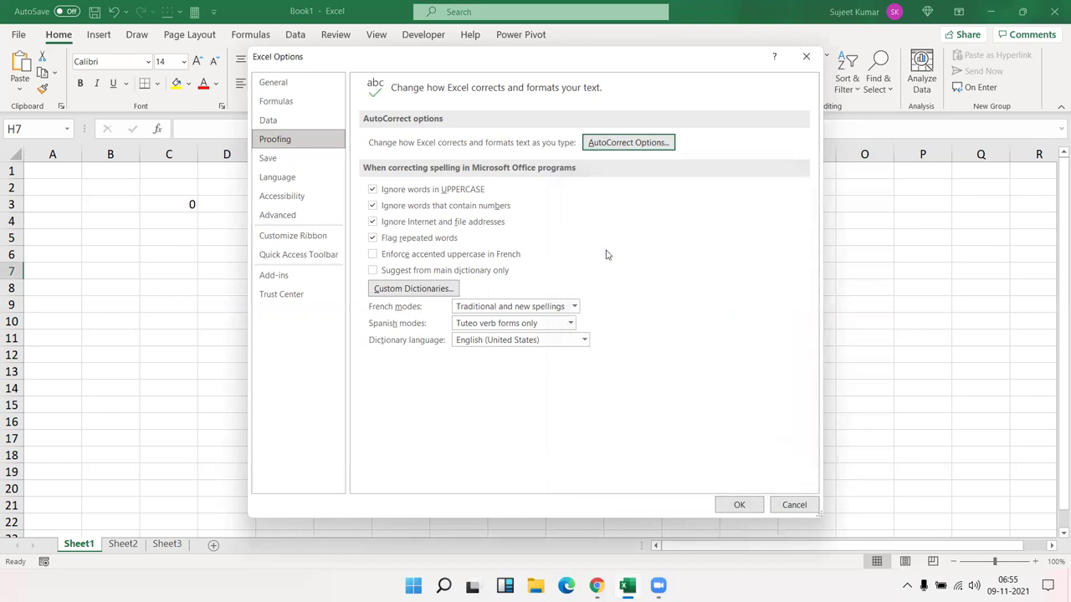
pyautogui.press('Escape')
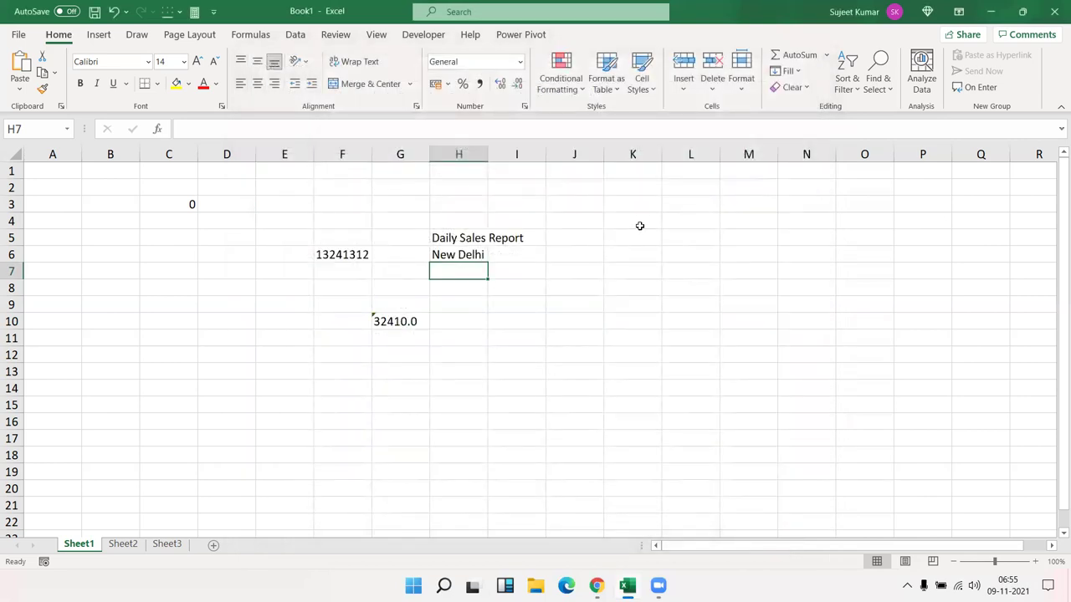
pyautogui.click(642, 217)
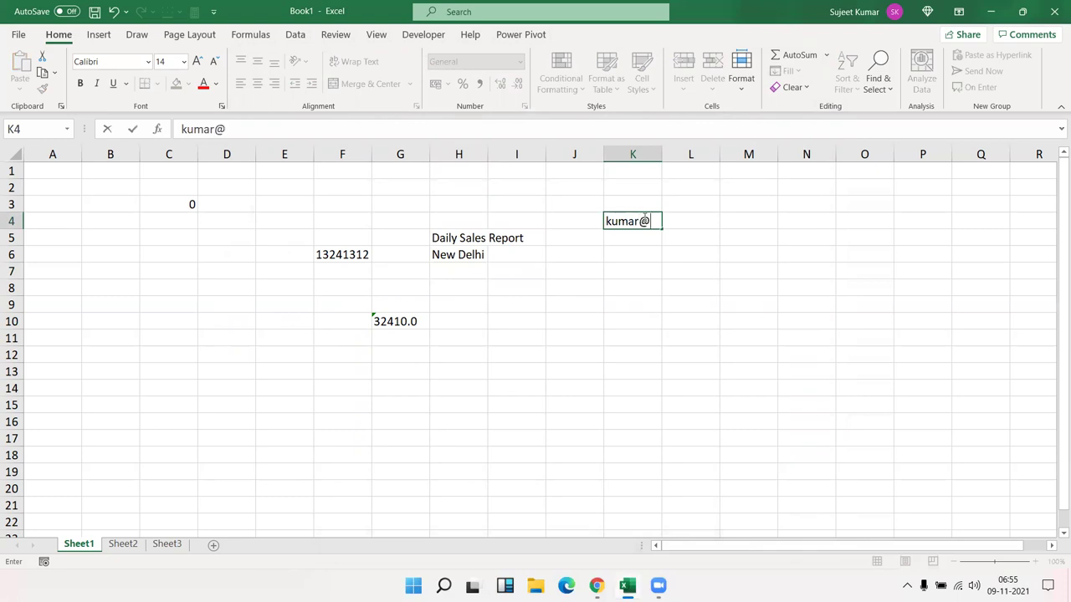
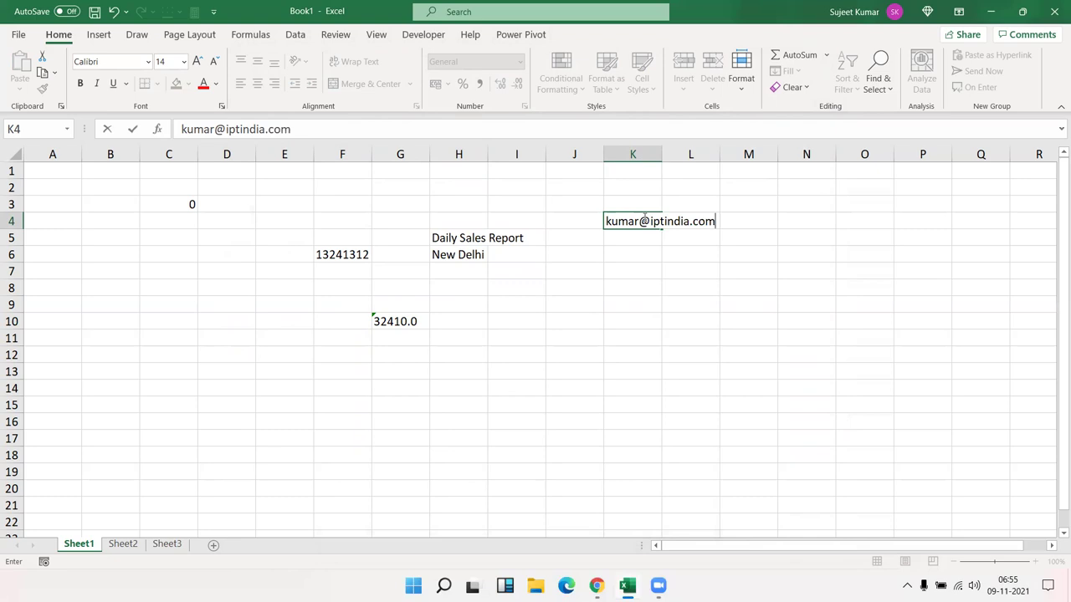
pyautogui.press('Return')
# - Remove the stray trailing backslash from the K4 e-mail, leaving it a hyperlink
pyautogui.press('Up')
pyautogui.press('F2')
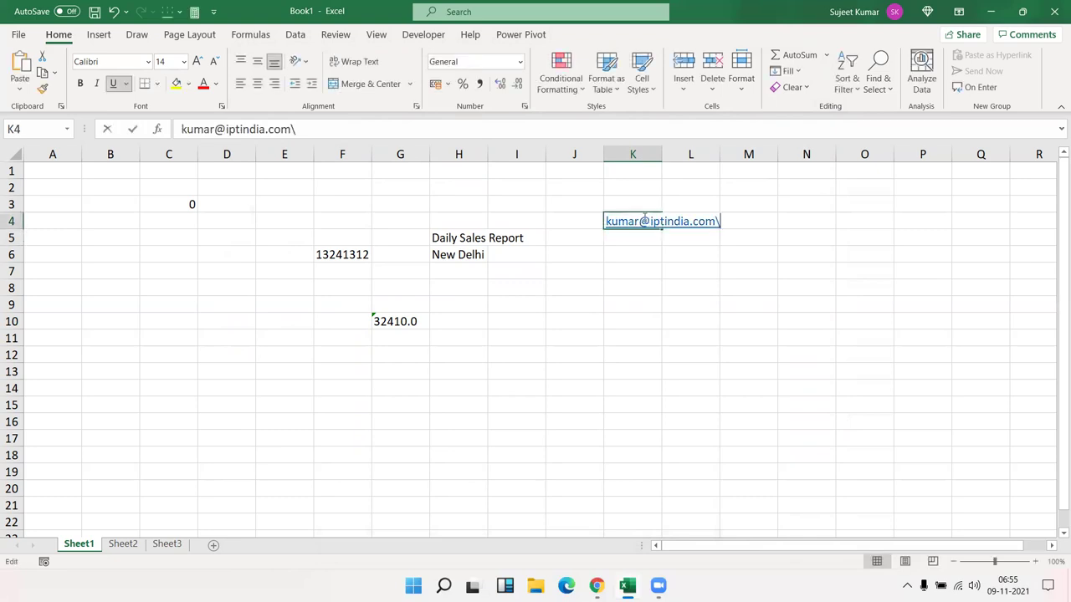
pyautogui.press('BackSpace')
pyautogui.press('Return')
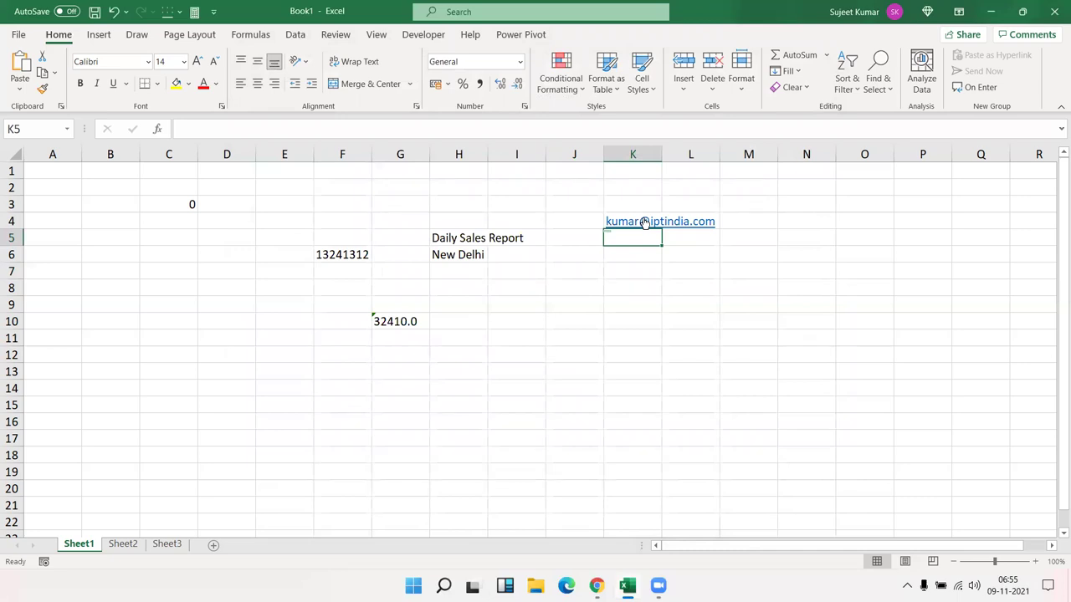
pyautogui.click(644, 222)
# - Paste the e-mail hyperlink down into K5:K18
pyautogui.hotkey('shift', 'Down')
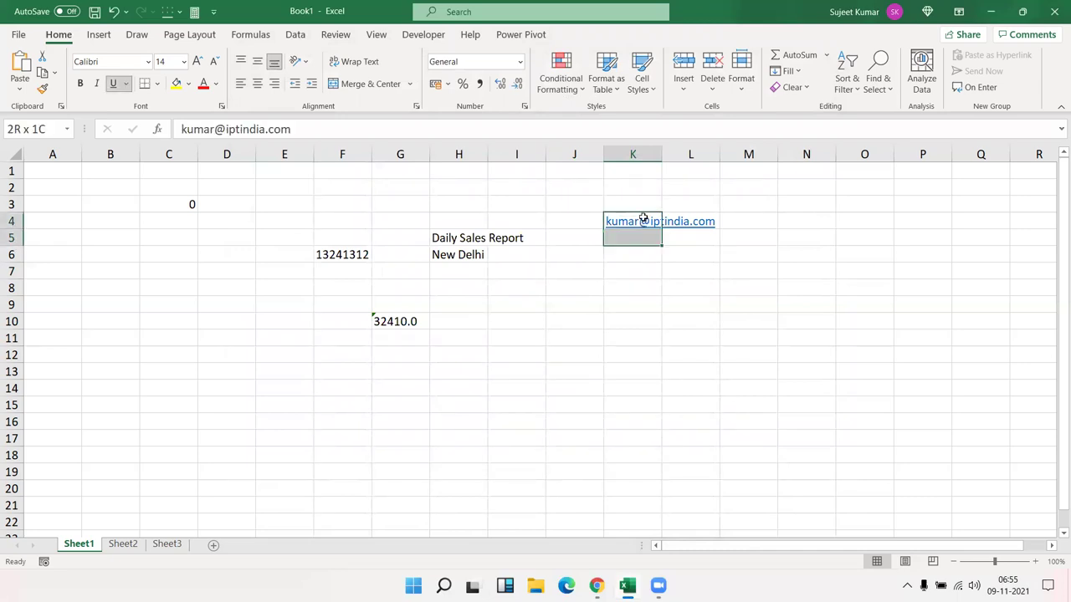
pyautogui.hotkey('shift', 'Down')
pyautogui.hotkey('shift', 'Down')
pyautogui.hotkey('shift', 'Down')
pyautogui.hotkey('shift', 'Down')
pyautogui.hotkey('shift', 'Down')
pyautogui.hotkey('shift', 'Down')
pyautogui.hotkey('ctrl', 'v')
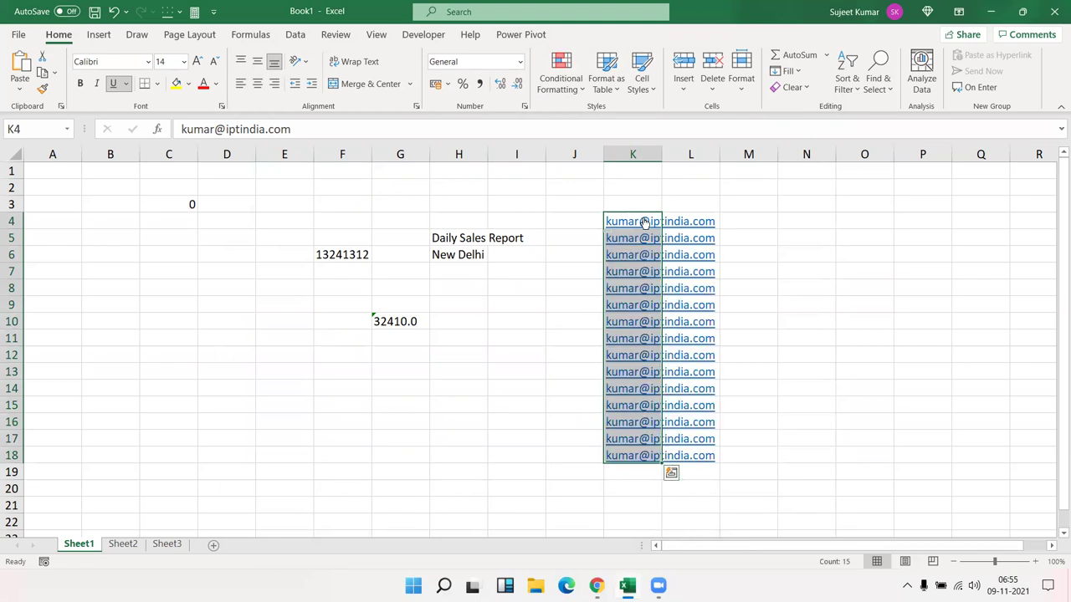
pyautogui.click(924, 330)
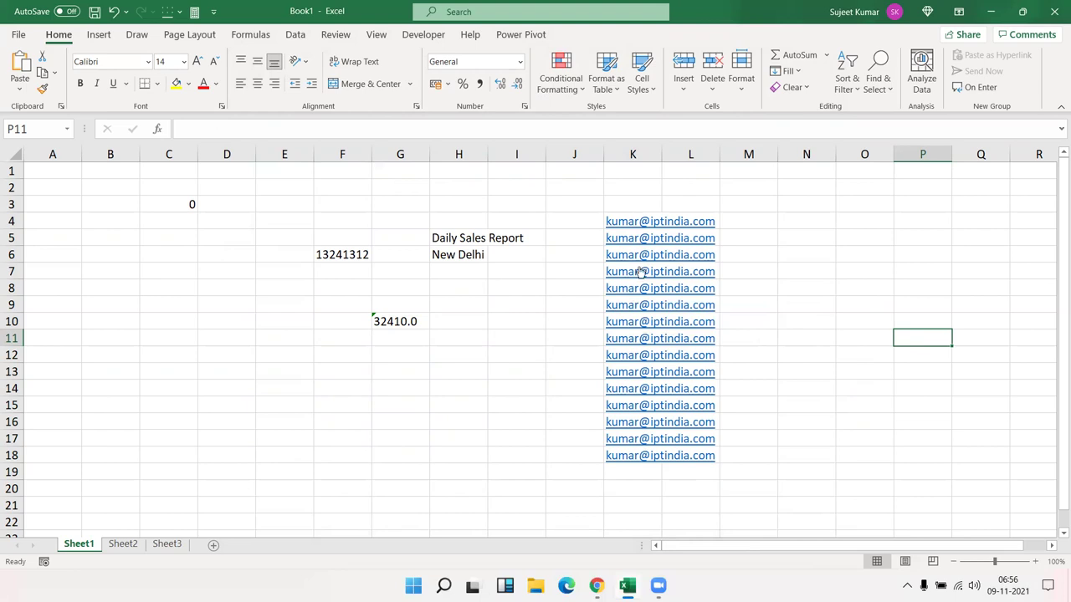
# - Select K4:K18 and strip their hyperlinks with Clear > Remove Hyperlinks
pyautogui.click(574, 274)
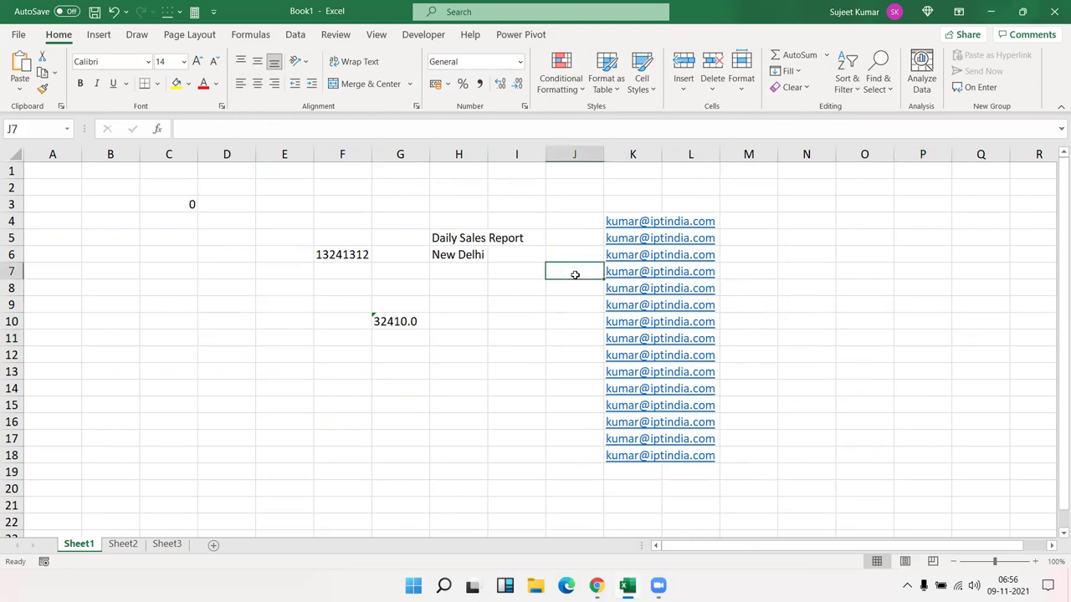
pyautogui.press('Right')
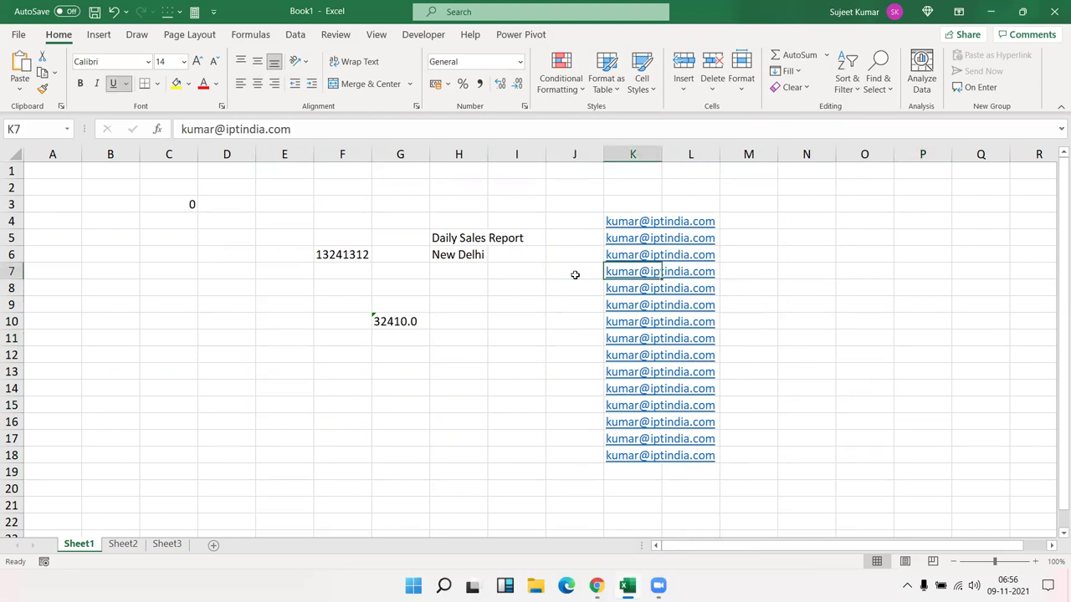
pyautogui.click(632, 206)
pyautogui.press('Down')
pyautogui.hotkey('ctrl', 'shift', 'Down')
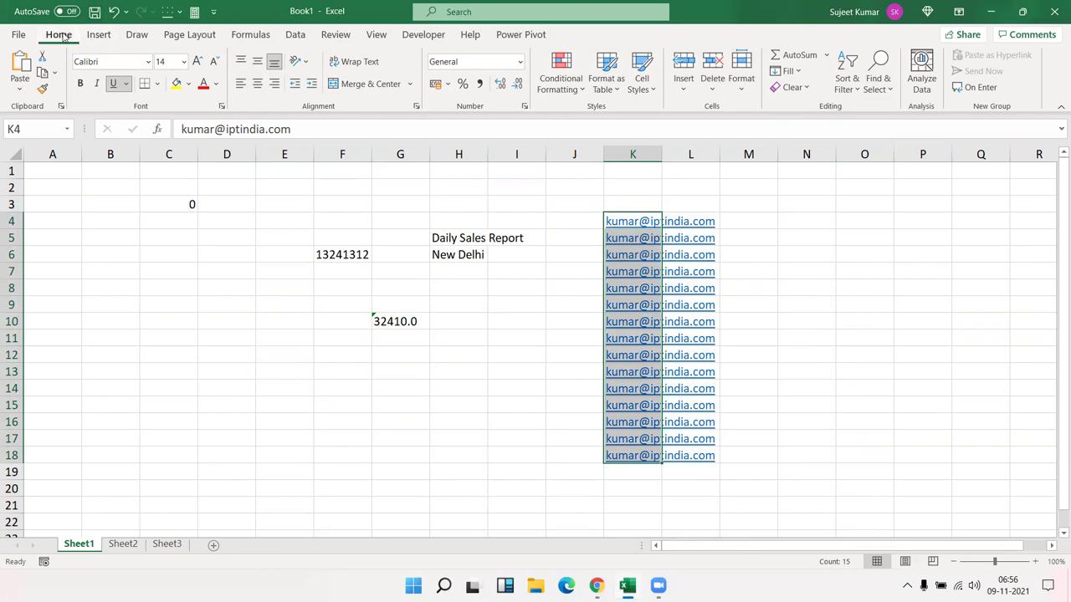
pyautogui.click(791, 87)
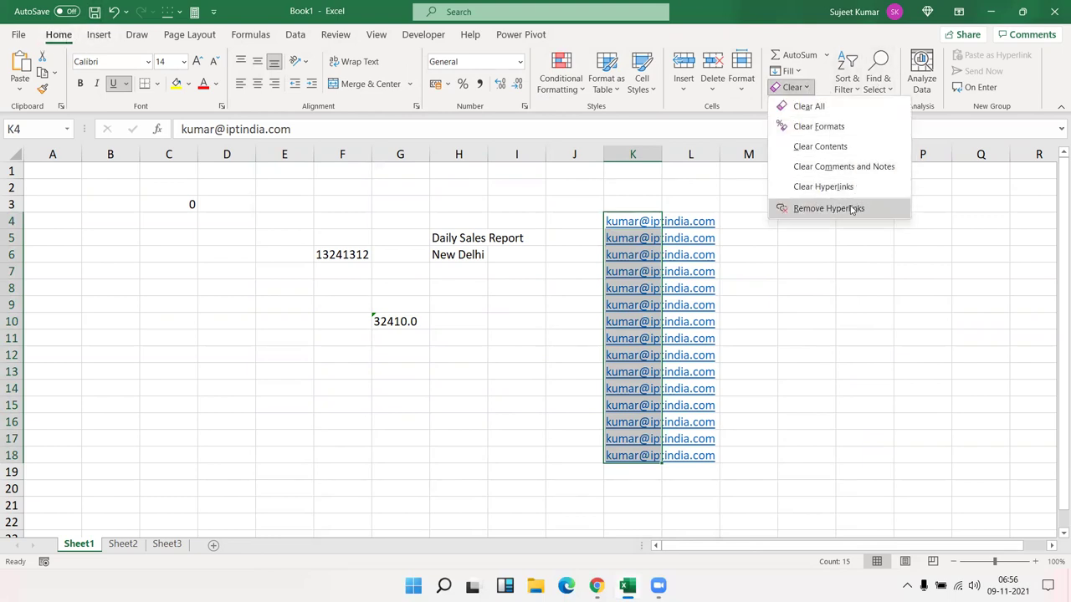
pyautogui.click(849, 206)
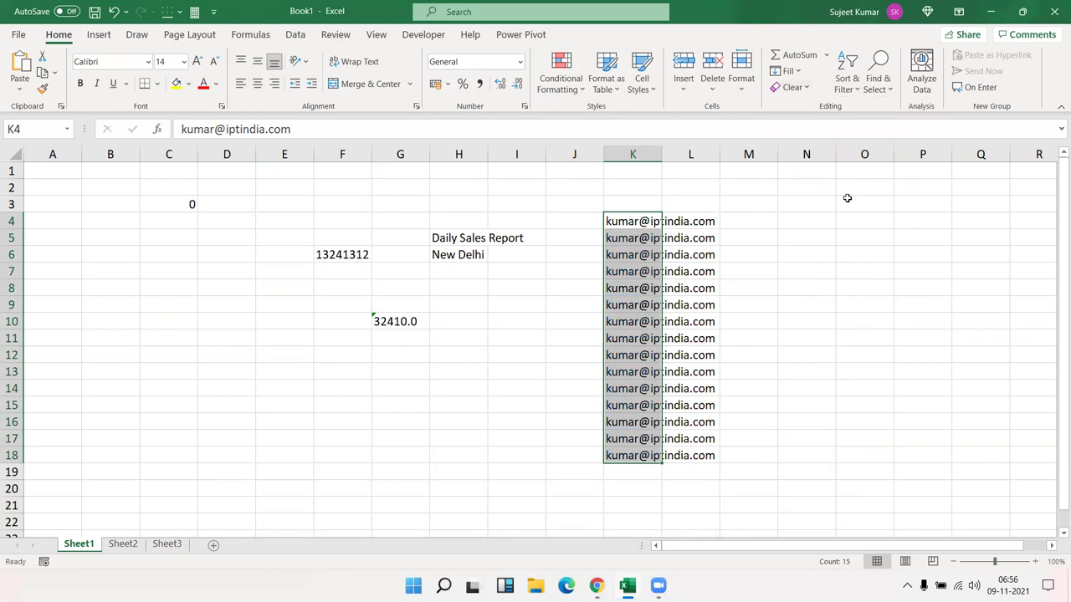
pyautogui.click(852, 215)
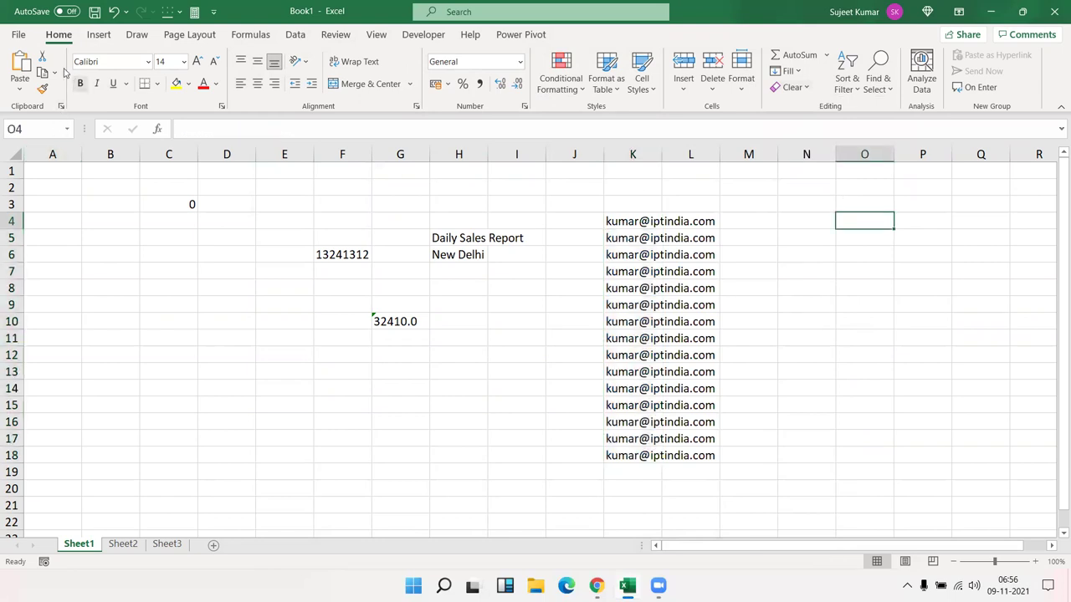
pyautogui.click(20, 37)
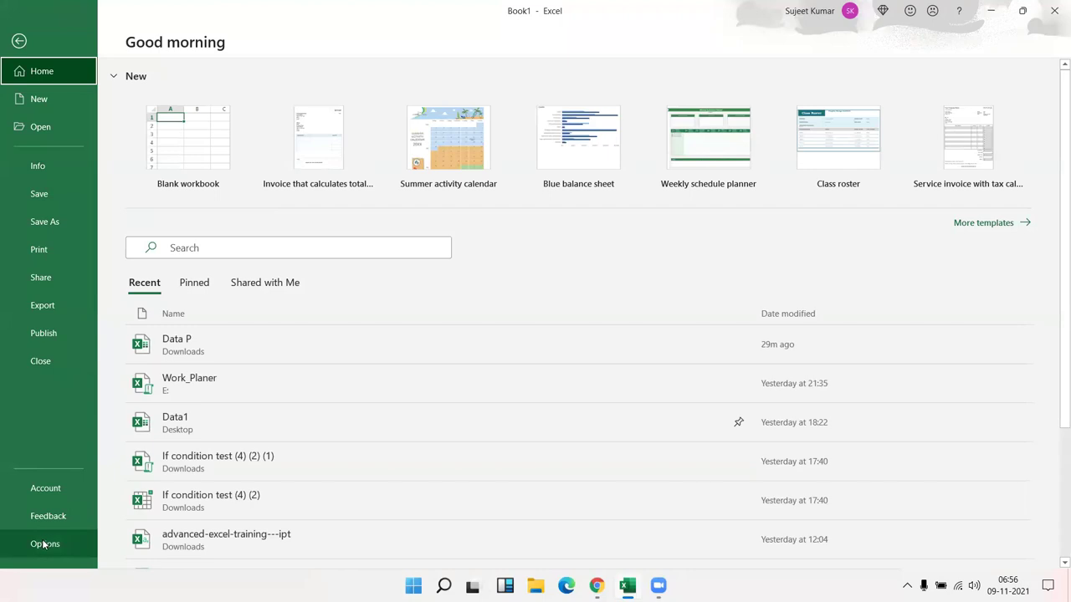
# - Reopen AutoCorrect from Options > Proofing, review AutoFormat As You Type, then close it
pyautogui.click(43, 544)
pyautogui.click(284, 139)
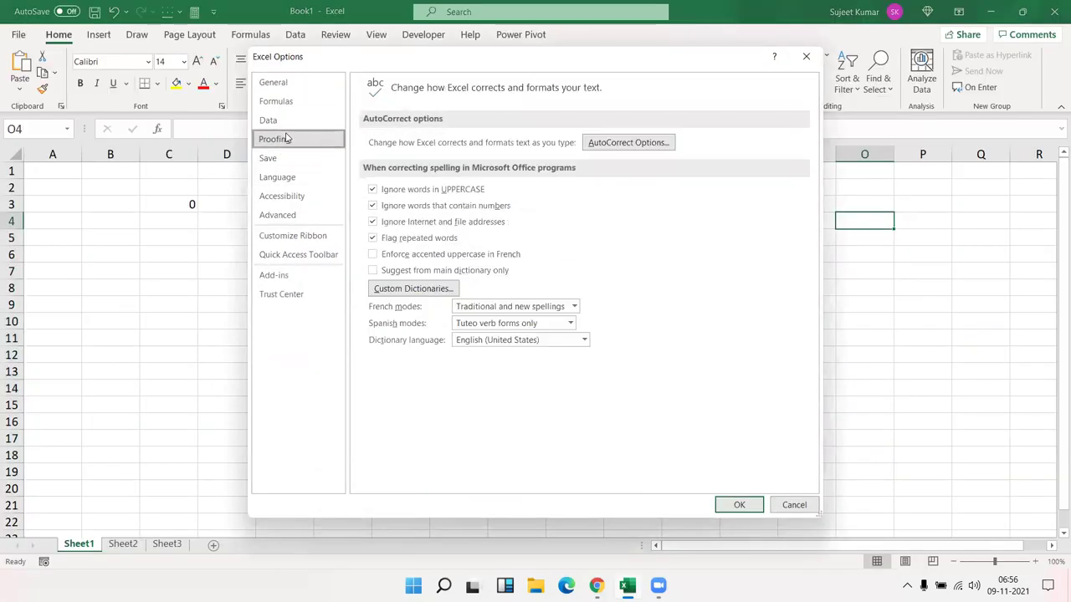
pyautogui.click(628, 142)
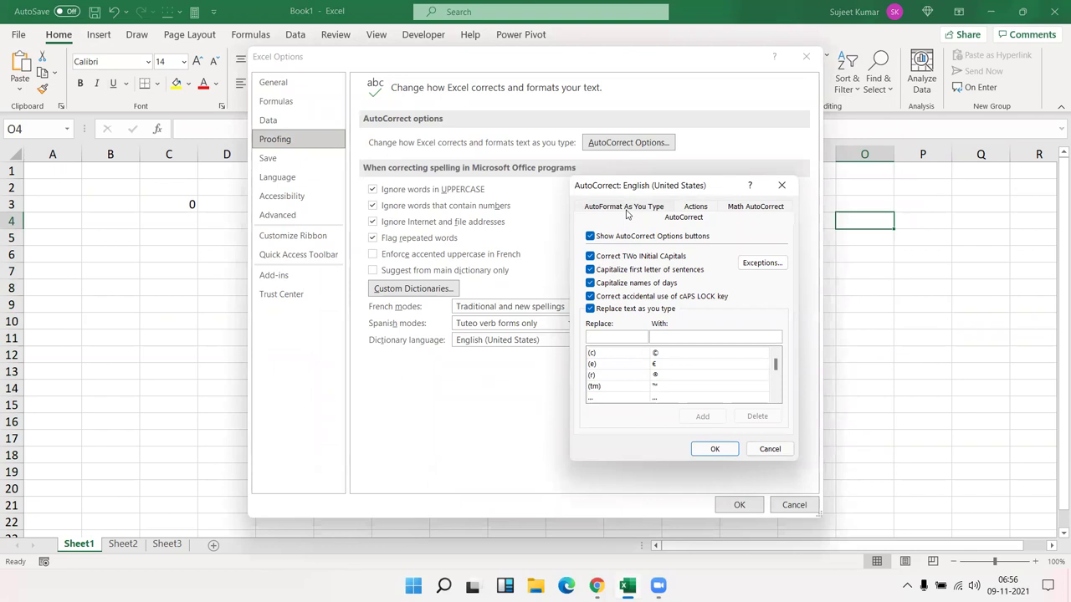
pyautogui.click(626, 206)
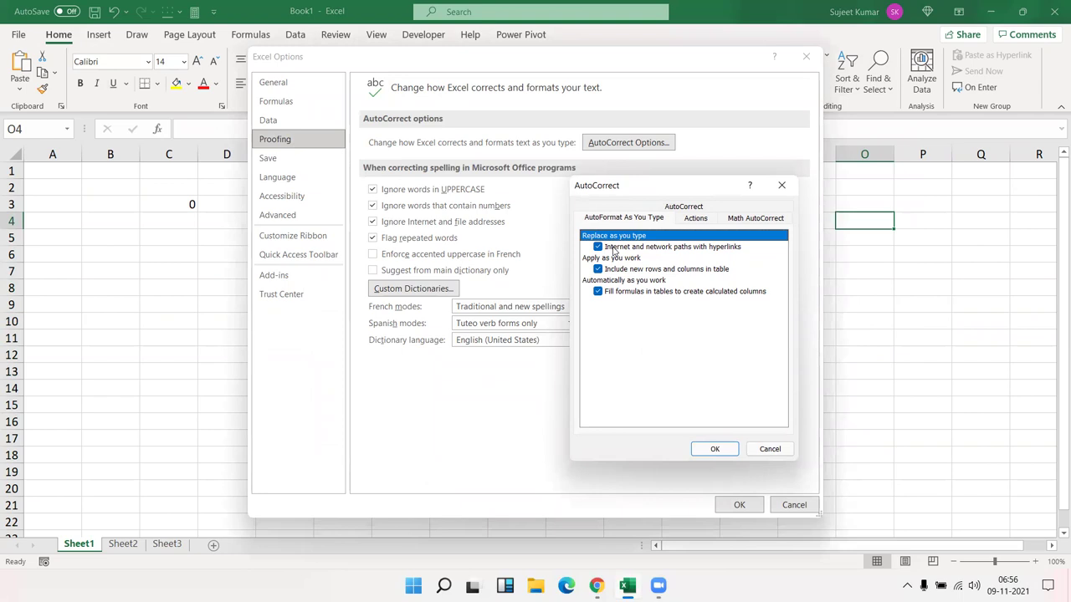
pyautogui.press('Escape')
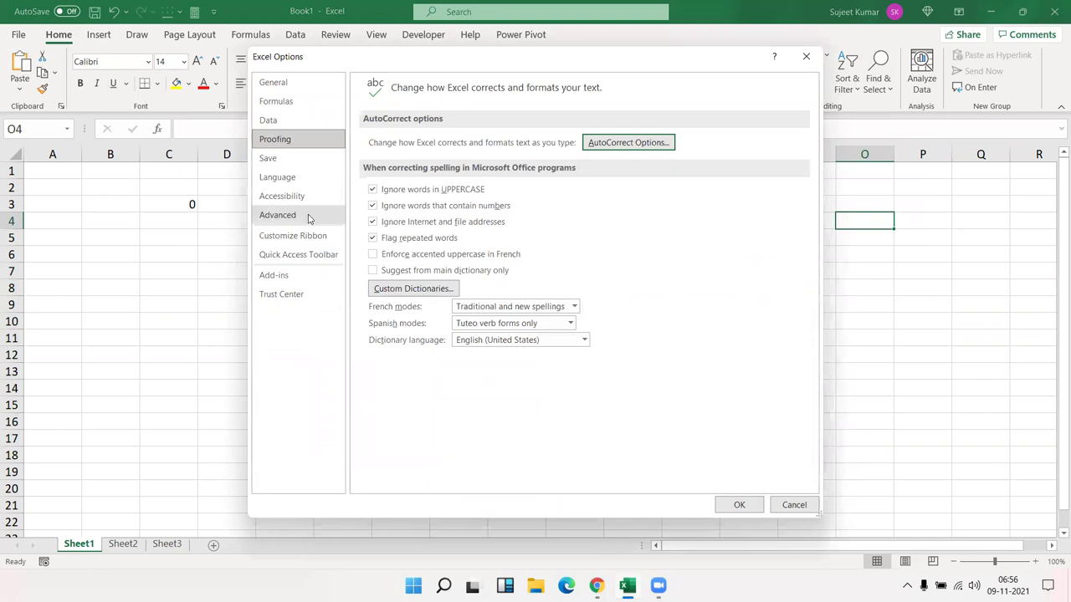
# - In Advanced options, enable automatic decimal point insertion with 2 places and apply with OK
pyautogui.click(308, 218)
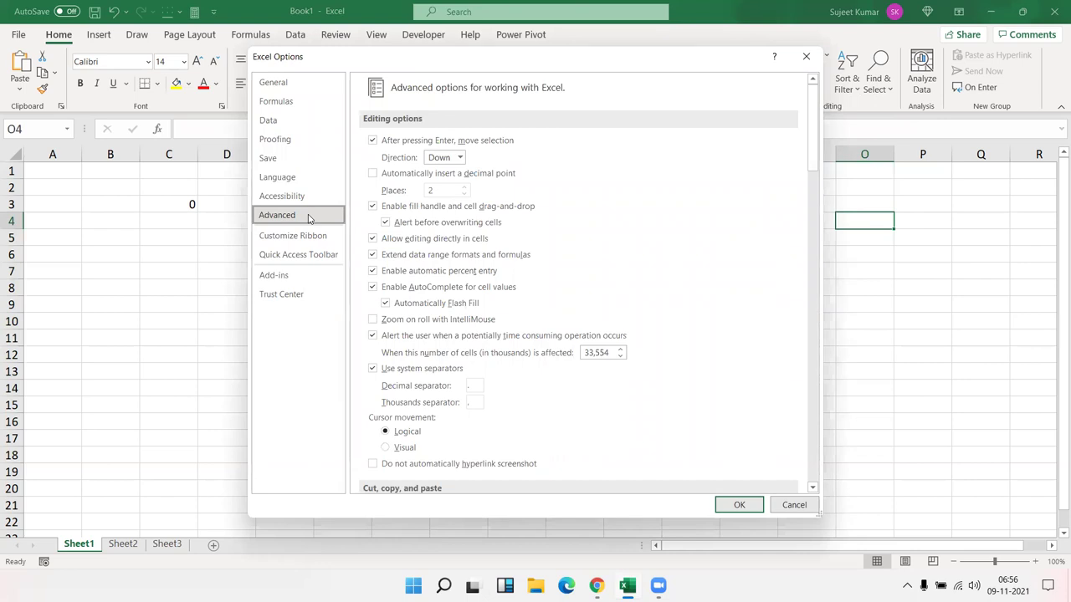
pyautogui.click(460, 158)
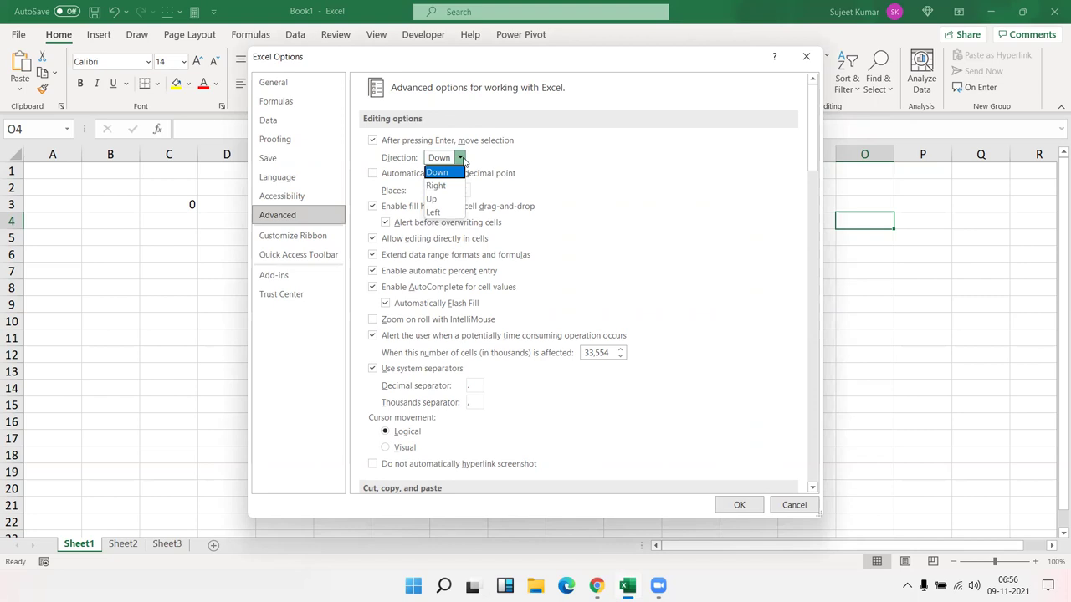
pyautogui.click(667, 189)
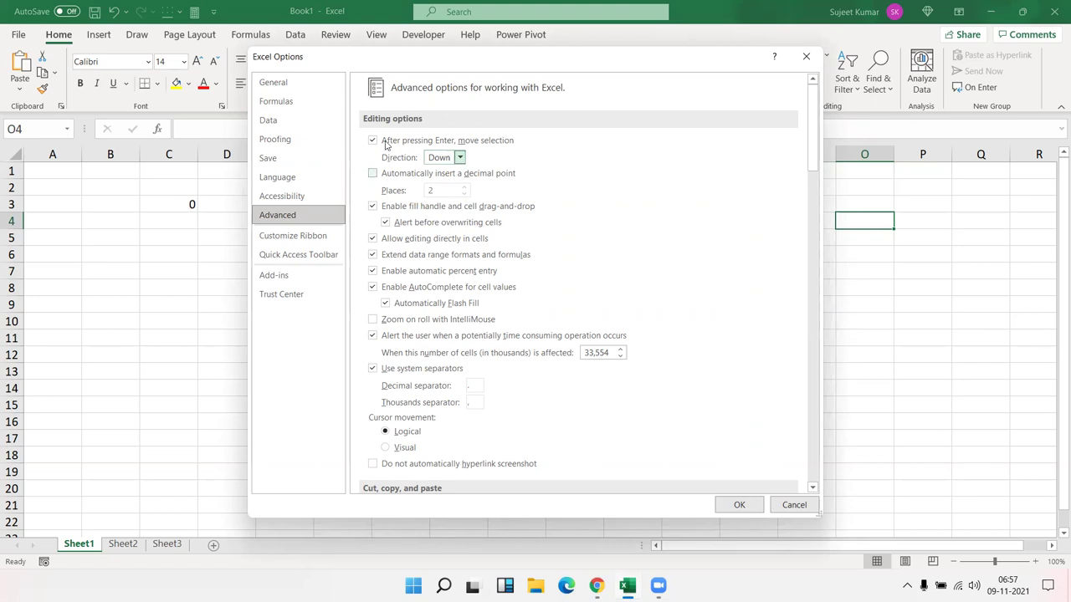
pyautogui.moveTo(417, 67); pyautogui.dragTo(656, 68)
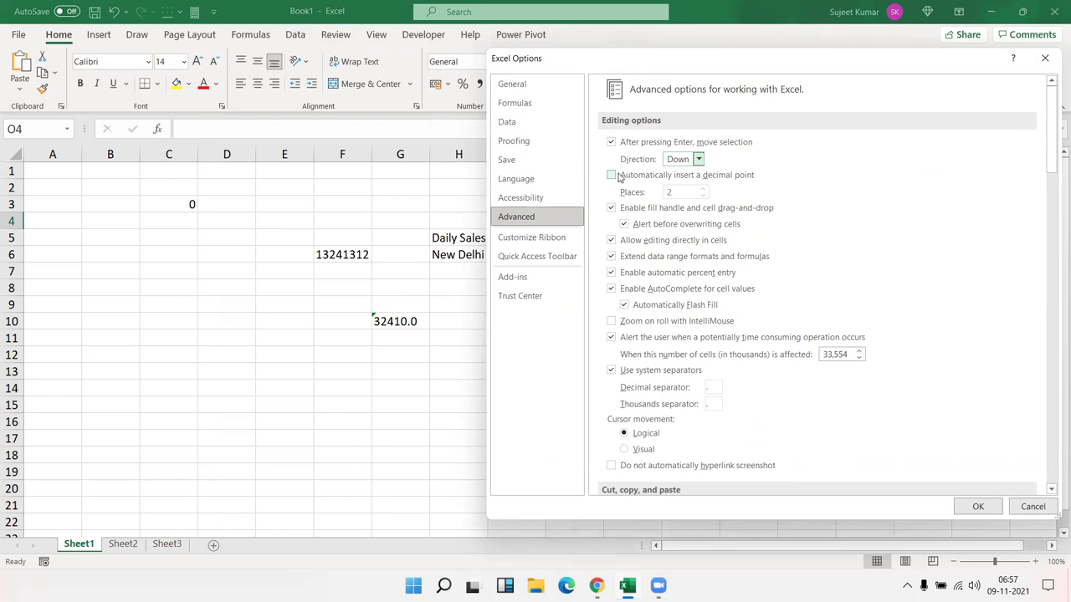
pyautogui.click(619, 178)
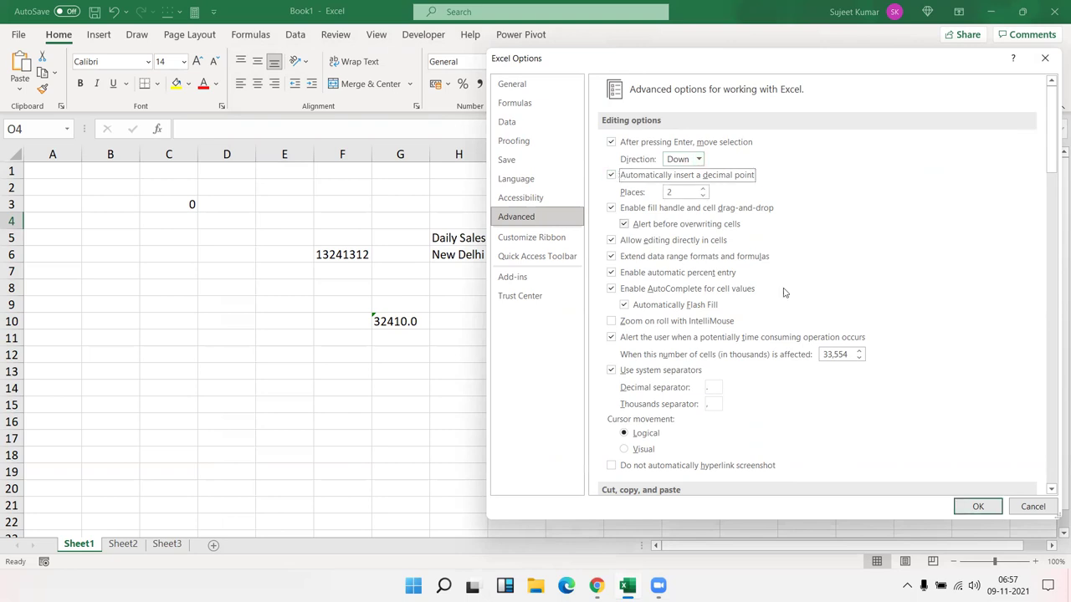
pyautogui.click(977, 506)
# - Enter 500 in B9, which fixed decimals turn into 5
pyautogui.click(132, 298)
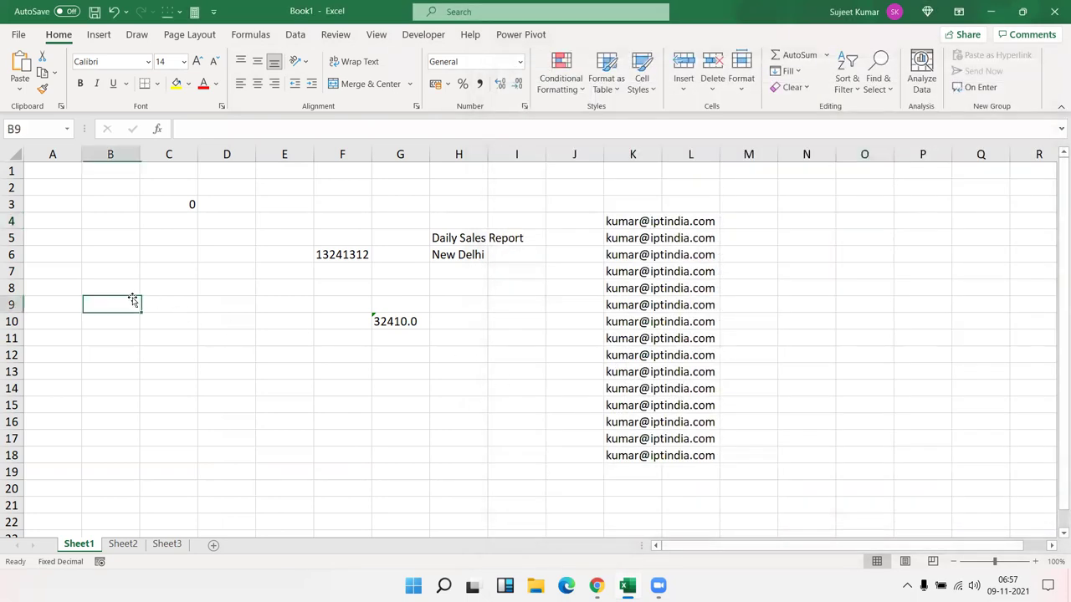
pyautogui.write('500')
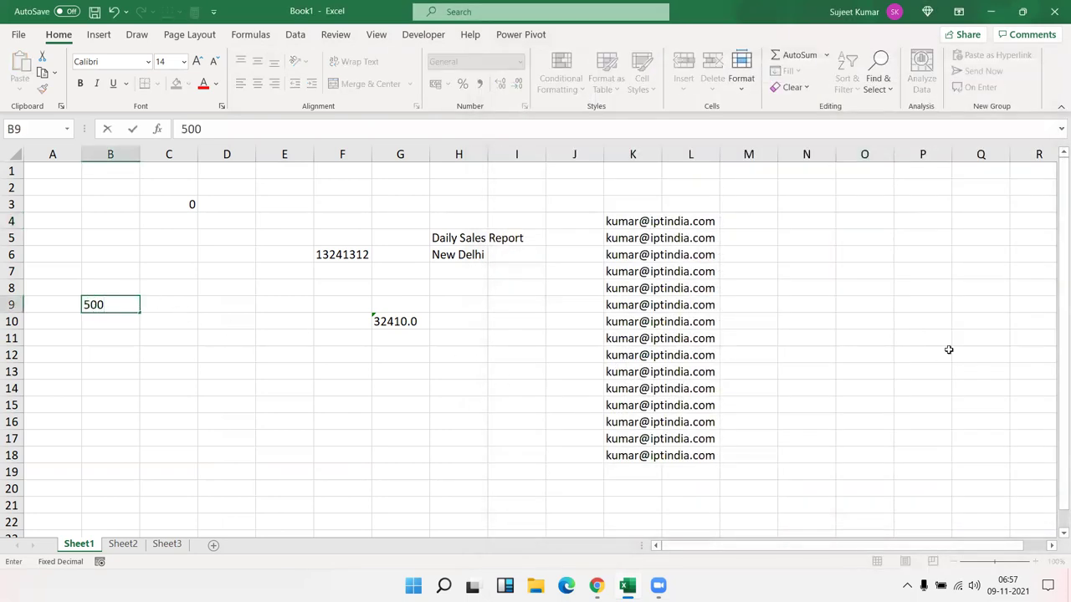
pyautogui.press('Return')
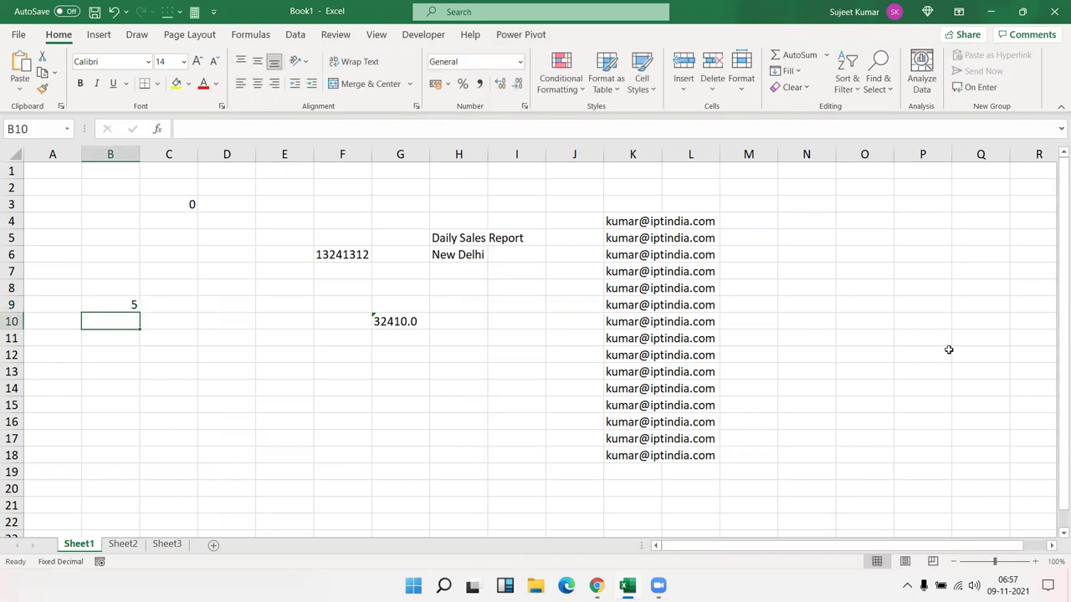
pyautogui.press('Up')
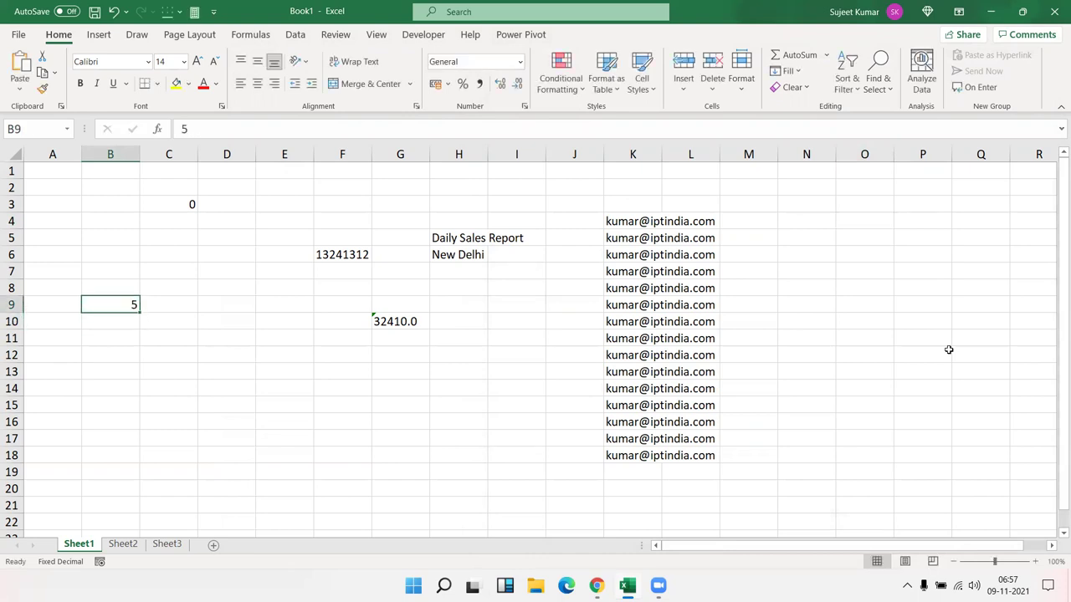
# - Enter 40 and then 60 in C9, leaving it showing 0.6
pyautogui.press('Right')
pyautogui.write('40')
pyautogui.press('Return')
pyautogui.press('Up')
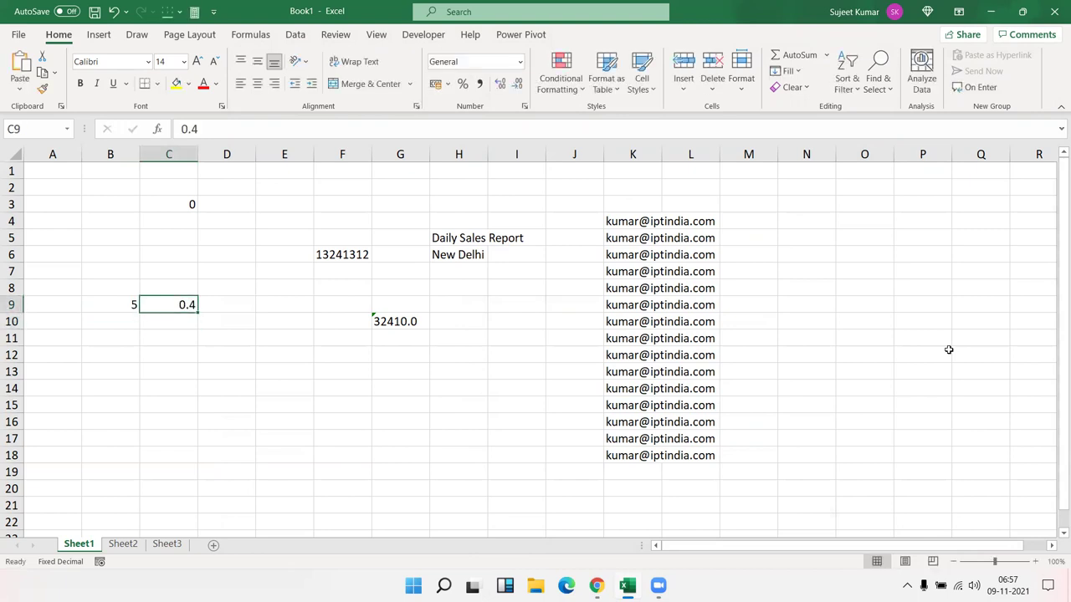
pyautogui.write('60')
pyautogui.press('Return')
pyautogui.press('Up')
pyautogui.click(18, 35)
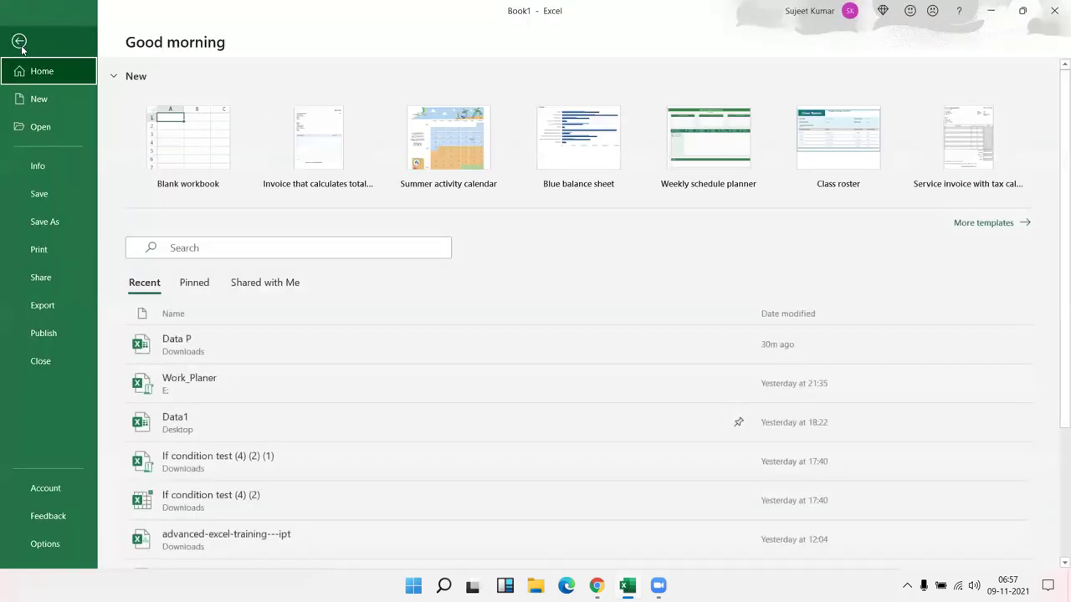
# - On the Advanced options page, uncheck 'Automatically insert a decimal point' and move the dialog right
pyautogui.click(44, 544)
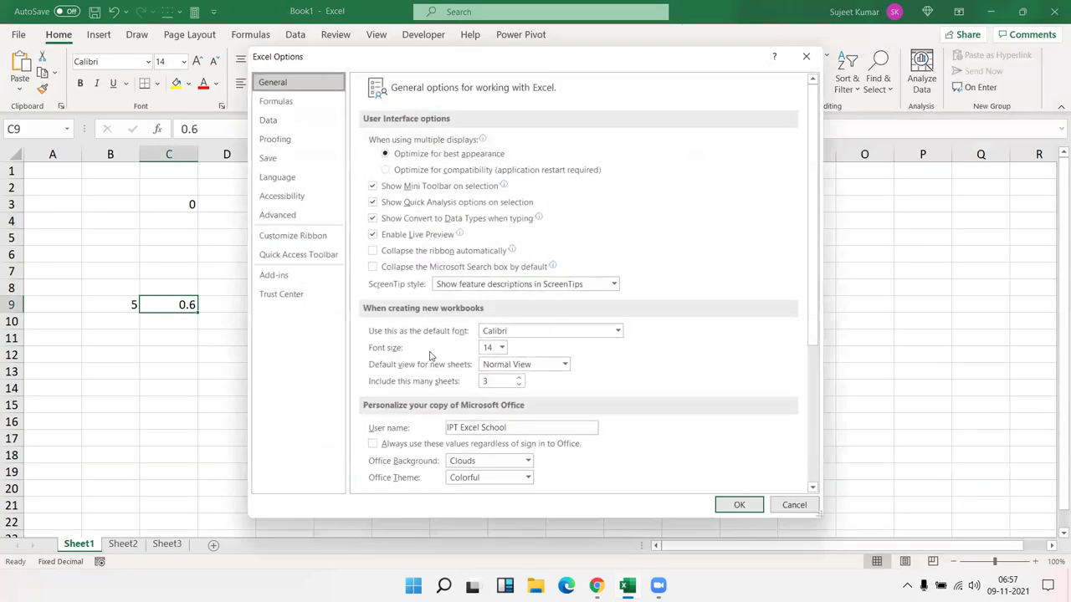
pyautogui.click(288, 215)
pyautogui.click(372, 173)
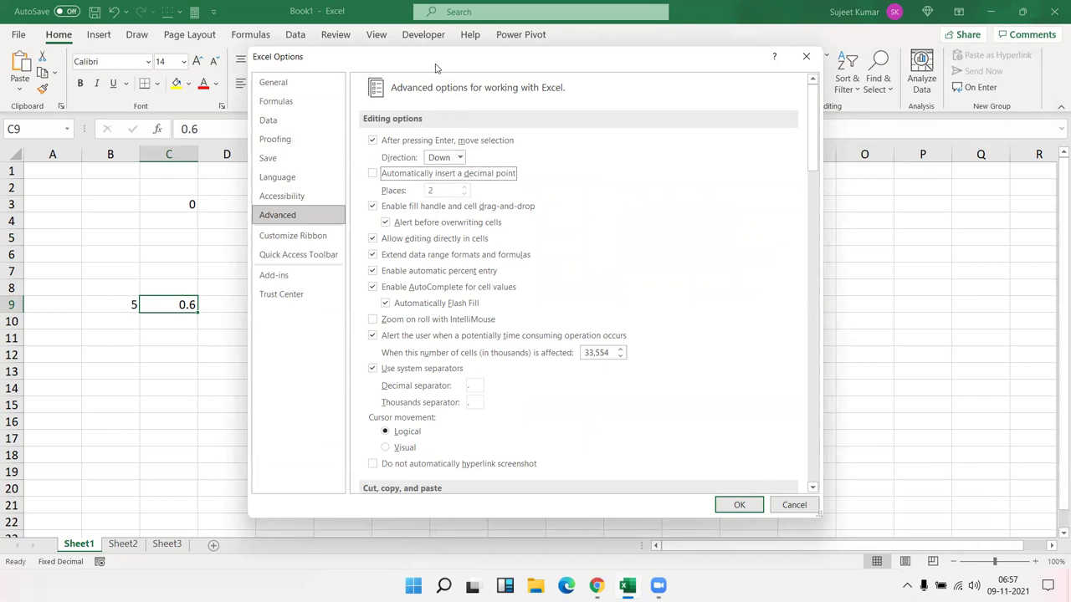
pyautogui.moveTo(435, 67); pyautogui.dragTo(684, 54)
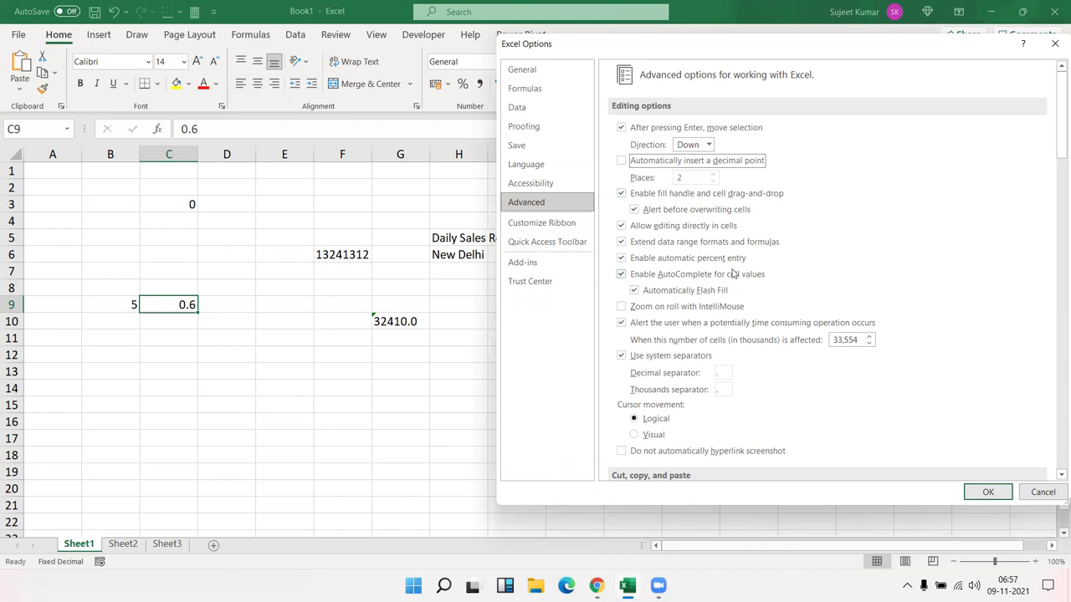
pyautogui.scroll(-3, 732, 273)
pyautogui.scroll(-9, 732, 274)
pyautogui.scroll(-5, 732, 274)
pyautogui.scroll(5, 732, 273)
pyautogui.scroll(-3, 732, 273)
pyautogui.scroll(-3, 732, 274)
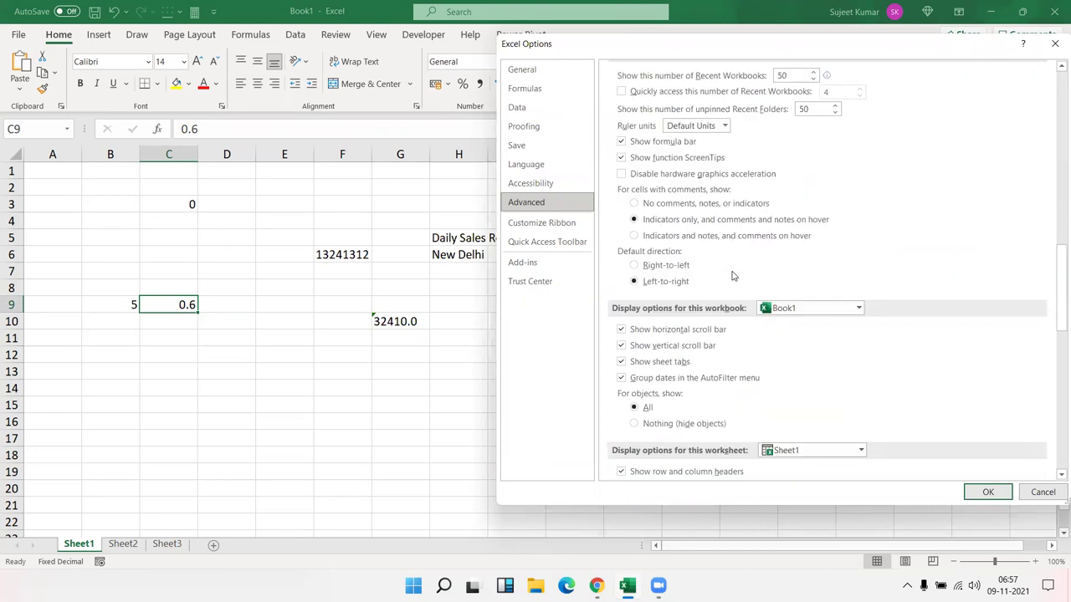
pyautogui.scroll(-3, 732, 276)
pyautogui.scroll(3, 732, 276)
pyautogui.moveTo(597, 31); pyautogui.dragTo(225, 18)
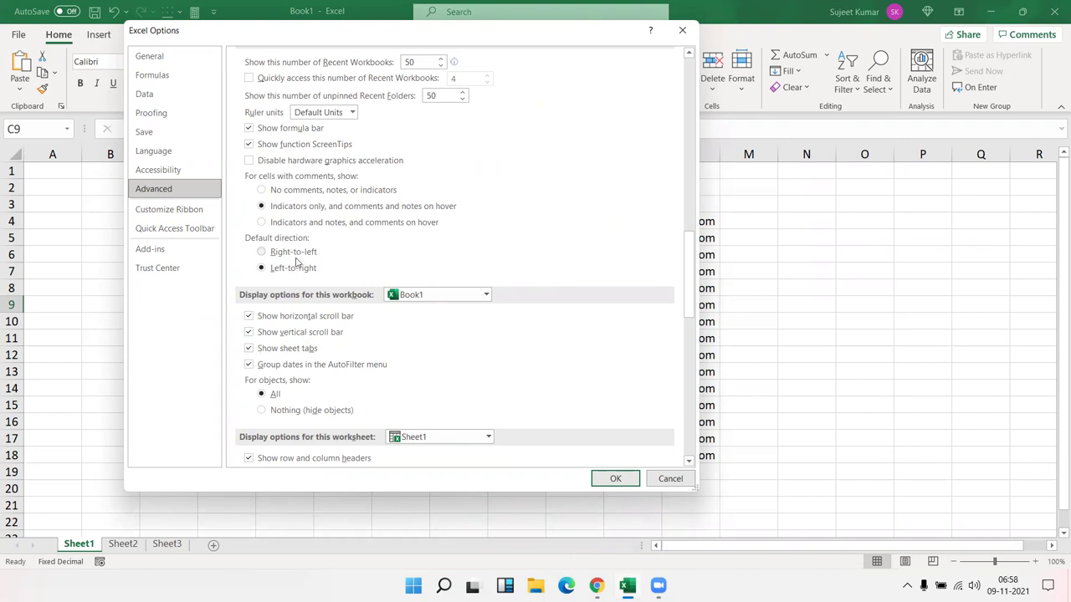
pyautogui.scroll(3, 398, 262)
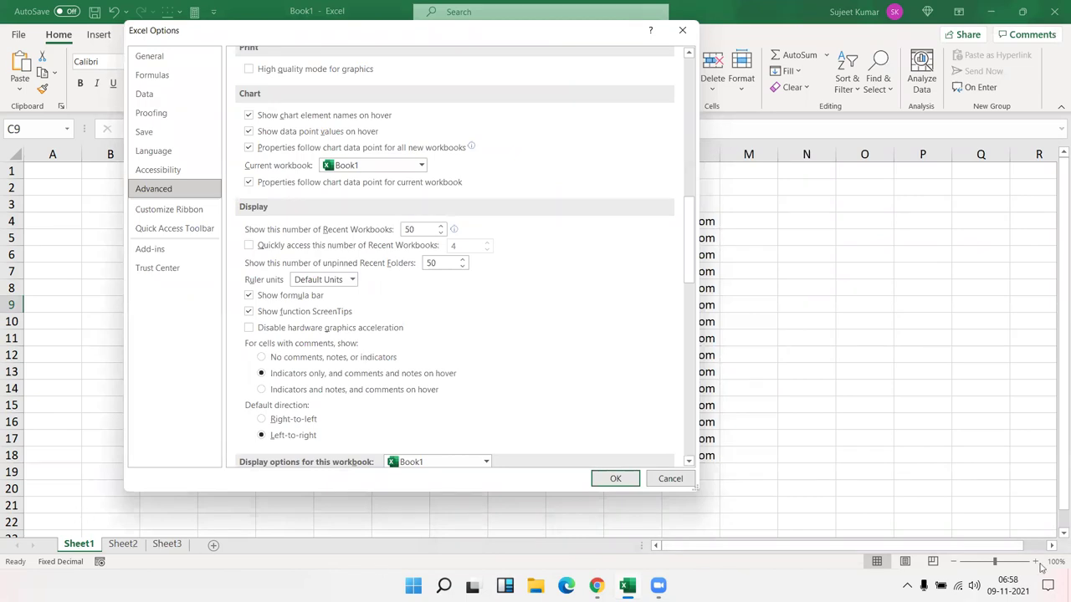
pyautogui.scroll(-3, 442, 375)
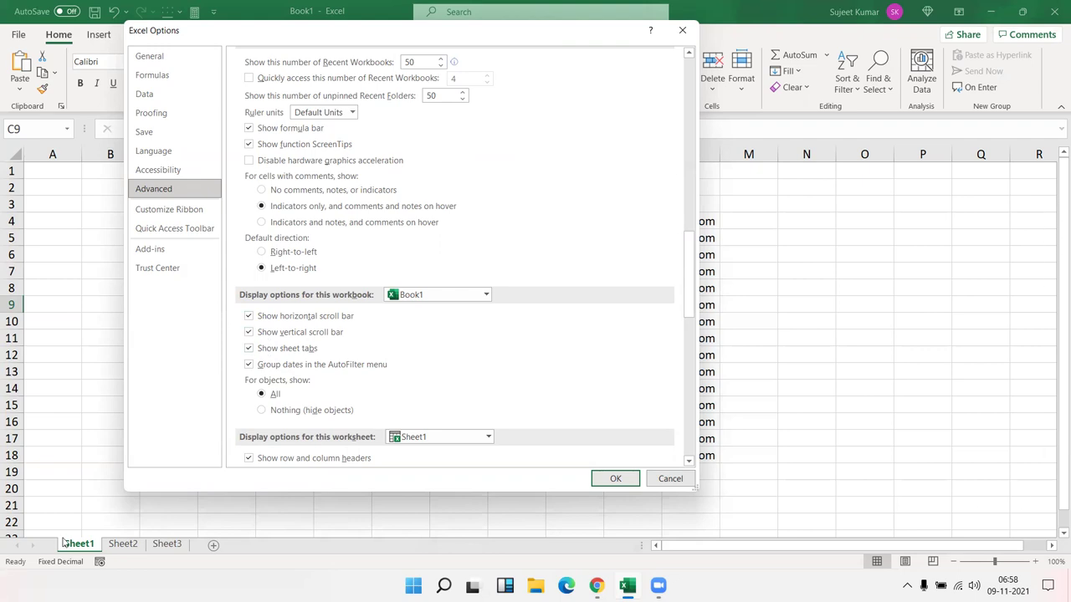
pyautogui.scroll(-5, 373, 394)
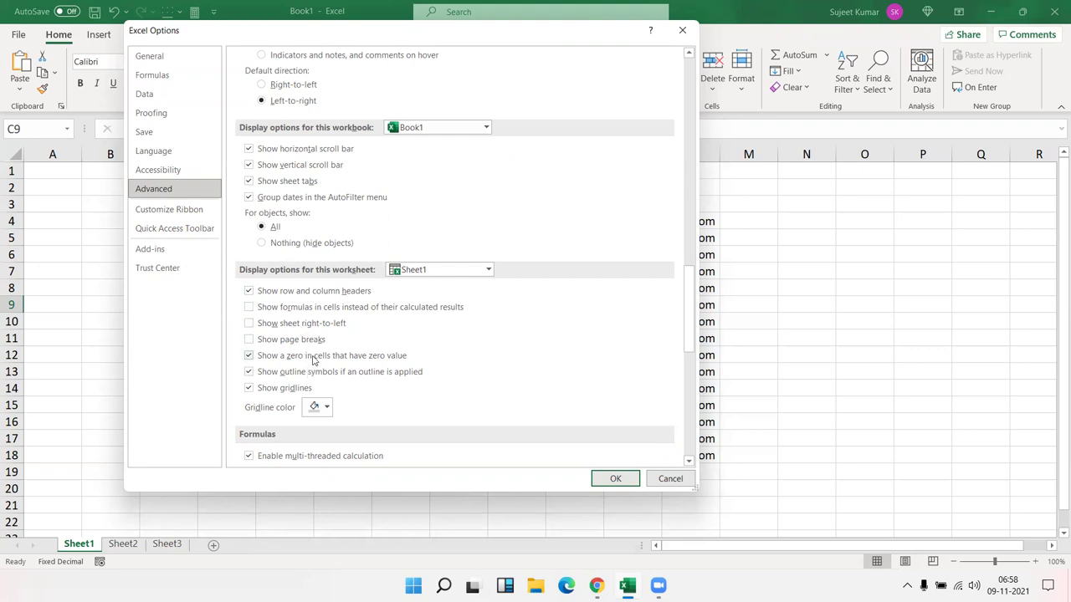
pyautogui.scroll(-3, 313, 358)
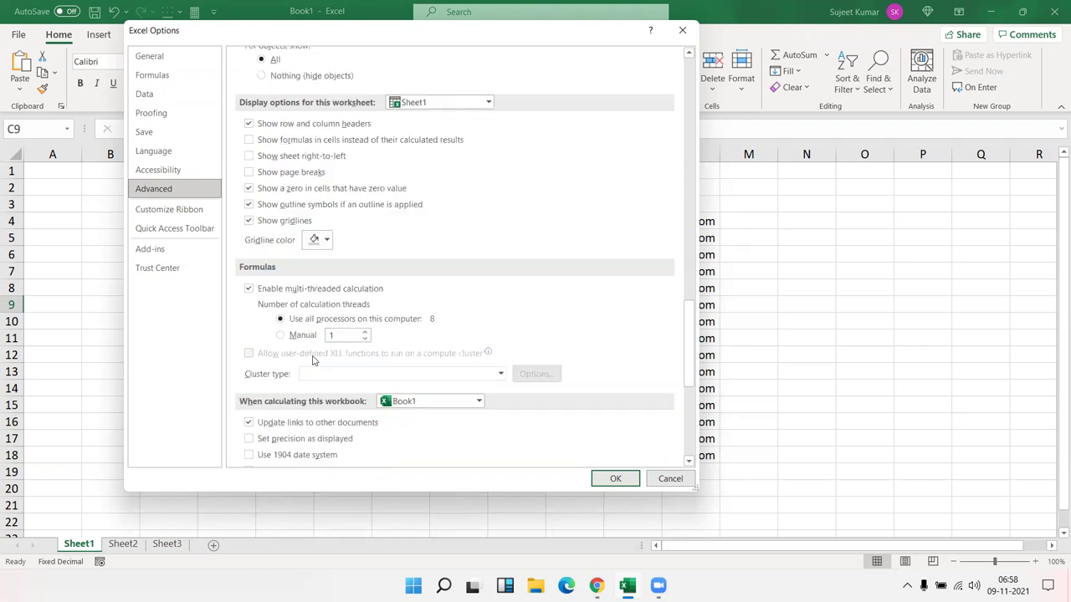
pyautogui.scroll(-4, 314, 358)
pyautogui.scroll(-3, 315, 358)
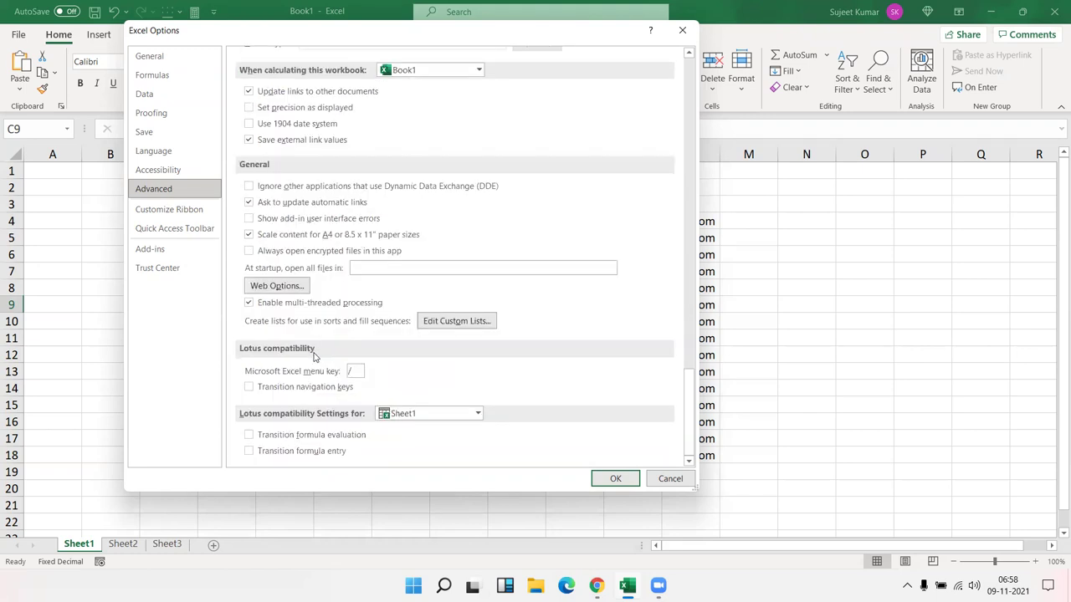
pyautogui.scroll(3, 314, 357)
pyautogui.scroll(-3, 314, 358)
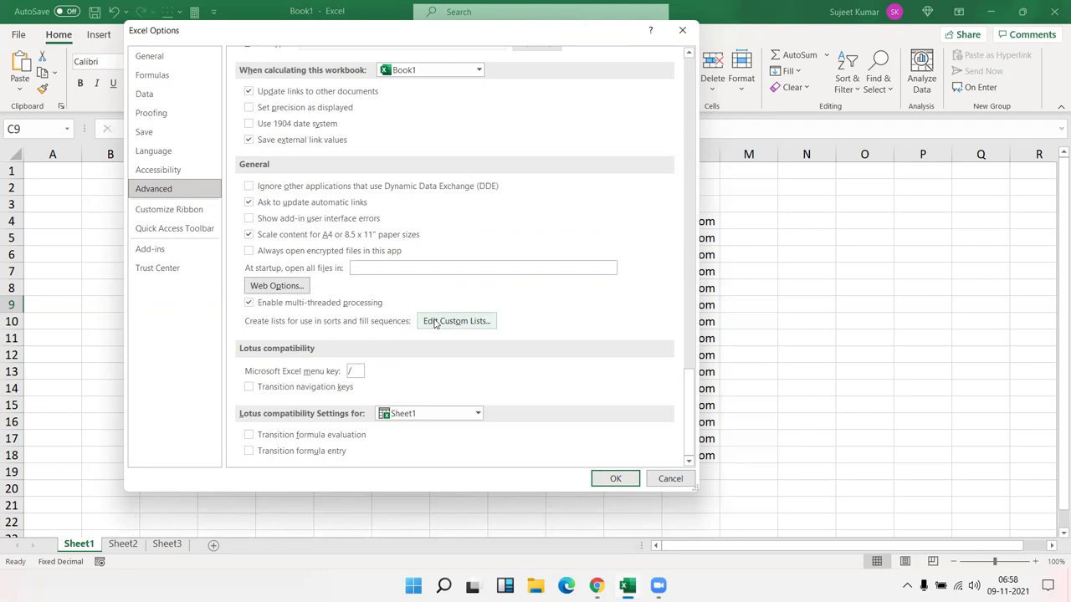
# - On Sheet2, enter JAN in A1 and fill the months down to row 12
pyautogui.click(127, 547)
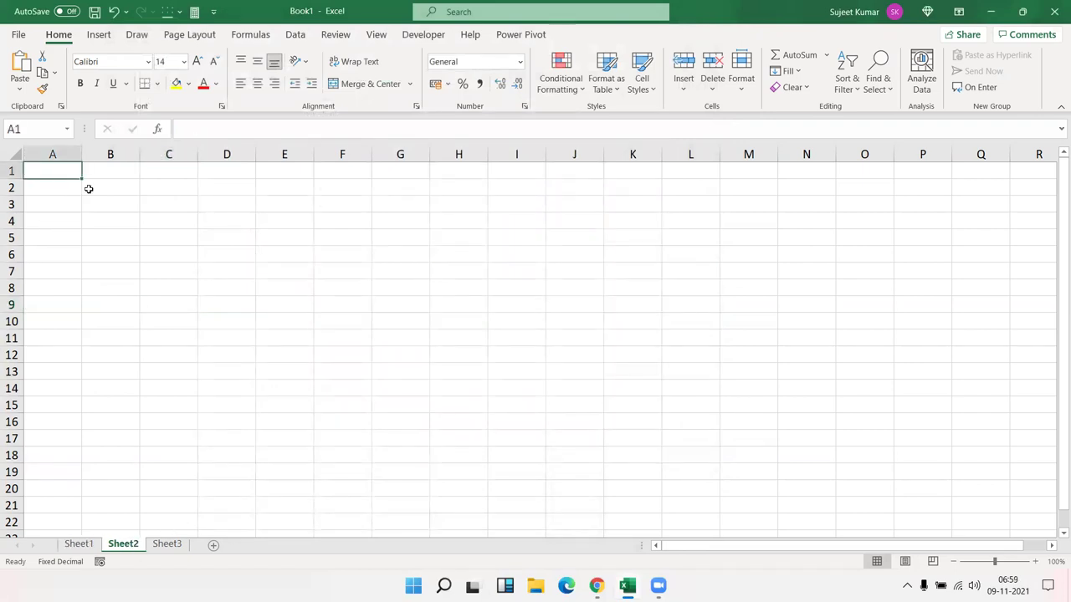
pyautogui.write('JAN')
pyautogui.press('Return')
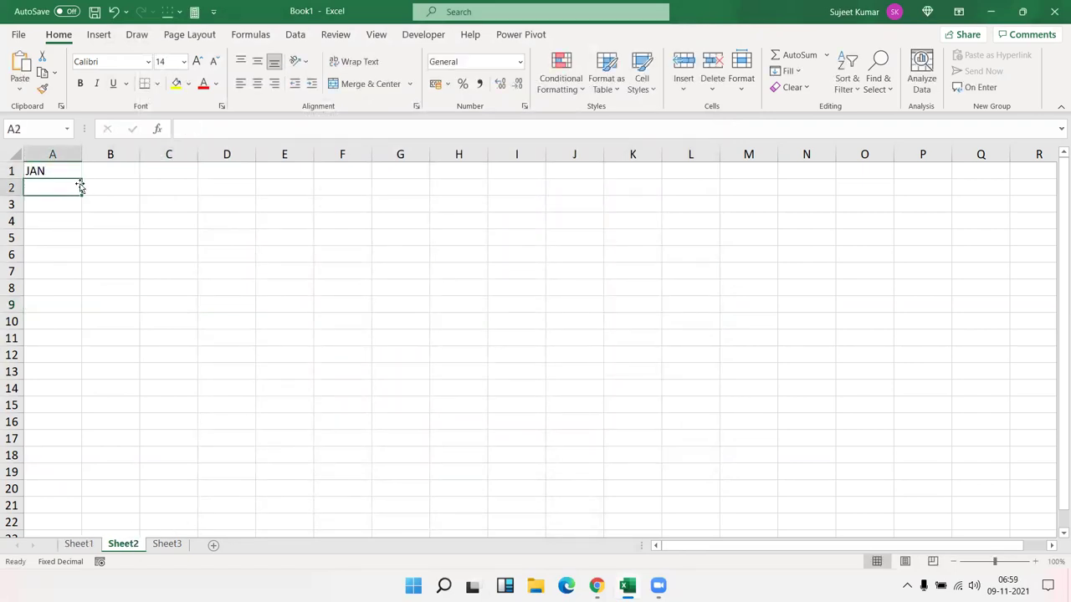
pyautogui.click(75, 173)
pyautogui.moveTo(81, 179); pyautogui.dragTo(41, 358)
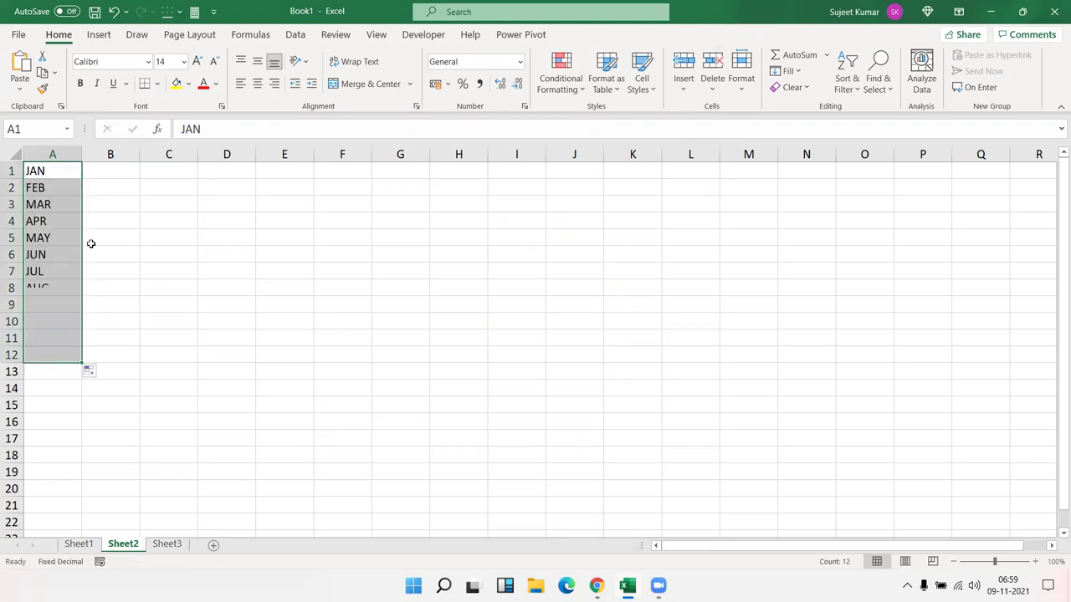
# - Enter Sun in B1 and fill the weekday series down to row 12
pyautogui.click(99, 177)
pyautogui.write('Sun')
pyautogui.press('Return')
pyautogui.press('Escape')
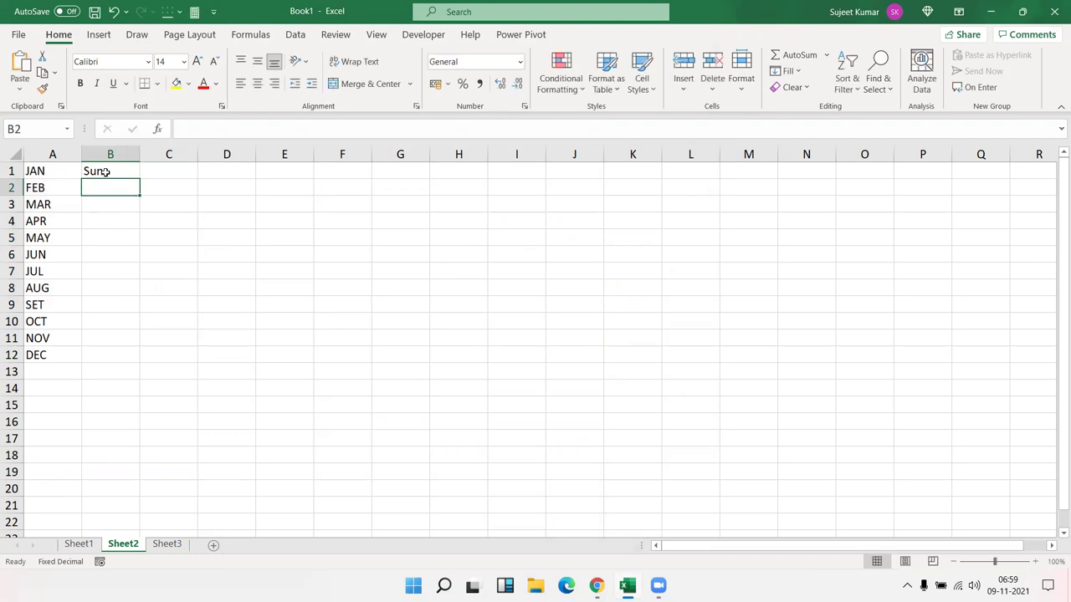
pyautogui.click(105, 171)
pyautogui.moveTo(140, 179); pyautogui.dragTo(139, 363)
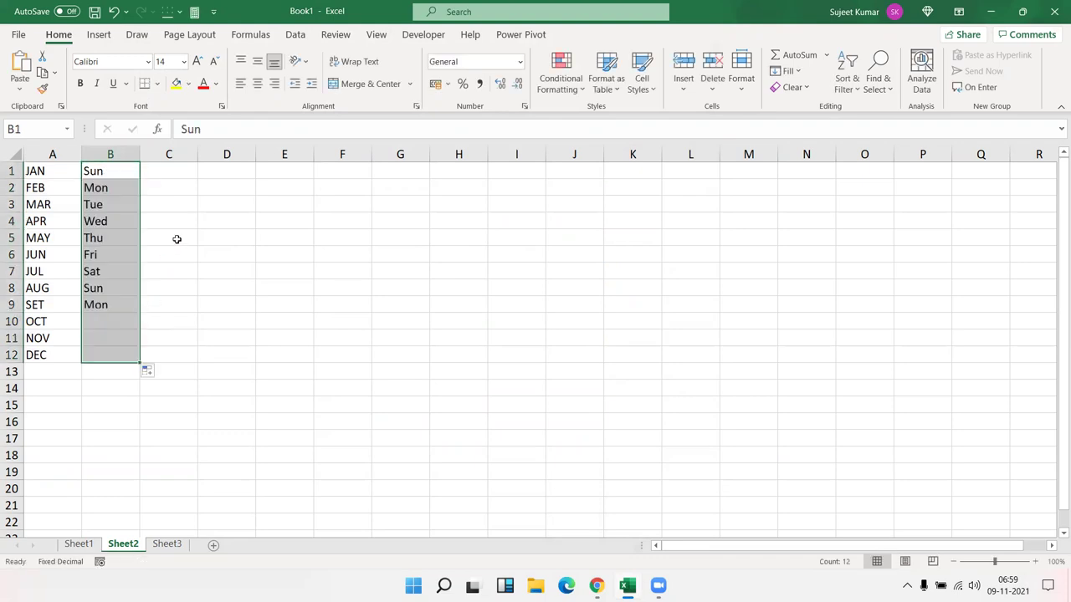
# - Enter Puja in C1 and fill the names list down to C12
pyautogui.click(181, 171)
pyautogui.write('Puja')
pyautogui.click(180, 200)
pyautogui.click(183, 172)
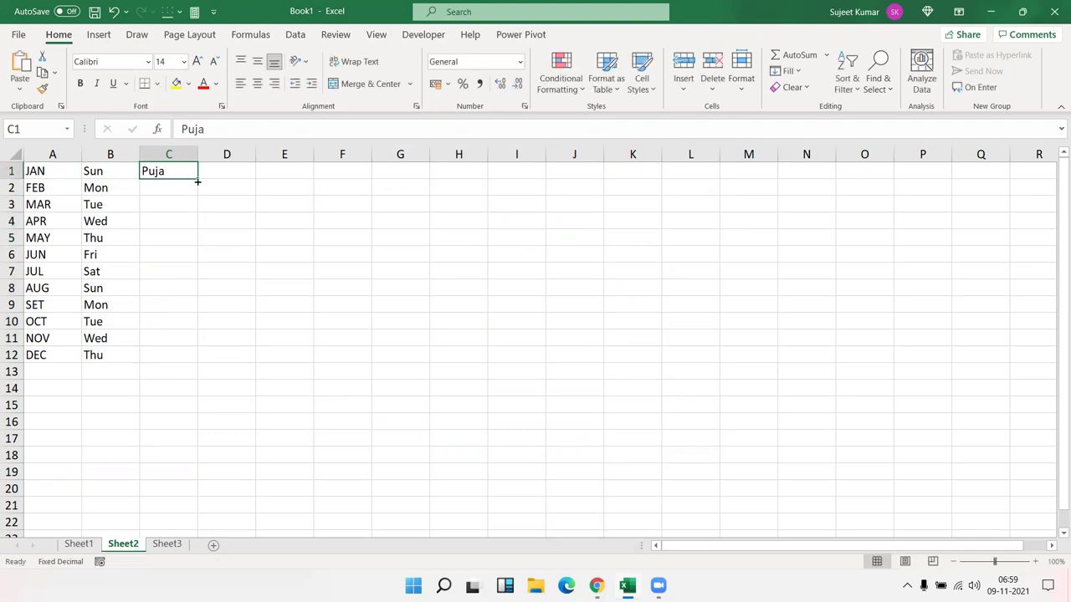
pyautogui.doubleClick(197, 182)
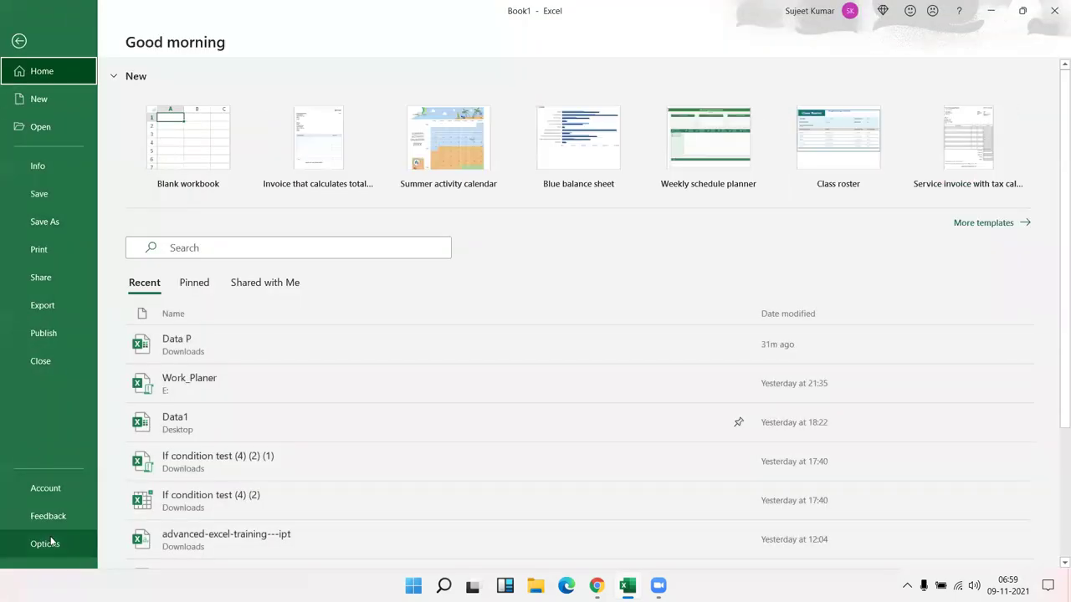
# - Open Excel Options, go to Advanced, and open the Edit Custom Lists editor
pyautogui.click(45, 544)
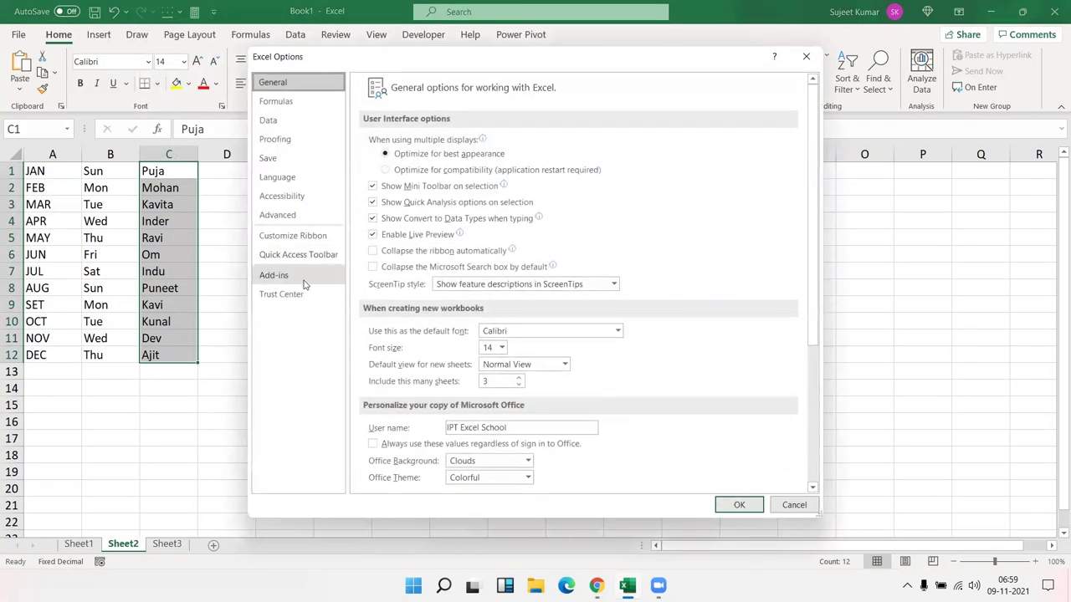
pyautogui.click(308, 222)
pyautogui.scroll(-15, 585, 264)
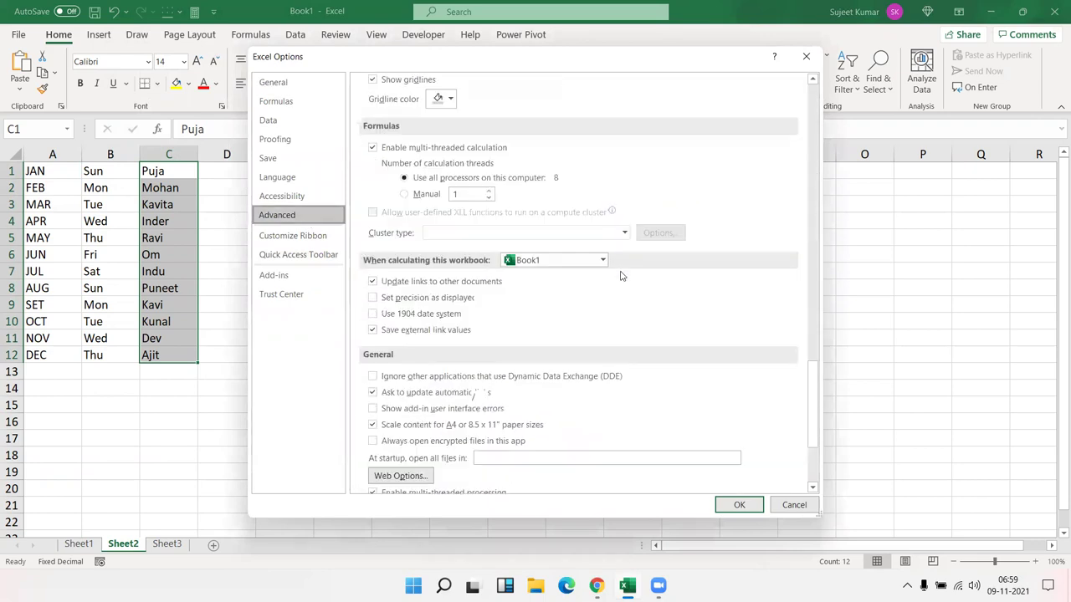
pyautogui.scroll(-5, 622, 275)
pyautogui.click(581, 347)
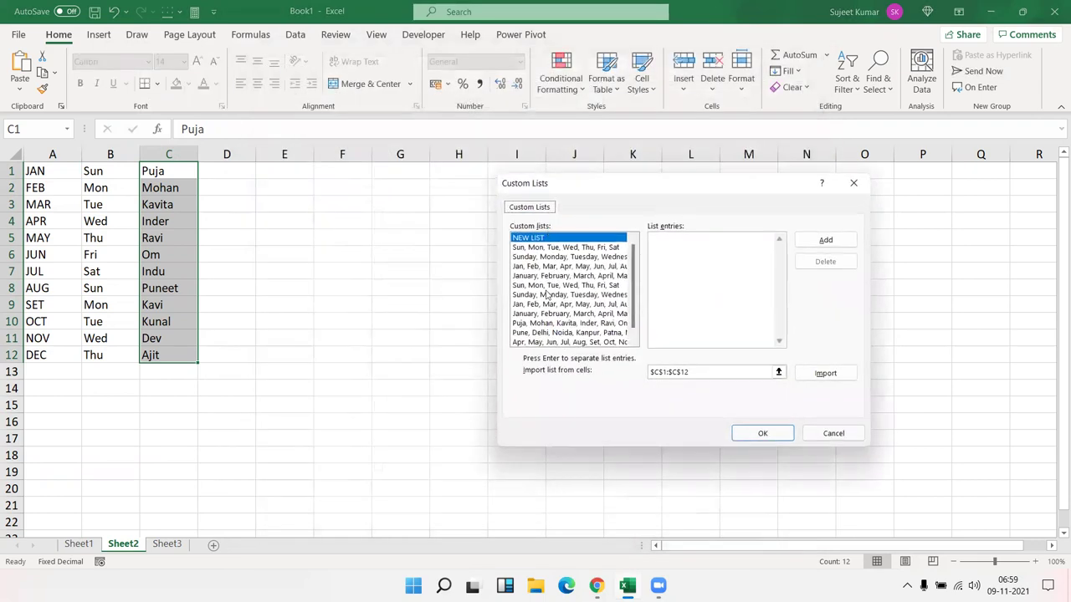
# - Browse the stored custom lists: the Pune city list, Puja names, Apr–Mar and Jan–Dec months
pyautogui.click(542, 334)
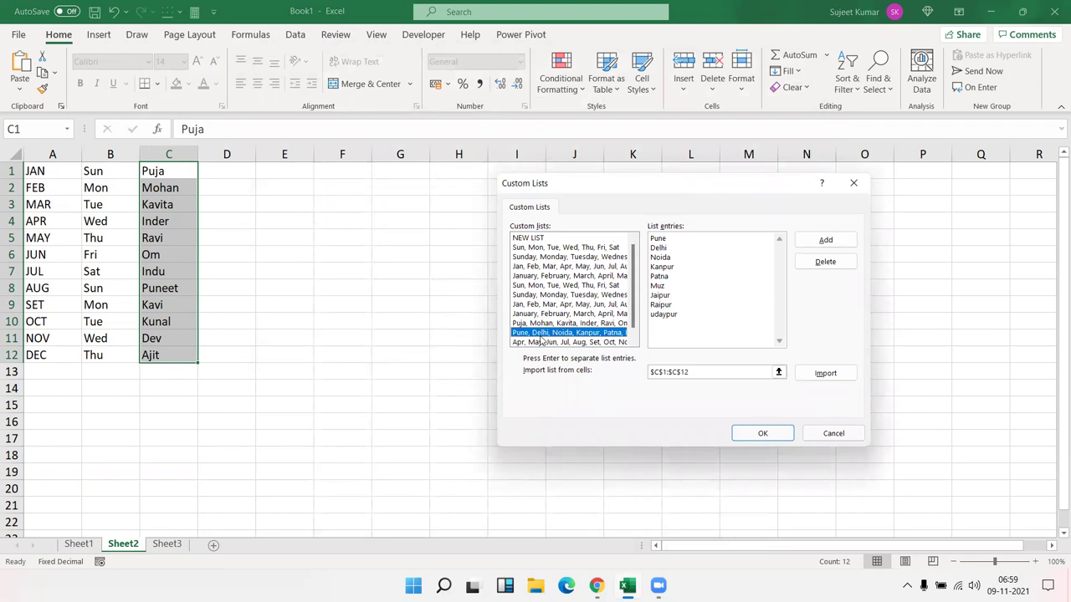
pyautogui.click(543, 326)
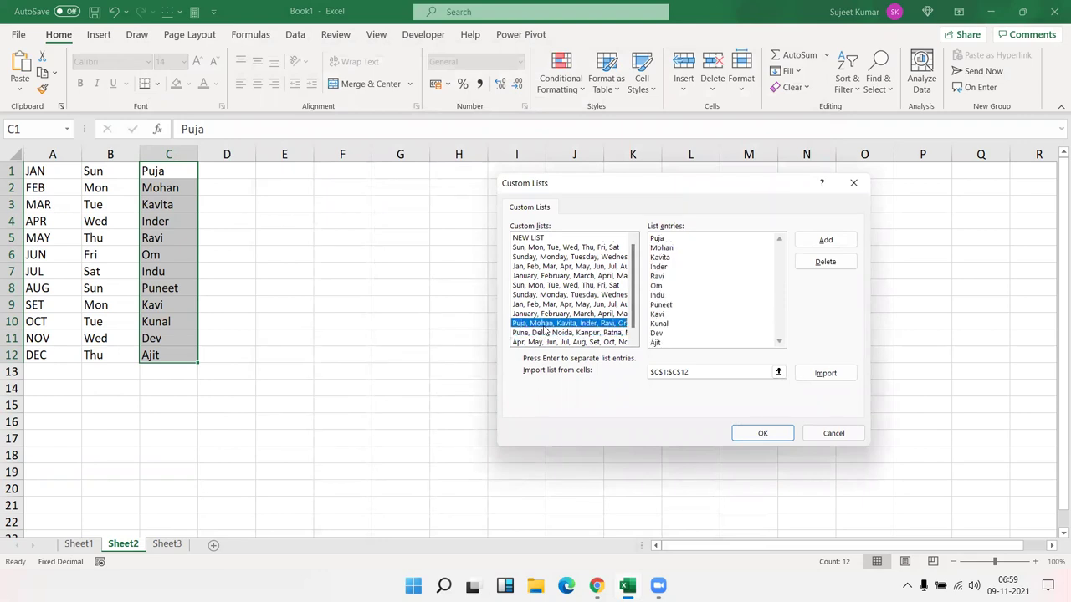
pyautogui.click(542, 333)
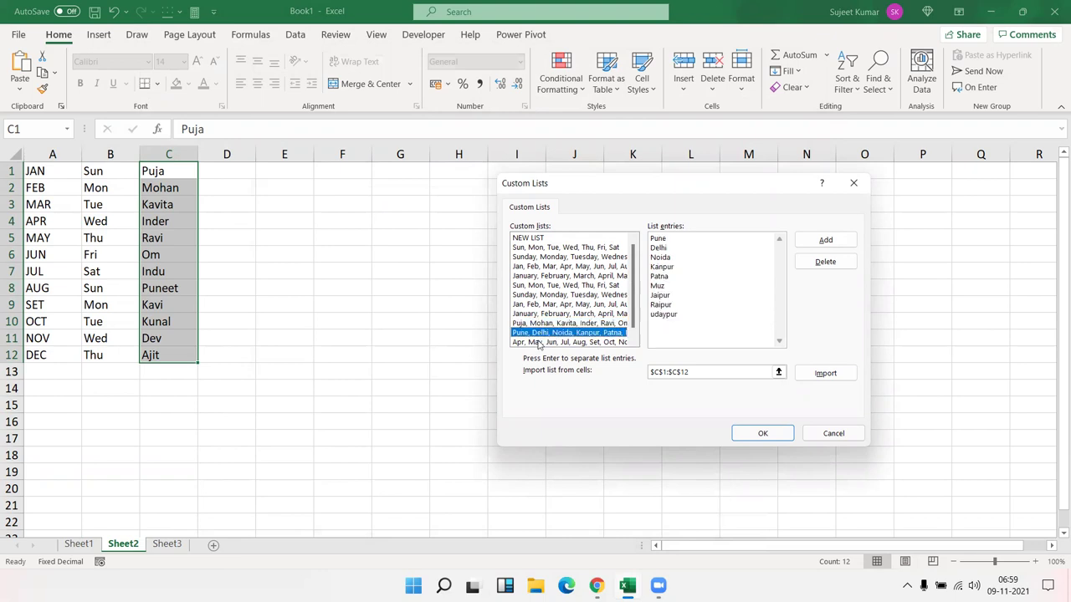
pyautogui.click(540, 343)
pyautogui.click(541, 334)
pyautogui.click(542, 324)
pyautogui.press('Up')
pyautogui.press('Up')
pyautogui.press('Up')
pyautogui.press('Up')
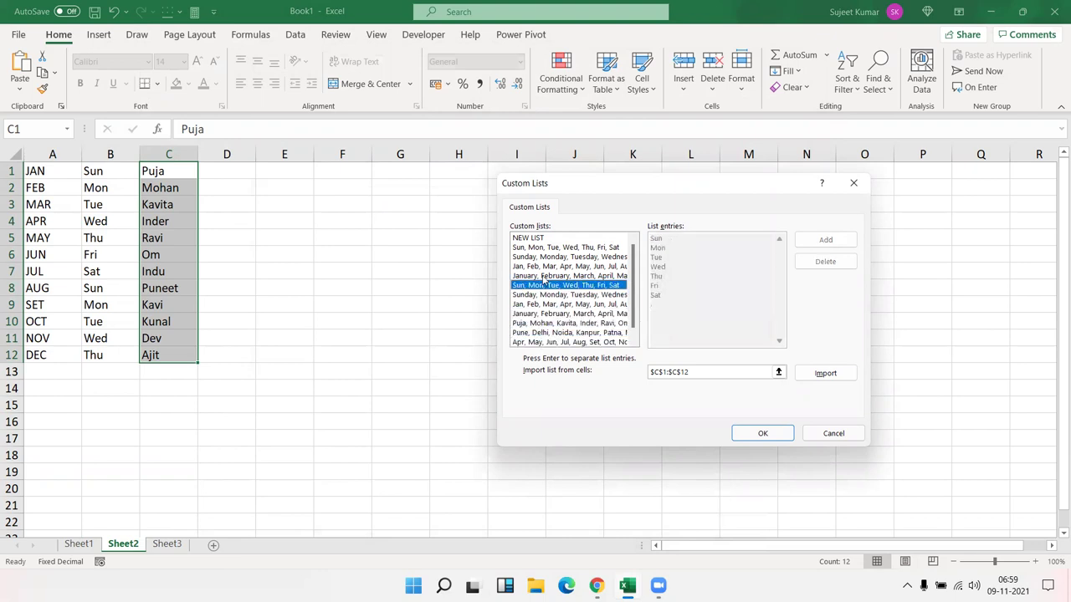
pyautogui.press('Up')
pyautogui.press('Up')
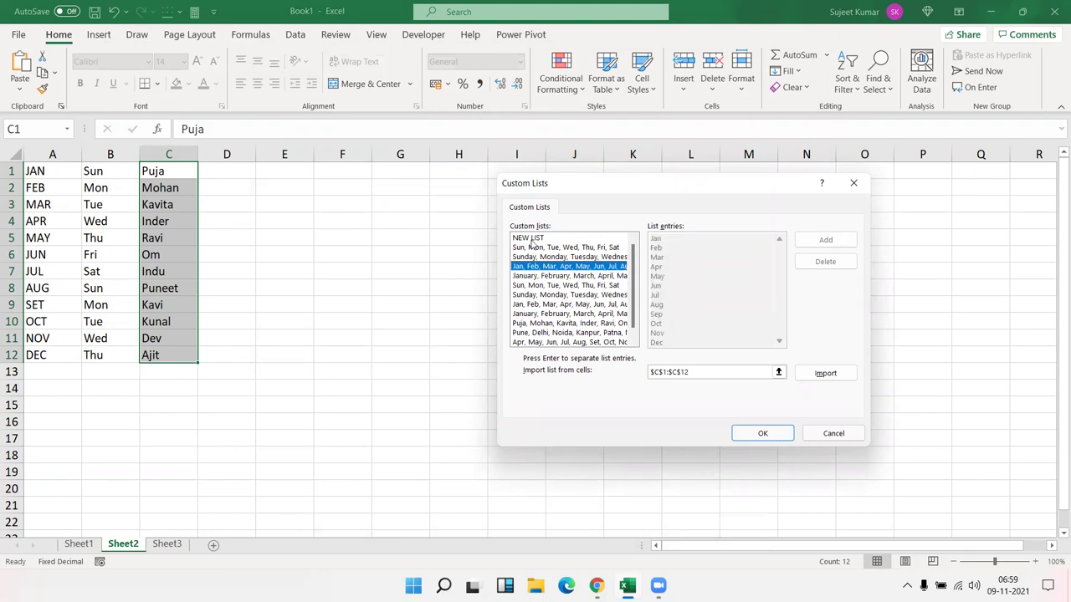
# - Show the Pune city list and select its entries Delhi through udaypur
pyautogui.click(531, 239)
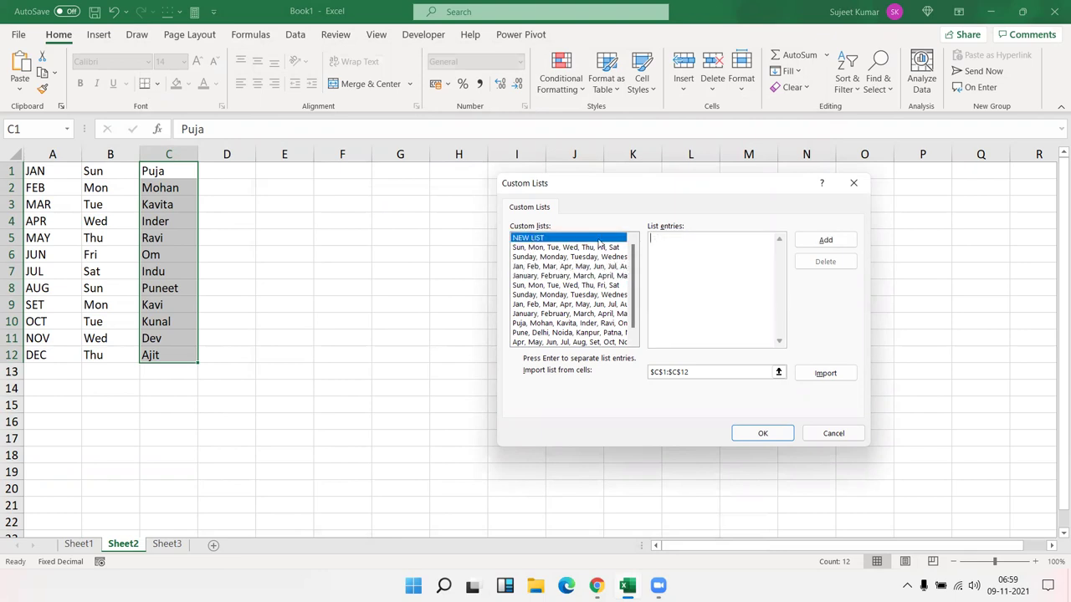
pyautogui.click(609, 335)
pyautogui.click(677, 247)
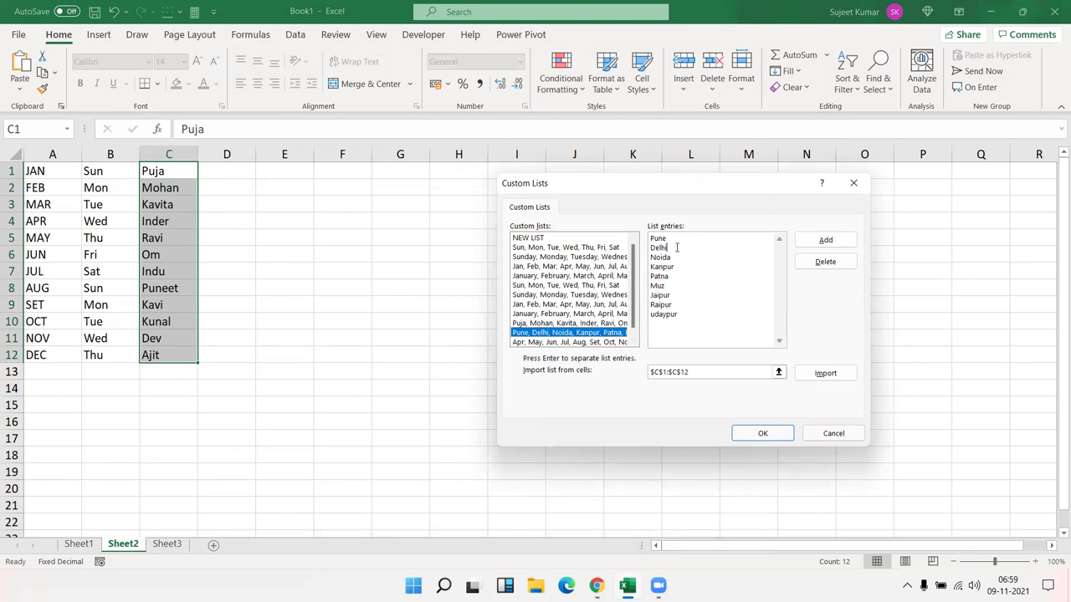
pyautogui.moveTo(677, 241); pyautogui.dragTo(686, 316)
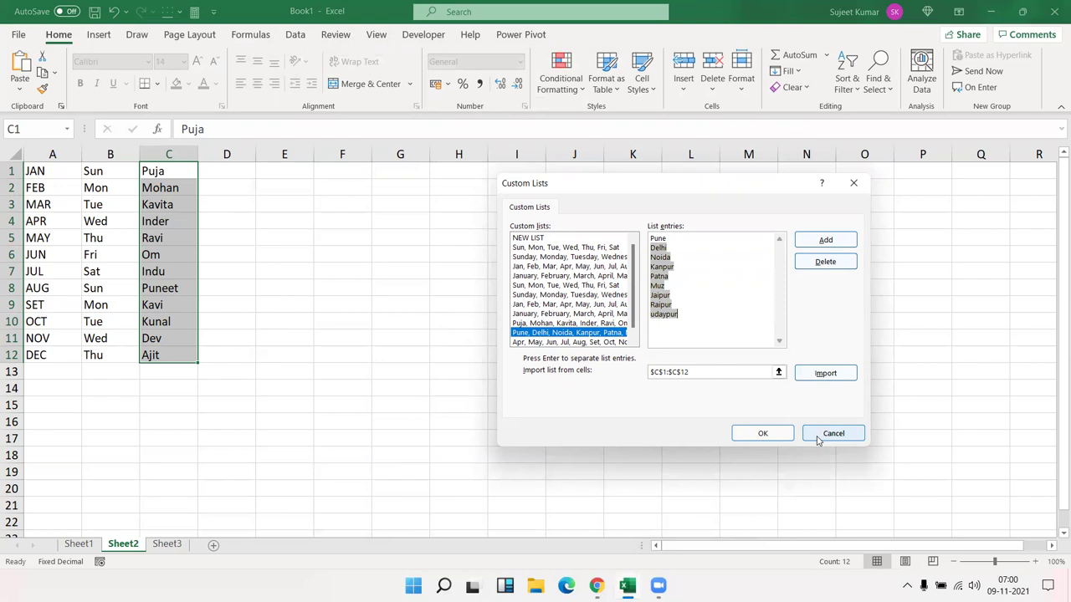
# - Cancel the Custom Lists dialog, glance at Customize Ribbon, and return to Advanced options
pyautogui.click(818, 437)
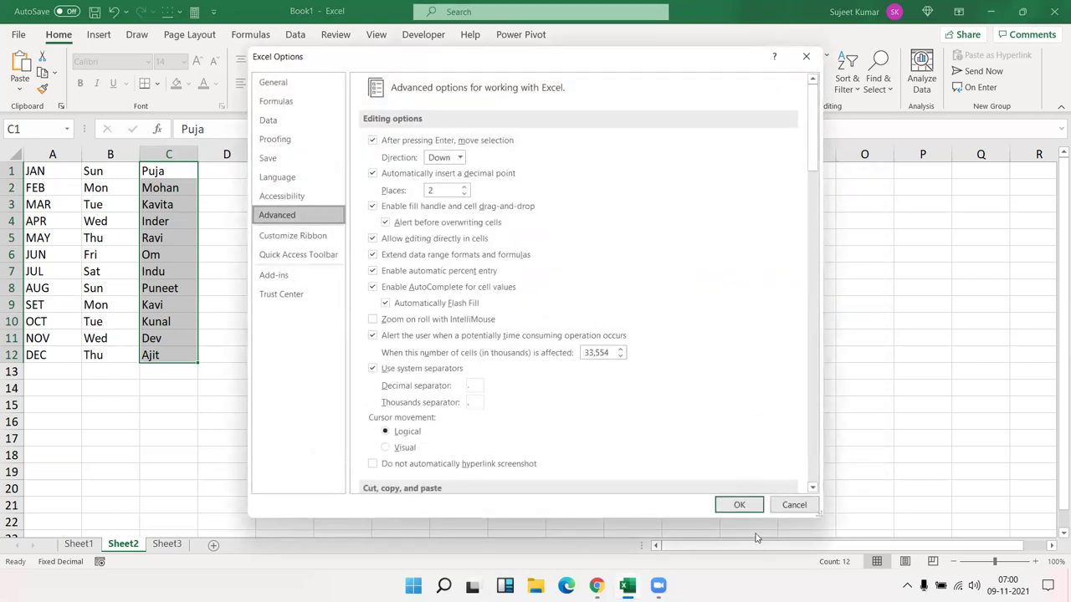
pyautogui.click(301, 237)
pyautogui.click(299, 216)
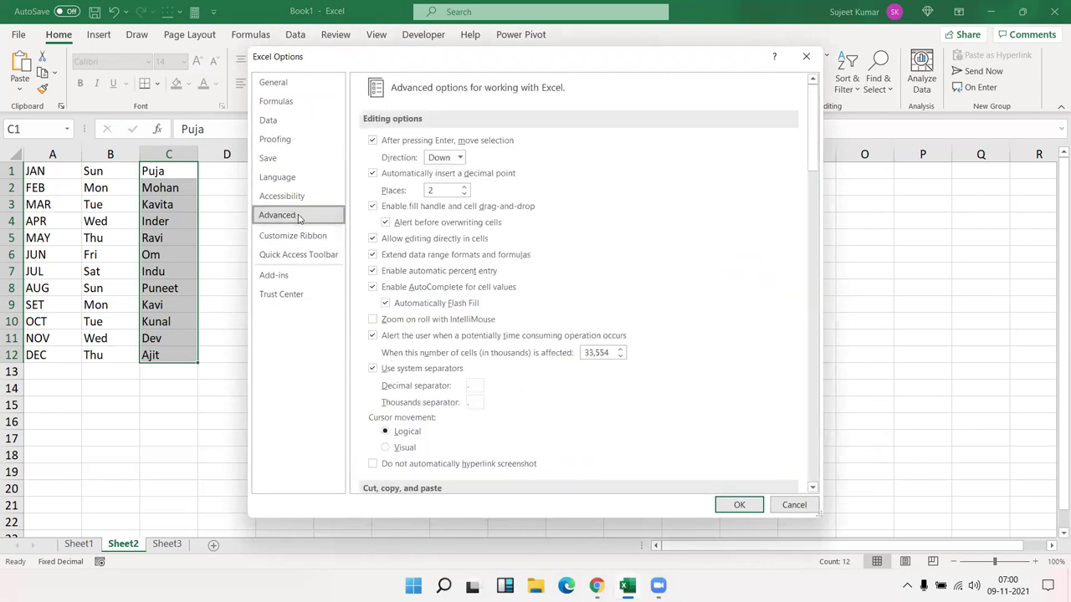
# - Scroll through the Advanced settings, then show the General page (Calibri 14, 3 sheets)
pyautogui.scroll(-5, 468, 352)
pyautogui.scroll(-20, 475, 393)
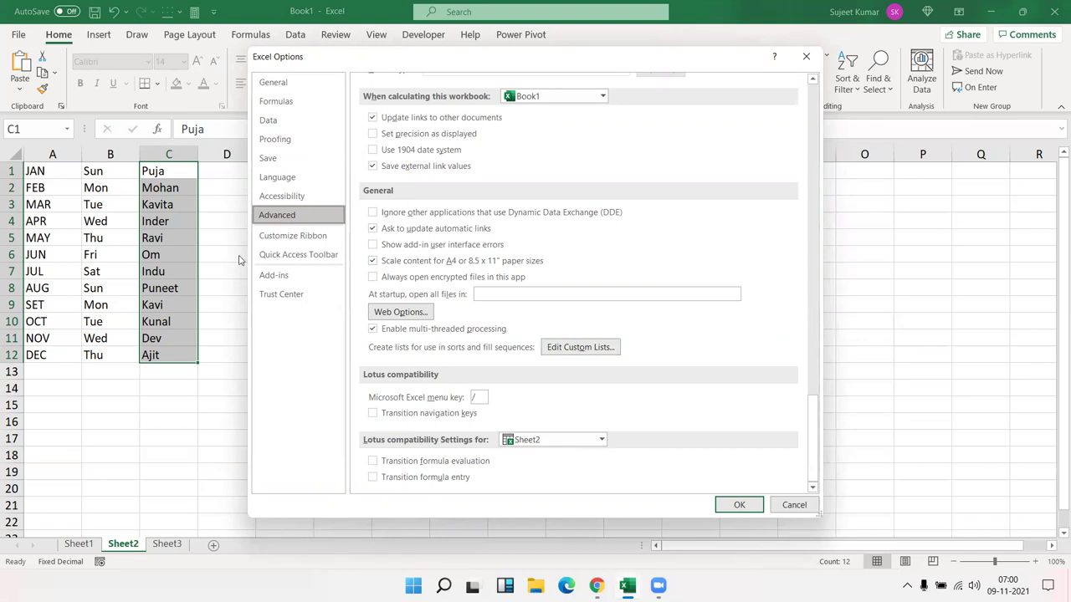
pyautogui.scroll(3, 517, 241)
pyautogui.scroll(3, 517, 242)
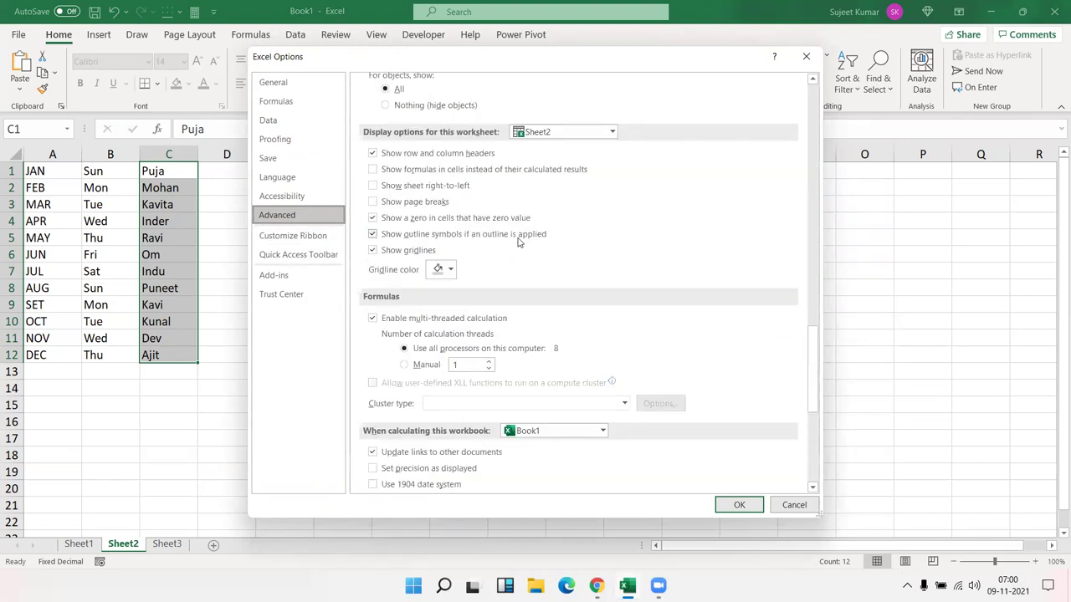
pyautogui.scroll(6, 514, 241)
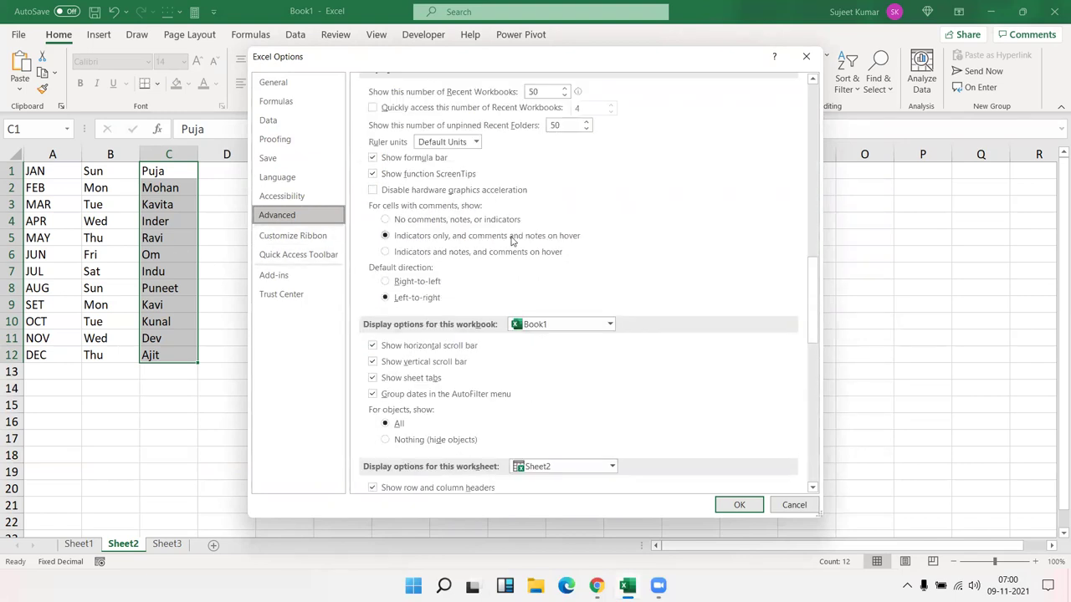
pyautogui.scroll(3, 513, 242)
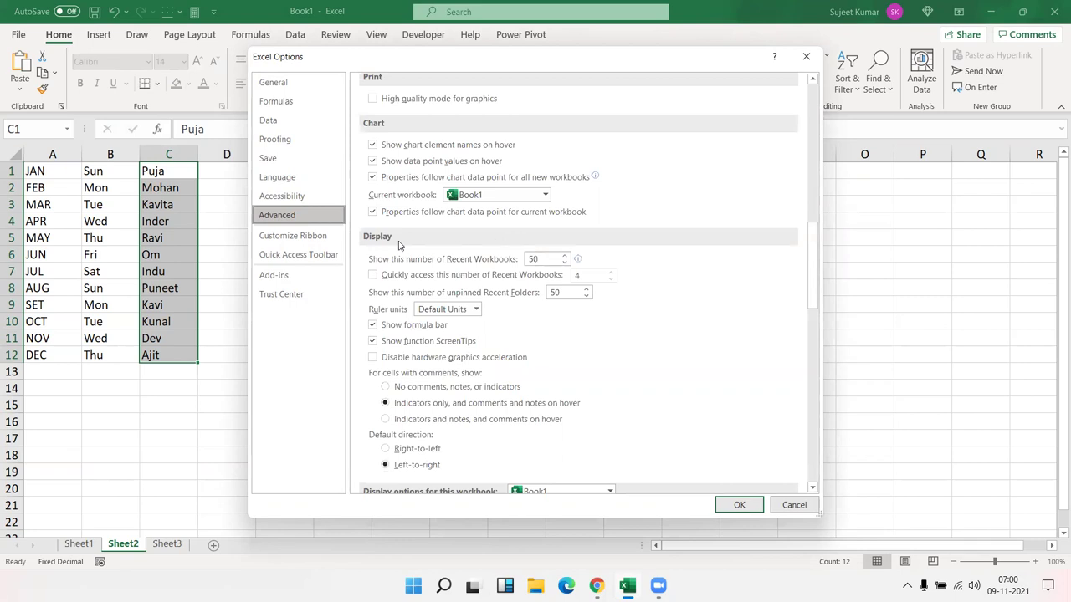
pyautogui.moveTo(457, 260)
pyautogui.scroll(5, 395, 365)
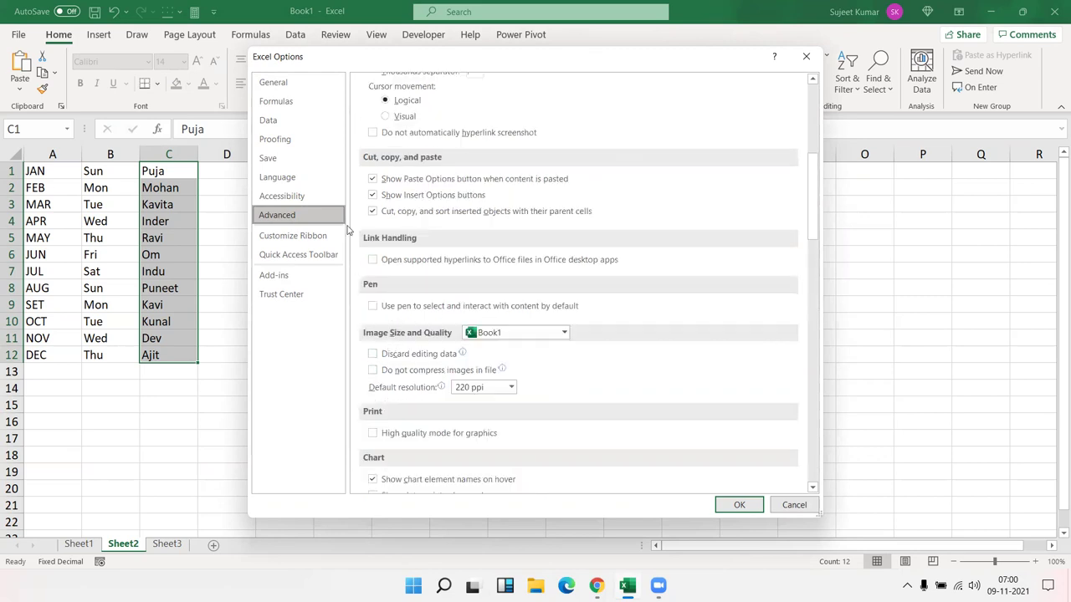
pyautogui.click(284, 84)
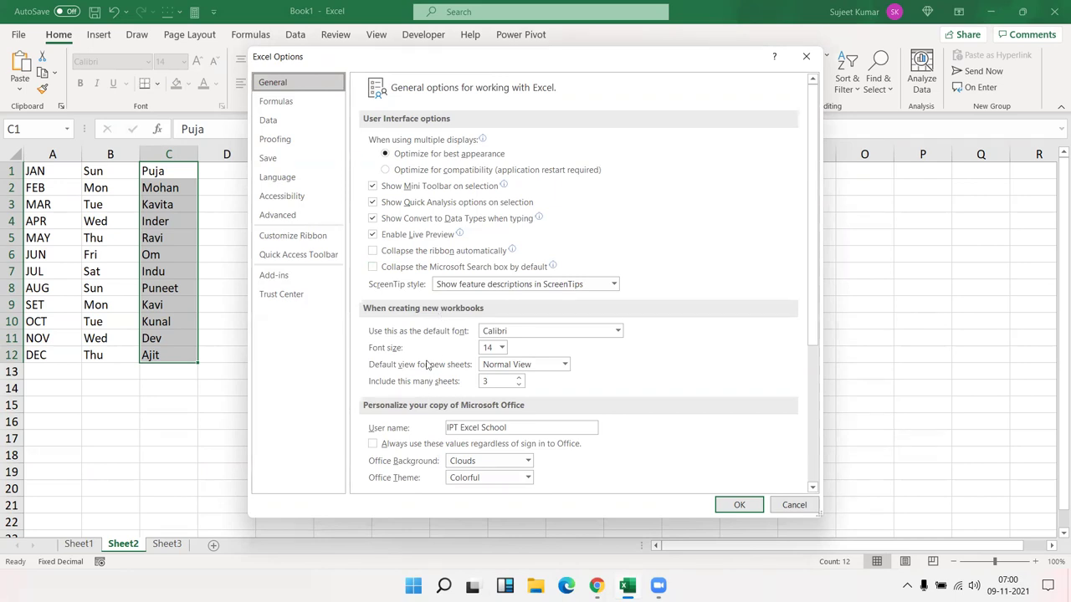
pyautogui.scroll(-4, 425, 356)
pyautogui.scroll(4, 423, 350)
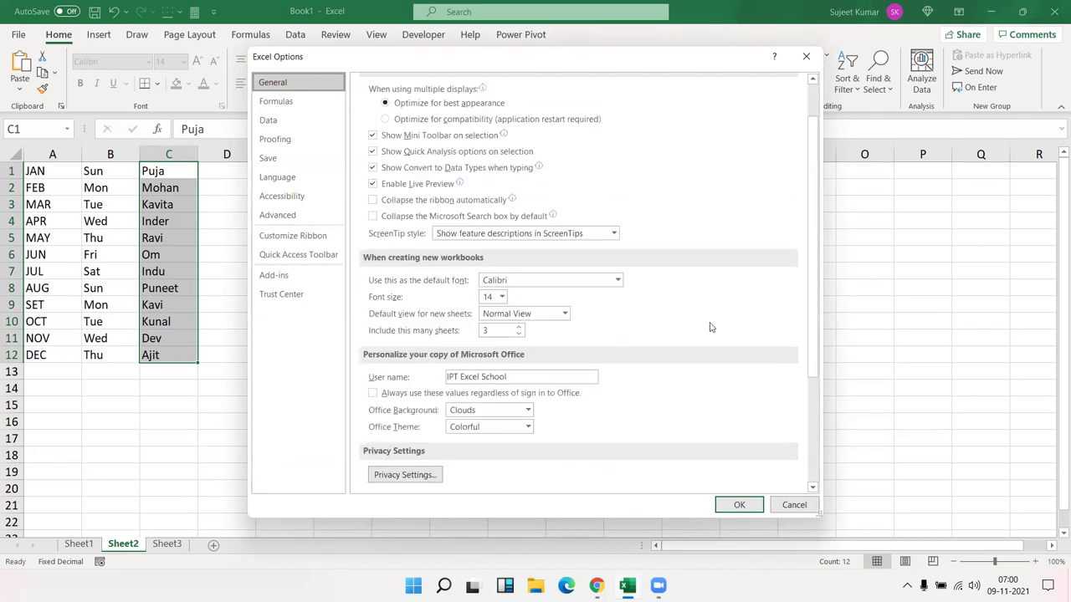
pyautogui.scroll(-2, 811, 359)
pyautogui.moveTo(811, 360); pyautogui.dragTo(801, 423)
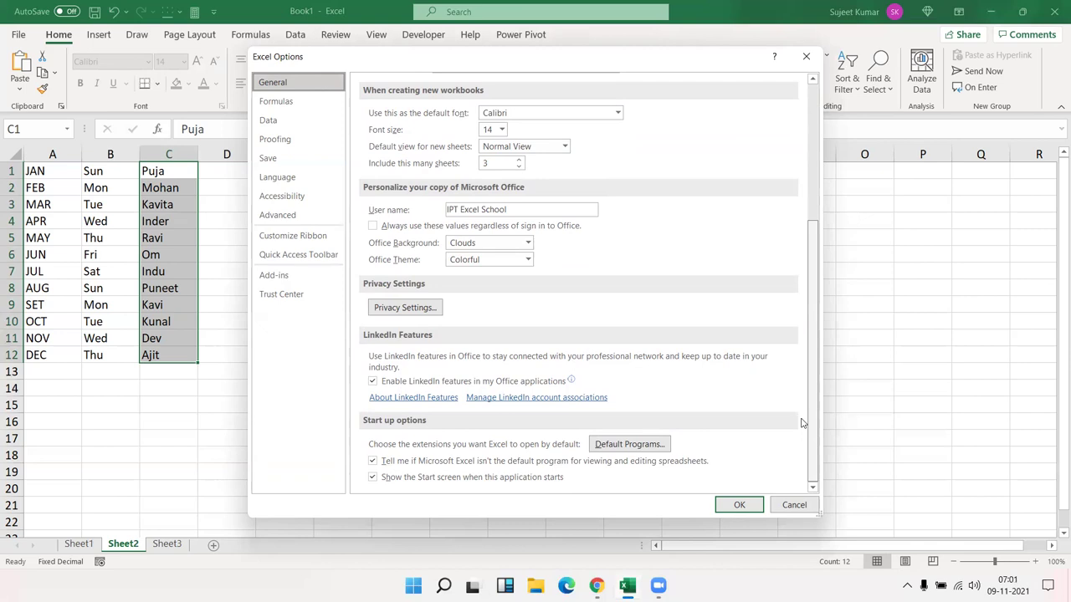
pyautogui.moveTo(808, 401); pyautogui.dragTo(811, 294)
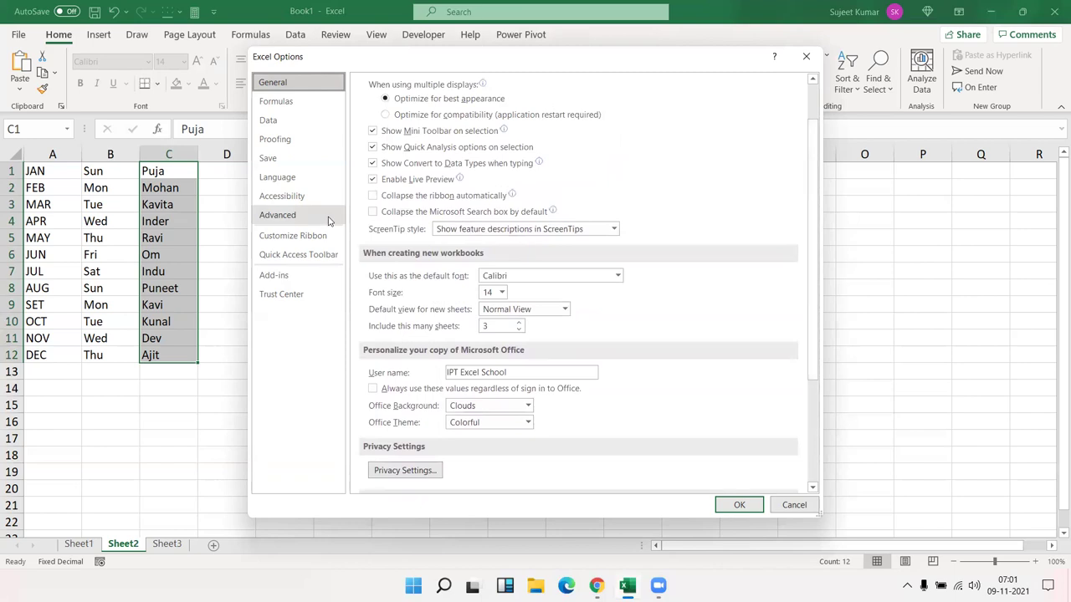
pyautogui.click(328, 219)
pyautogui.moveTo(813, 209); pyautogui.dragTo(814, 138)
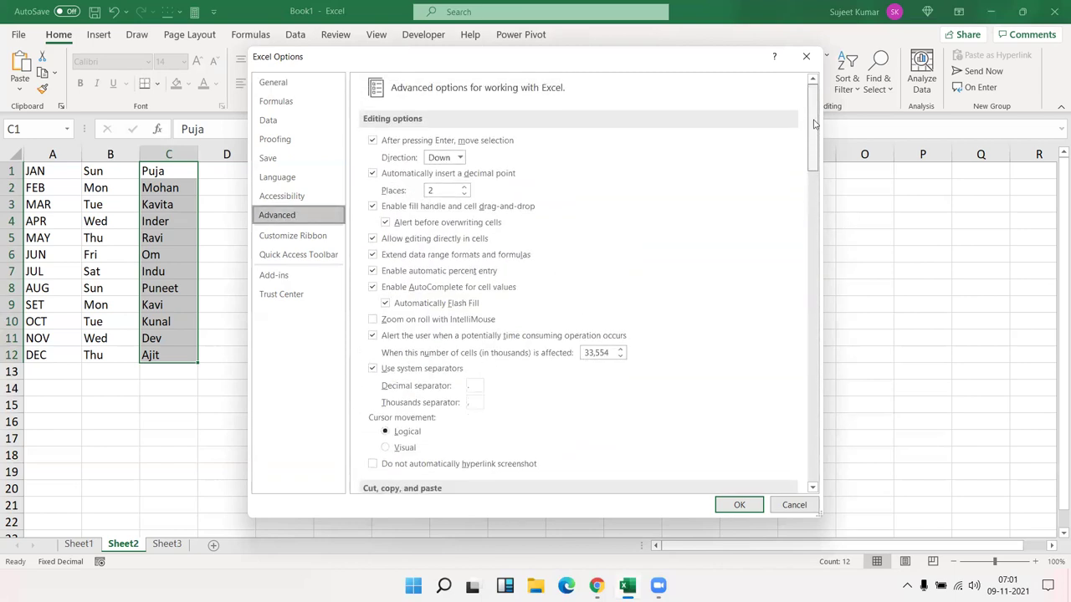
pyautogui.moveTo(814, 138)
pyautogui.mouseDown()
pyautogui.moveTo(789, 250)
pyautogui.moveTo(795, 232)
pyautogui.mouseUp()
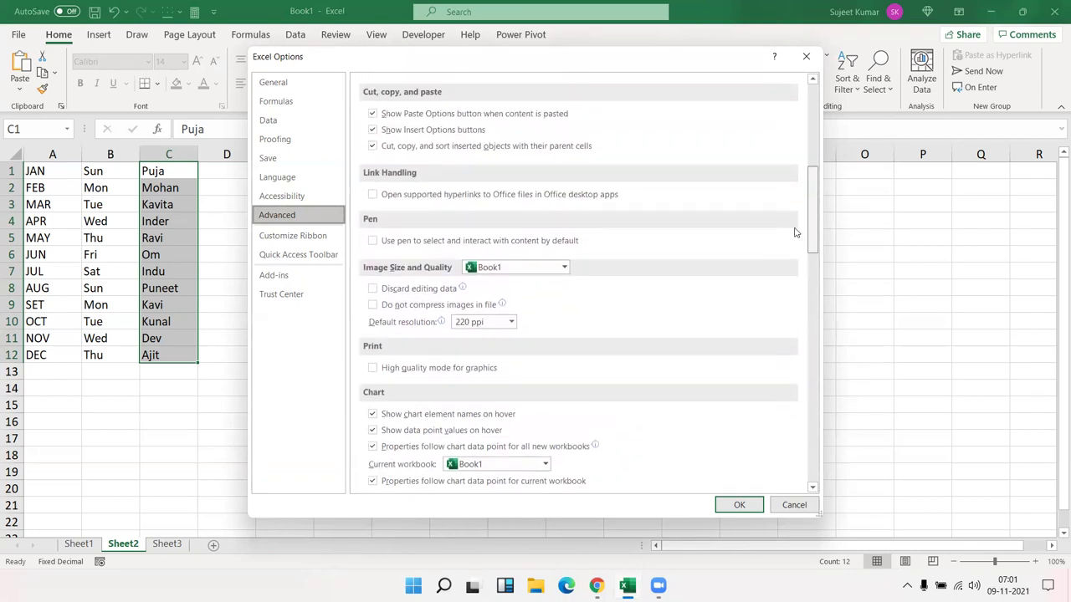
pyautogui.moveTo(795, 234); pyautogui.dragTo(784, 297)
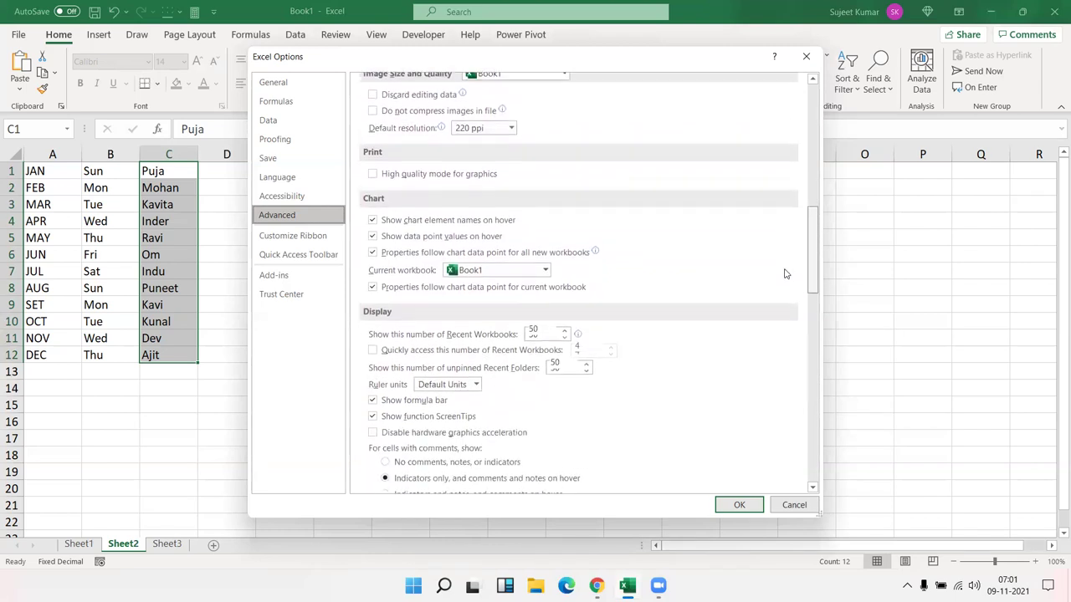
pyautogui.scroll(-1, 785, 297)
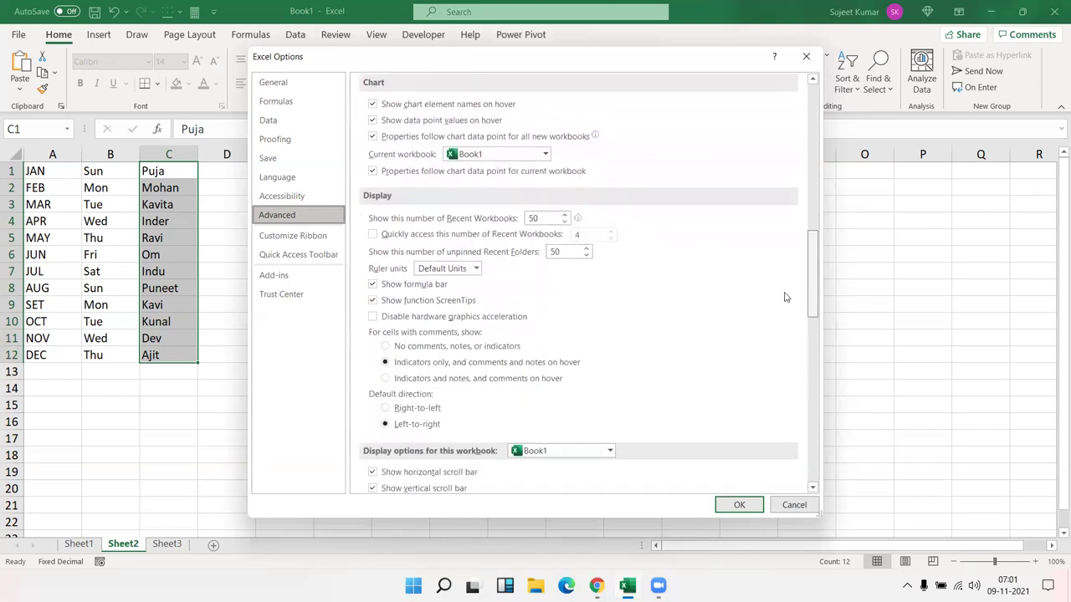
pyautogui.scroll(-3, 785, 297)
pyautogui.moveTo(783, 307); pyautogui.dragTo(775, 414)
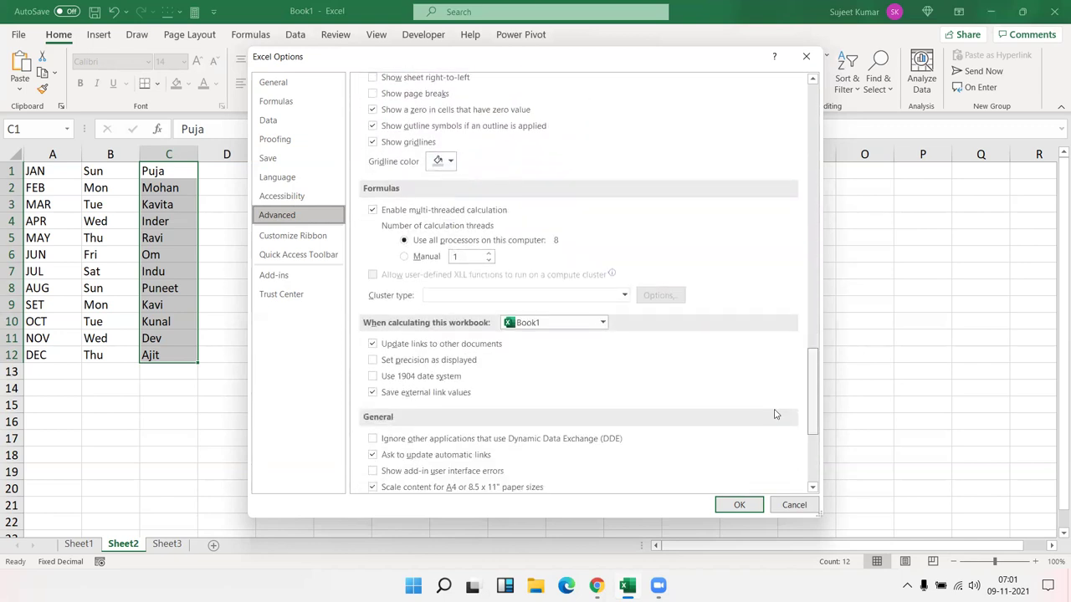
pyautogui.scroll(-3, 774, 415)
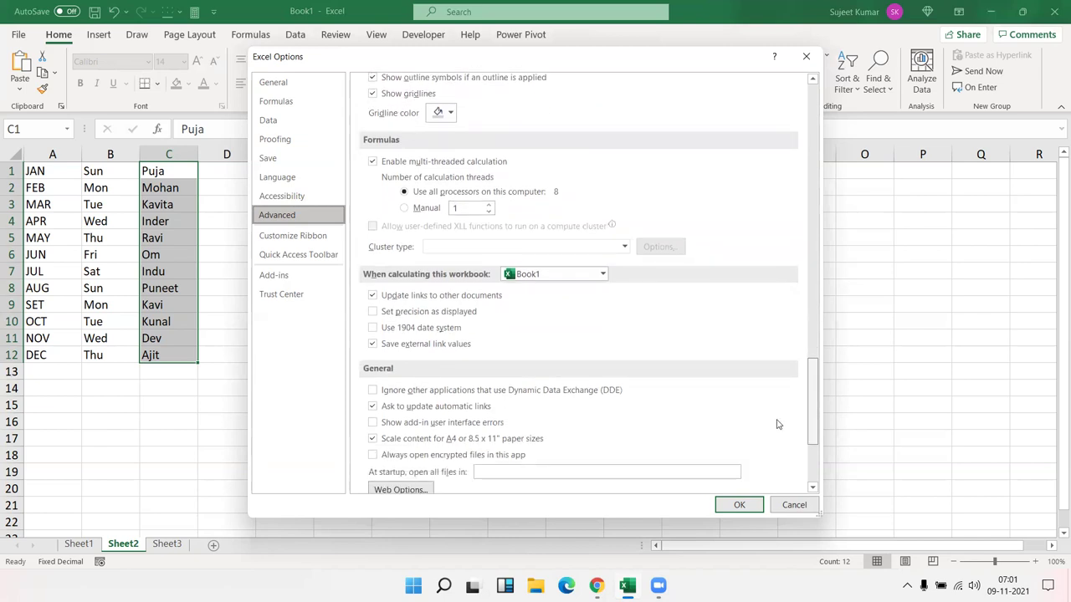
pyautogui.scroll(-2, 777, 424)
pyautogui.scroll(-3, 773, 444)
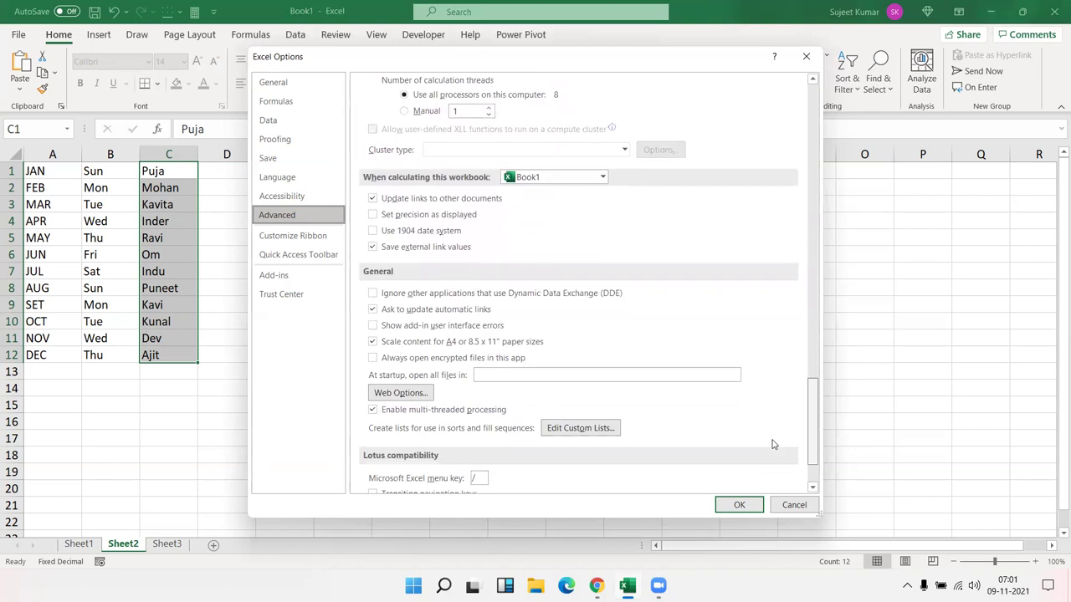
pyautogui.scroll(-3, 774, 456)
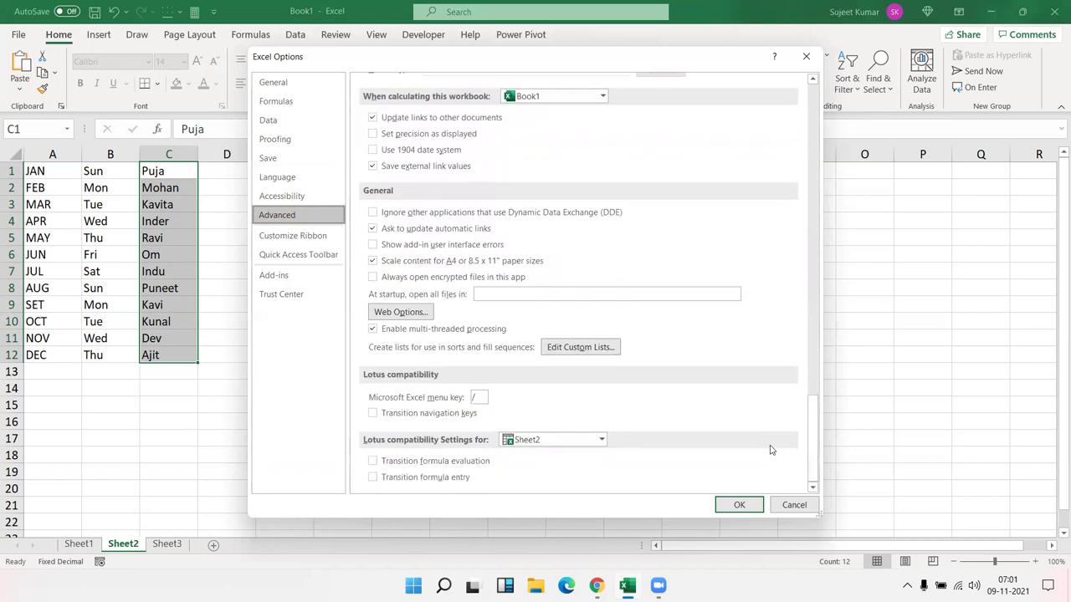
# - Uncheck the Draw tab under Main Tabs in Customize Ribbon and confirm with OK
pyautogui.click(272, 239)
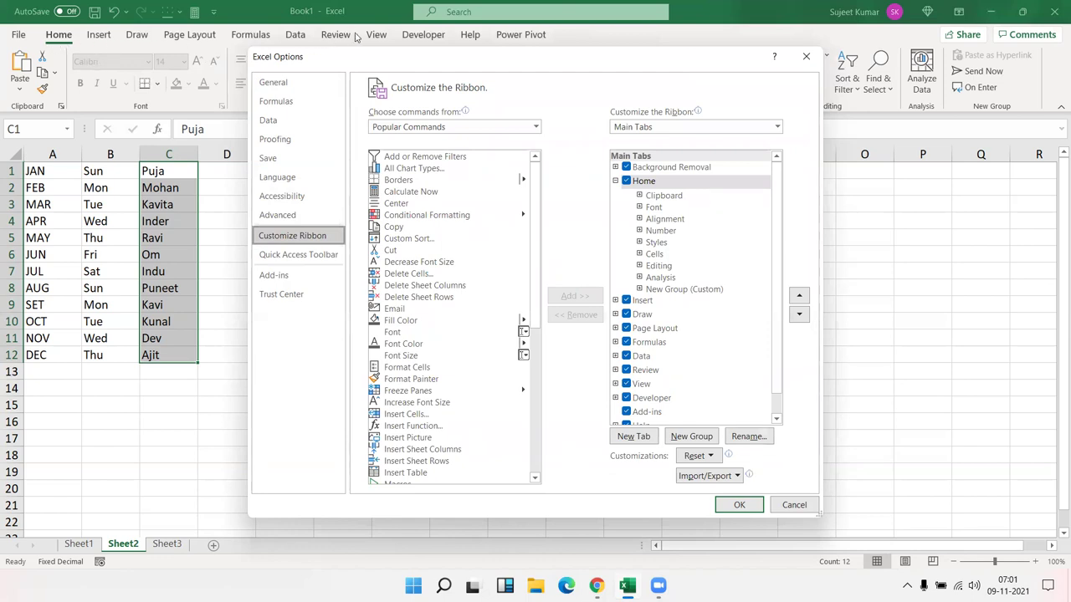
pyautogui.click(615, 181)
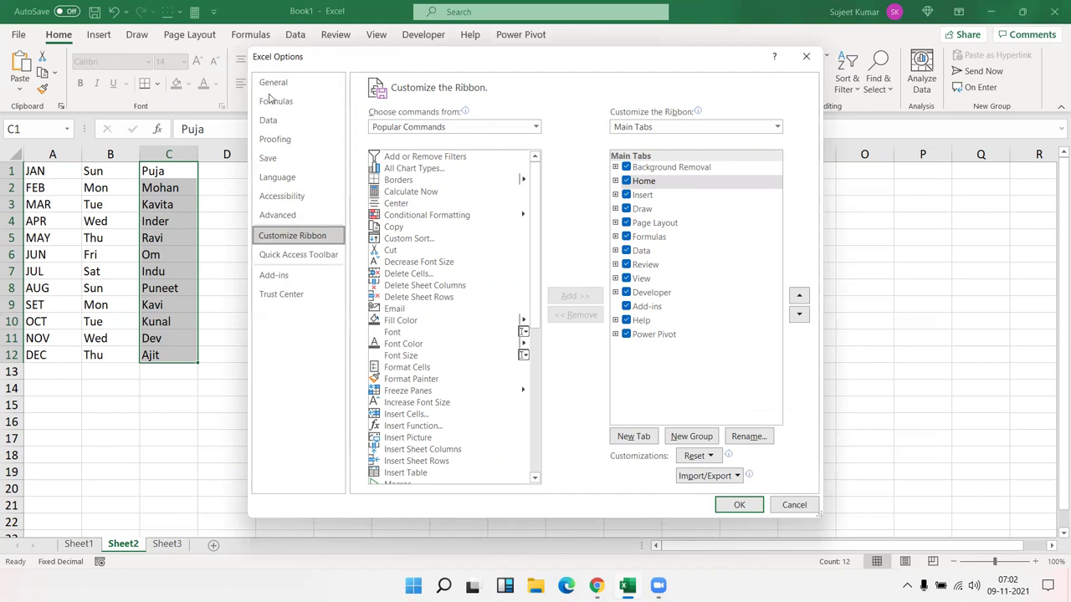
pyautogui.click(626, 210)
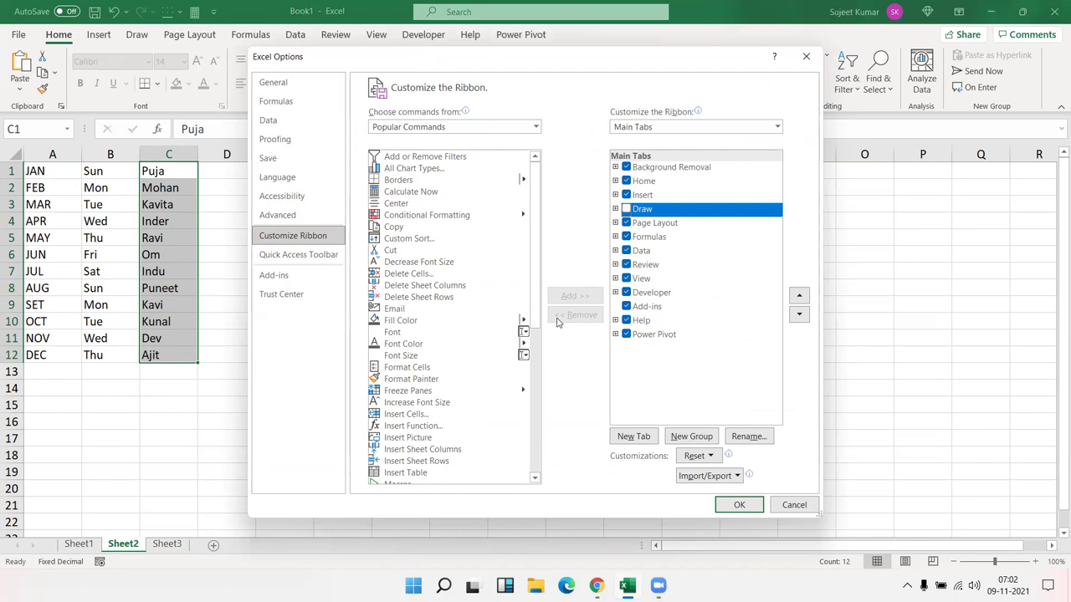
pyautogui.click(739, 504)
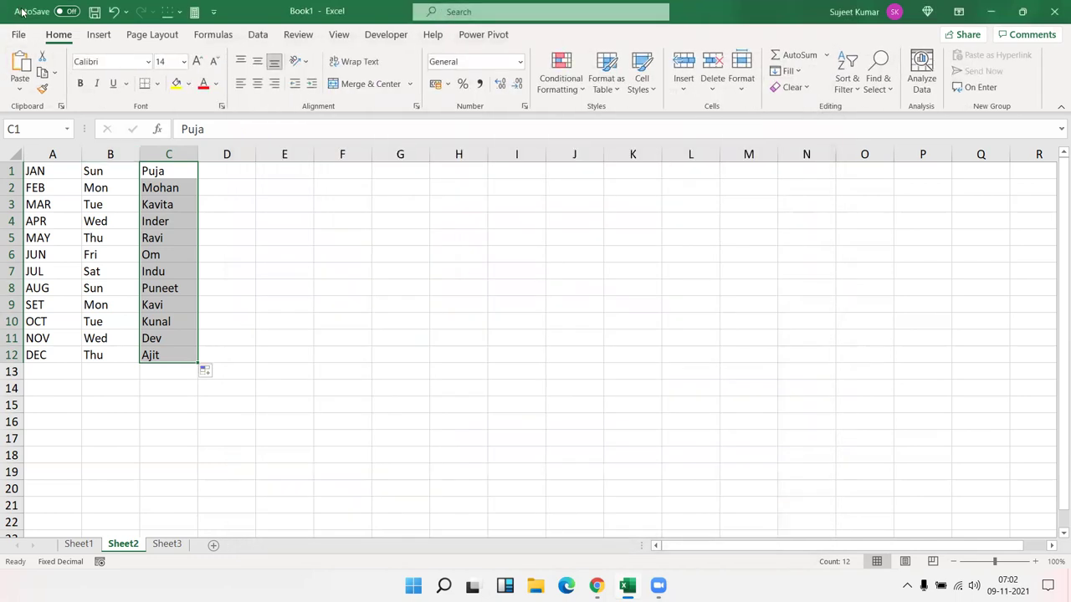
# - Reopen Excel Options from File on the Customize Ribbon page
pyautogui.click(18, 34)
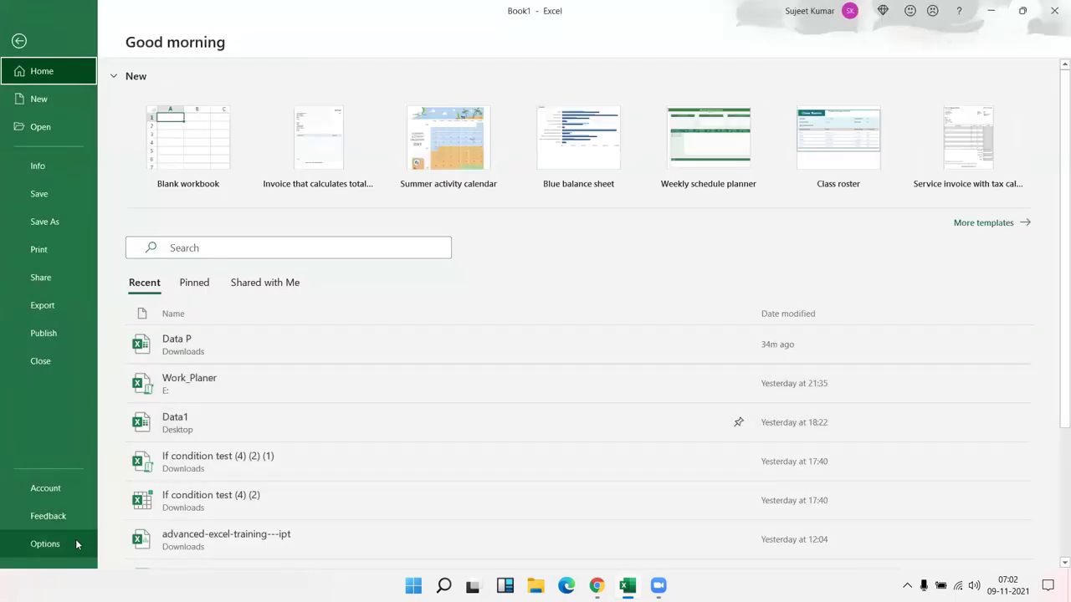
pyautogui.click(71, 541)
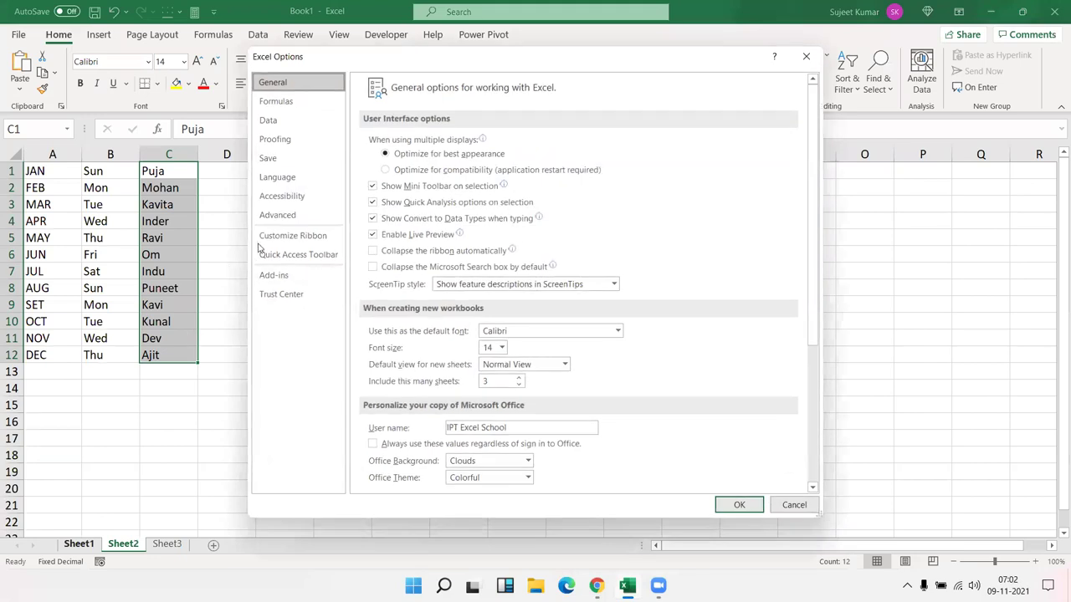
pyautogui.click(283, 240)
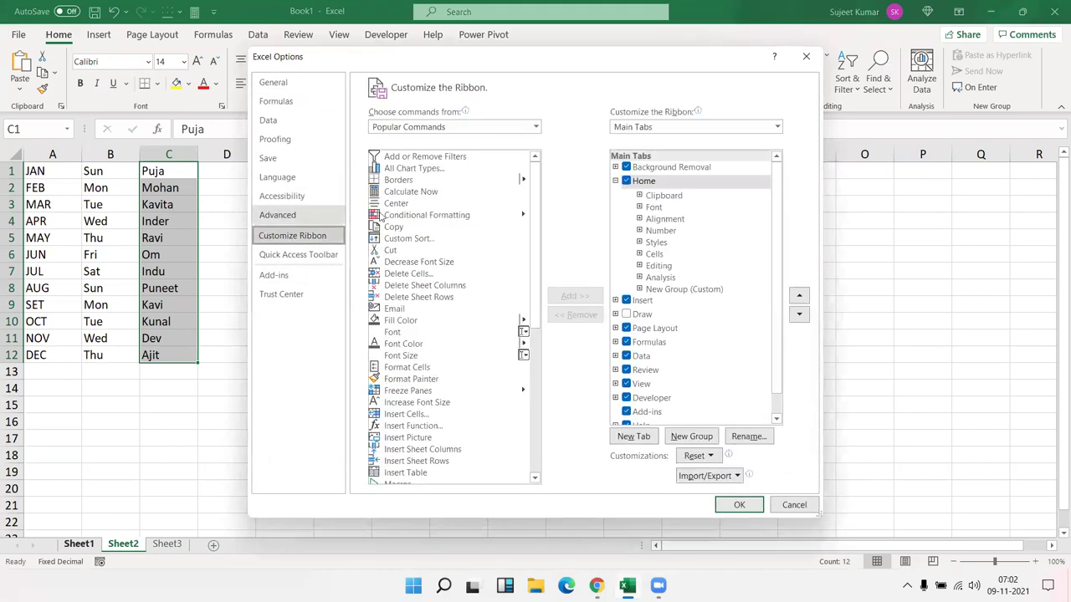
# - List Commands Not in the Ribbon, select Arrow: Right, and try adding it to Home
pyautogui.click(445, 127)
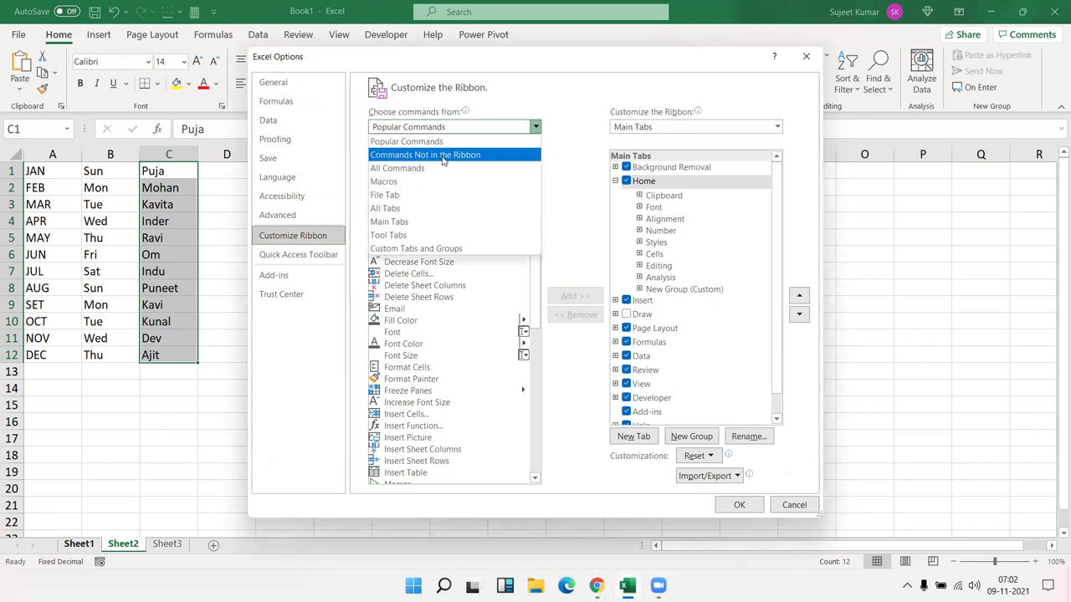
pyautogui.click(442, 157)
pyautogui.moveTo(536, 180)
pyautogui.mouseDown()
pyautogui.moveTo(559, 335)
pyautogui.moveTo(540, 486)
pyautogui.mouseUp()
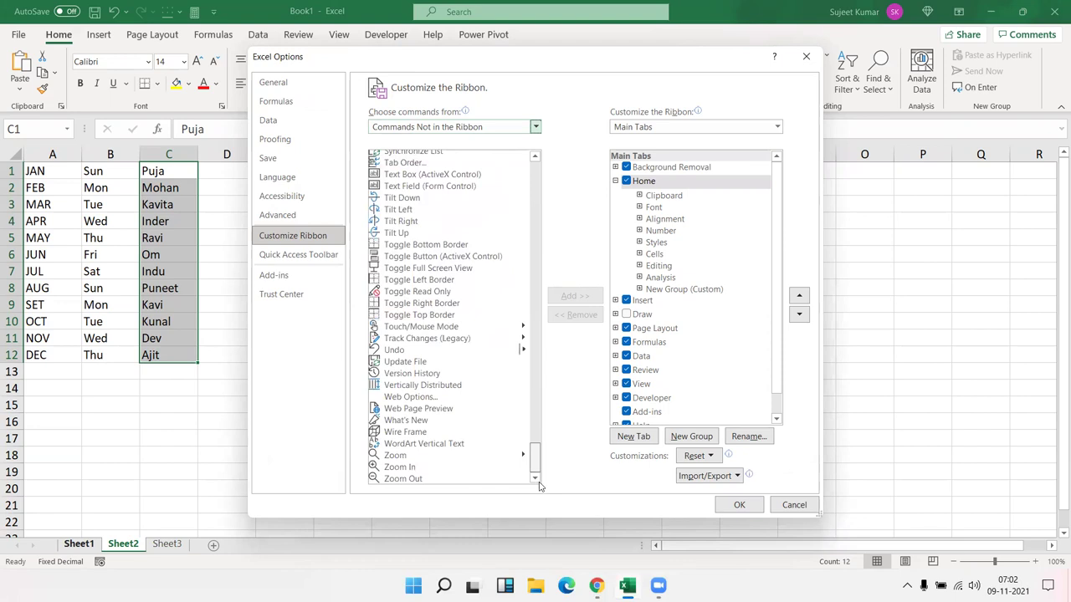
pyautogui.scroll(4, 540, 447)
pyautogui.scroll(3, 509, 368)
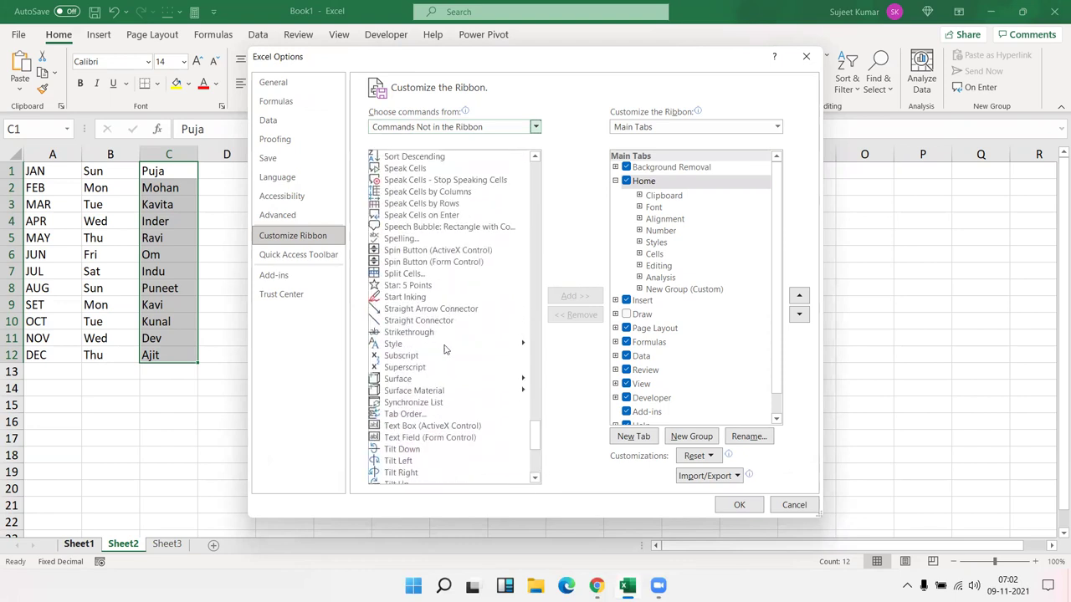
pyautogui.moveTo(535, 428); pyautogui.dragTo(535, 167)
pyautogui.click(386, 274)
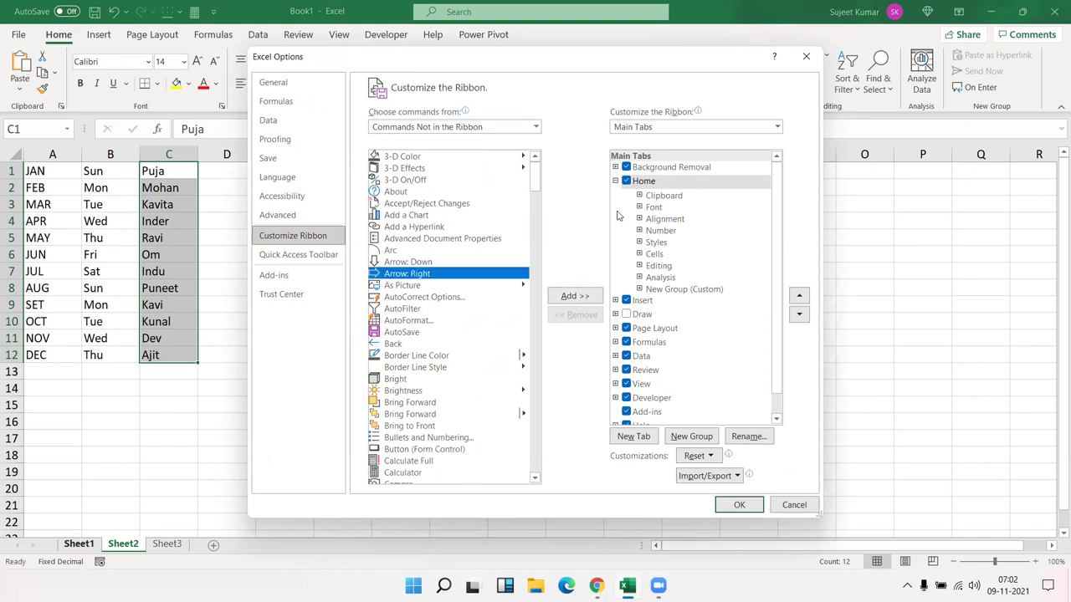
pyautogui.click(586, 298)
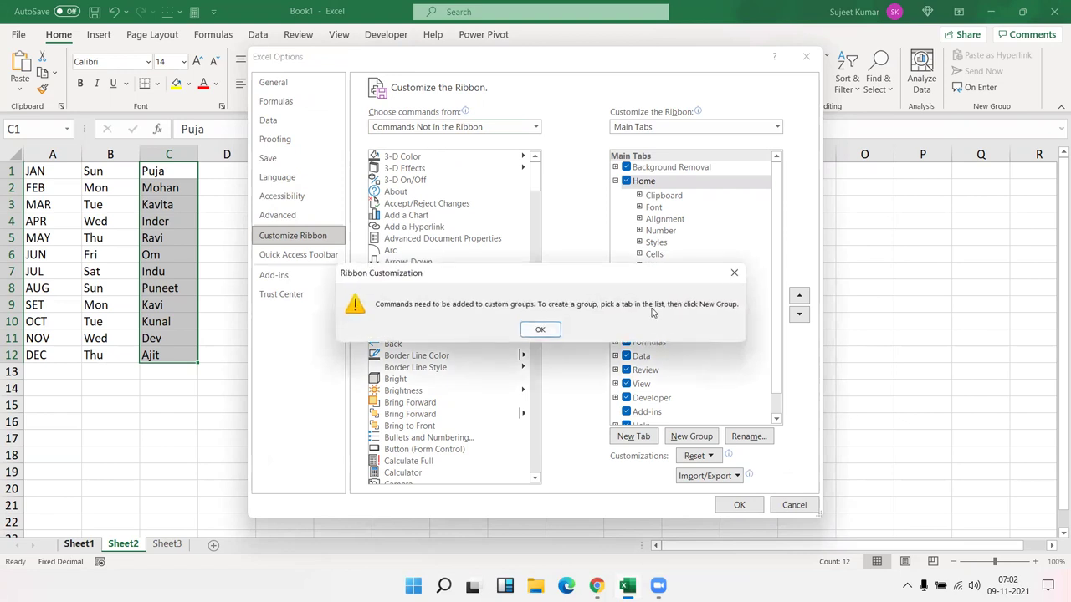
# - Dismiss the warning and add AutoFormat to the Home tab's custom New Group
pyautogui.click(540, 331)
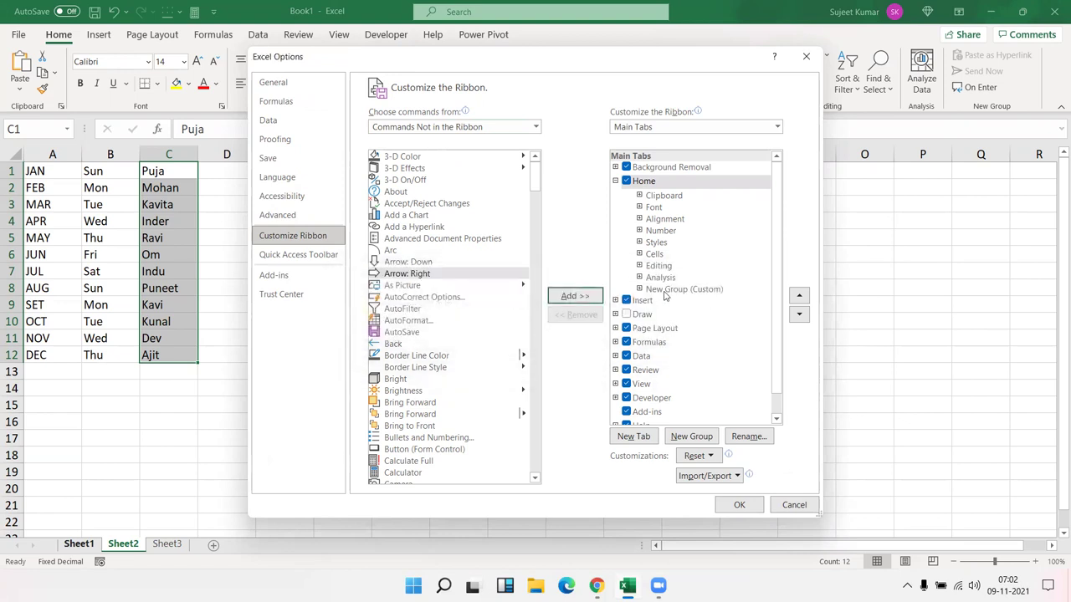
pyautogui.click(665, 291)
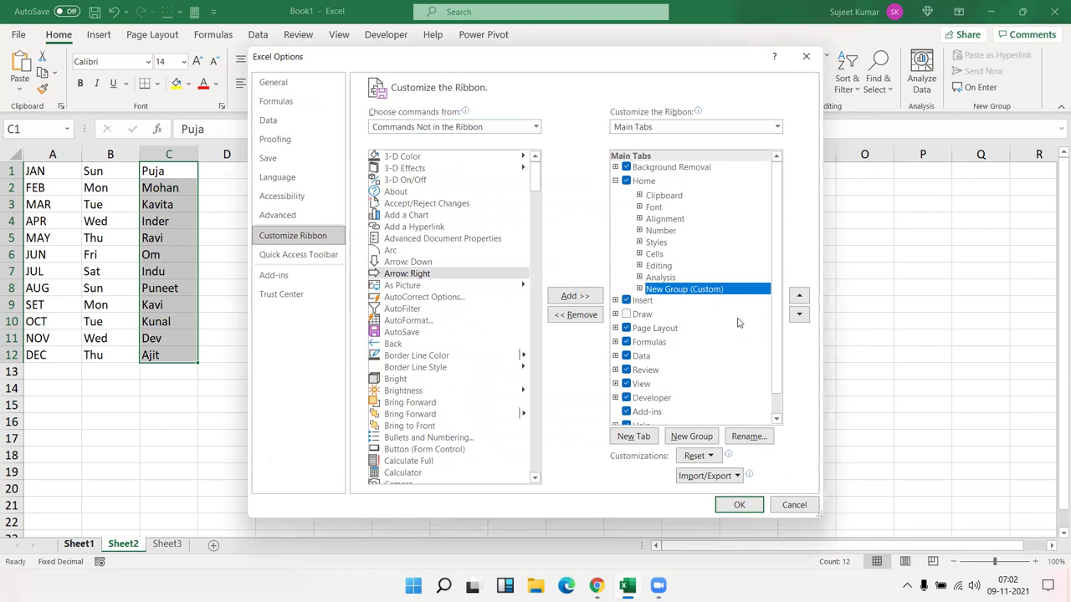
pyautogui.click(755, 443)
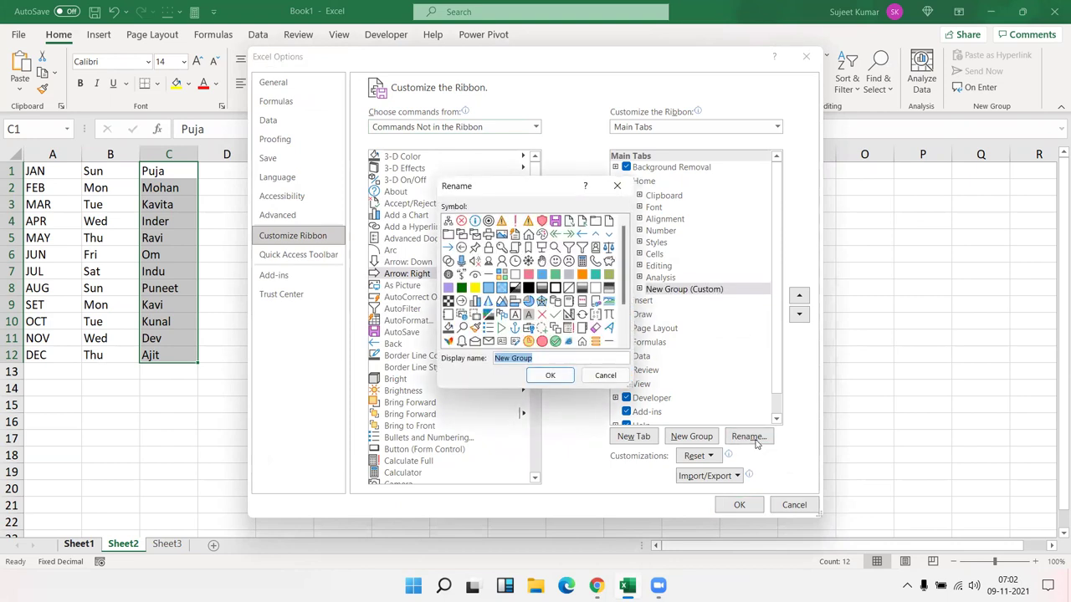
pyautogui.click(599, 383)
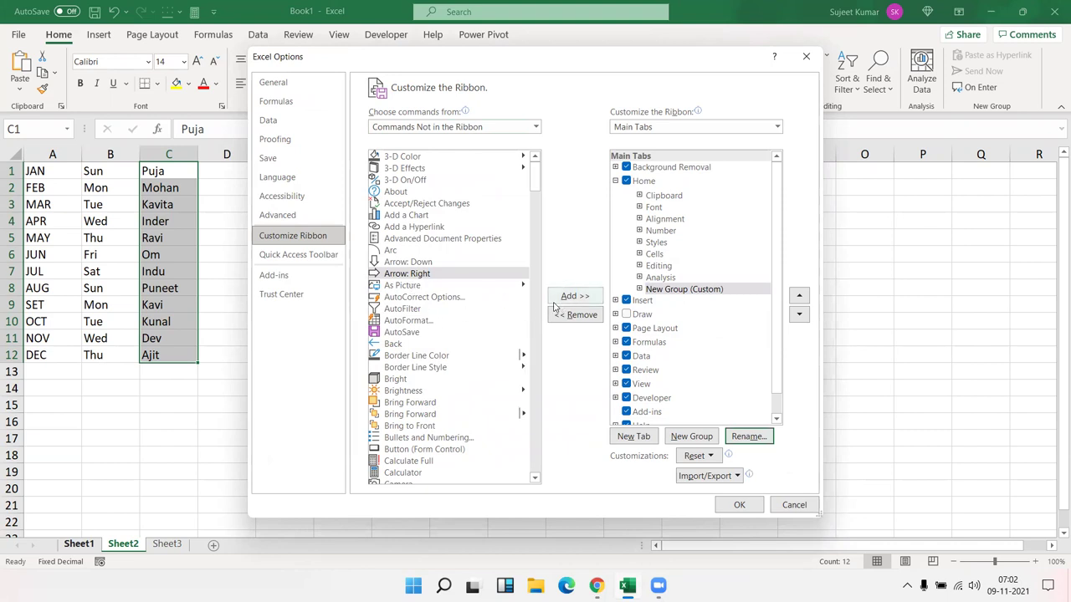
pyautogui.click(442, 322)
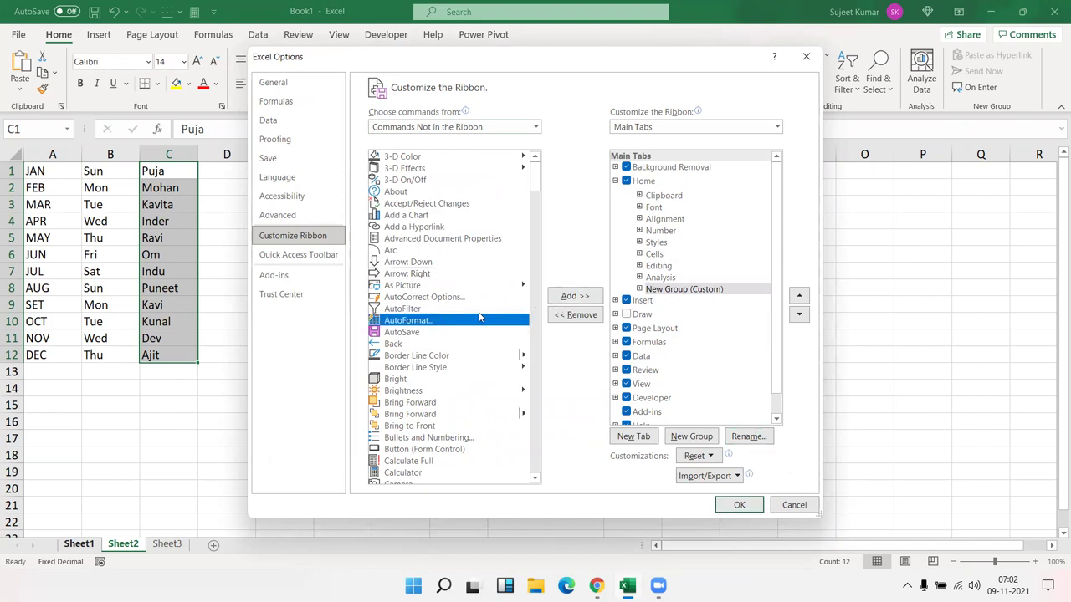
pyautogui.click(564, 297)
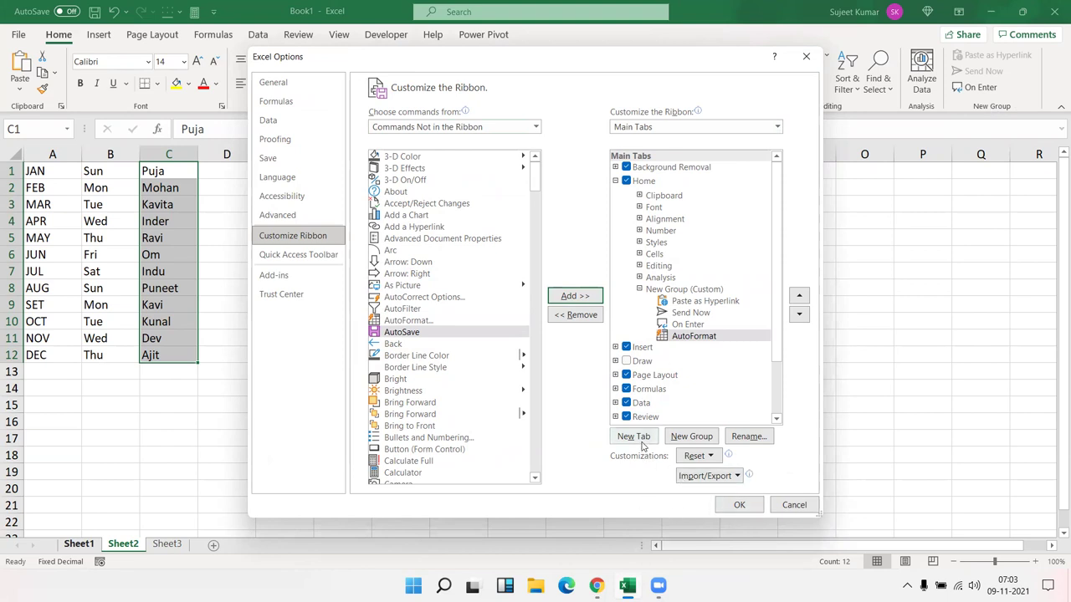
pyautogui.click(615, 181)
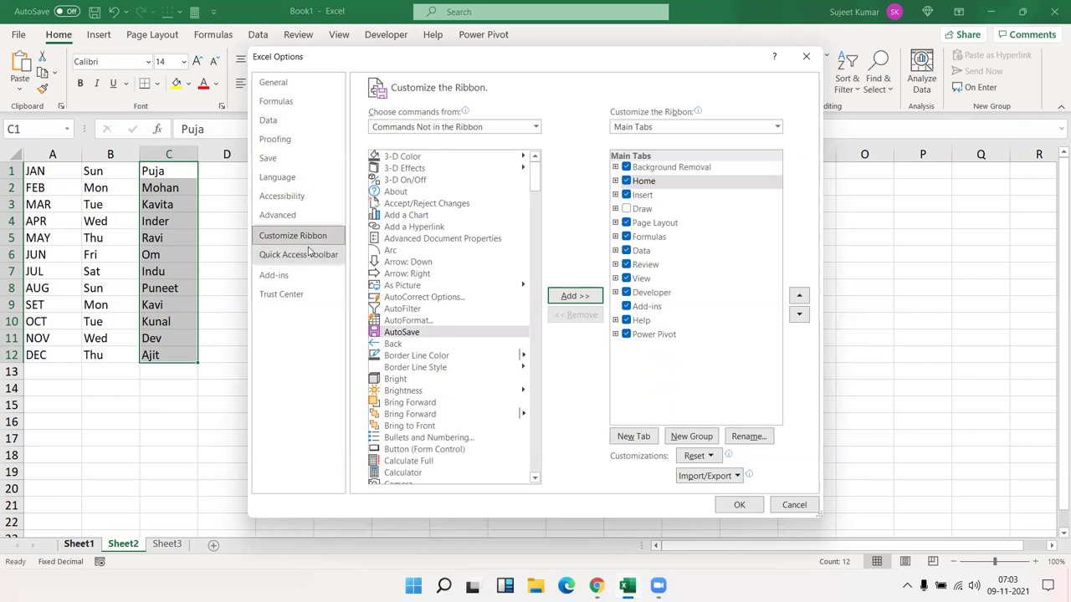
# - Show the Quick Access Toolbar page and select Calculator in the toolbar's command list
pyautogui.click(306, 255)
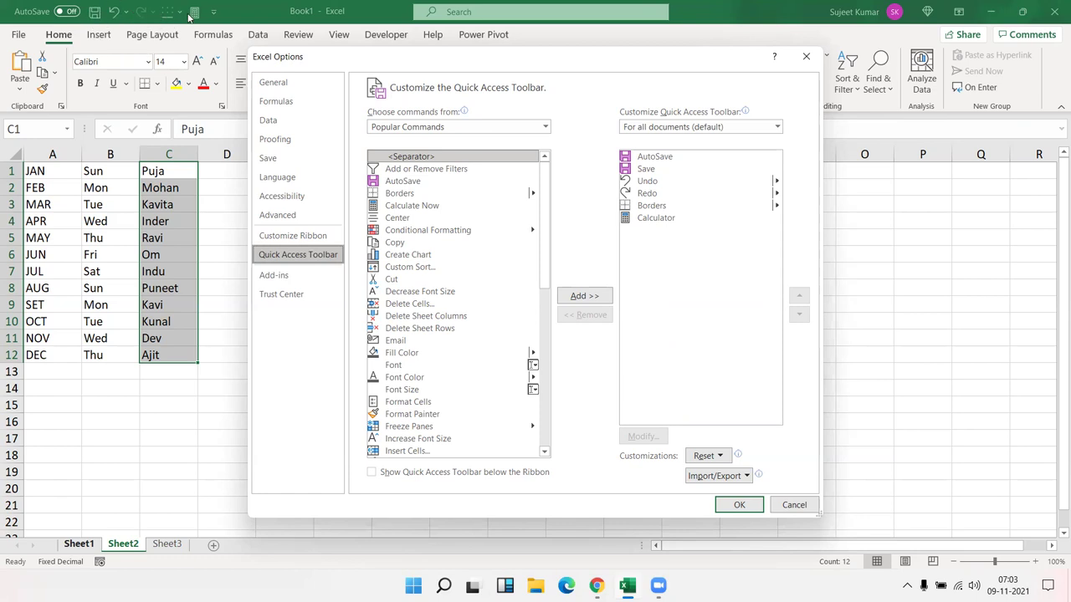
pyautogui.click(396, 244)
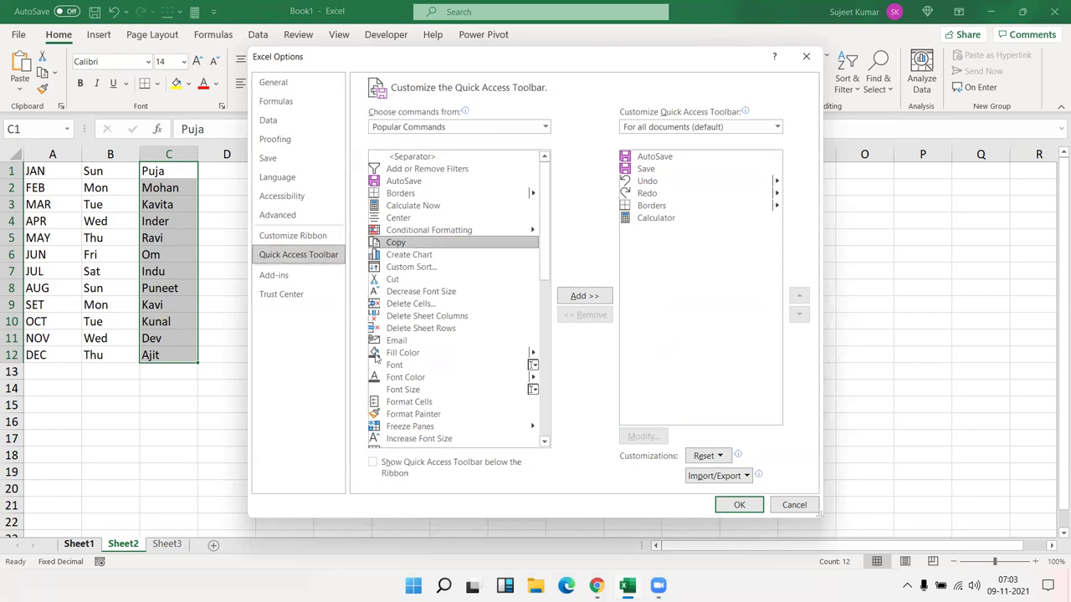
pyautogui.click(639, 208)
pyautogui.click(639, 223)
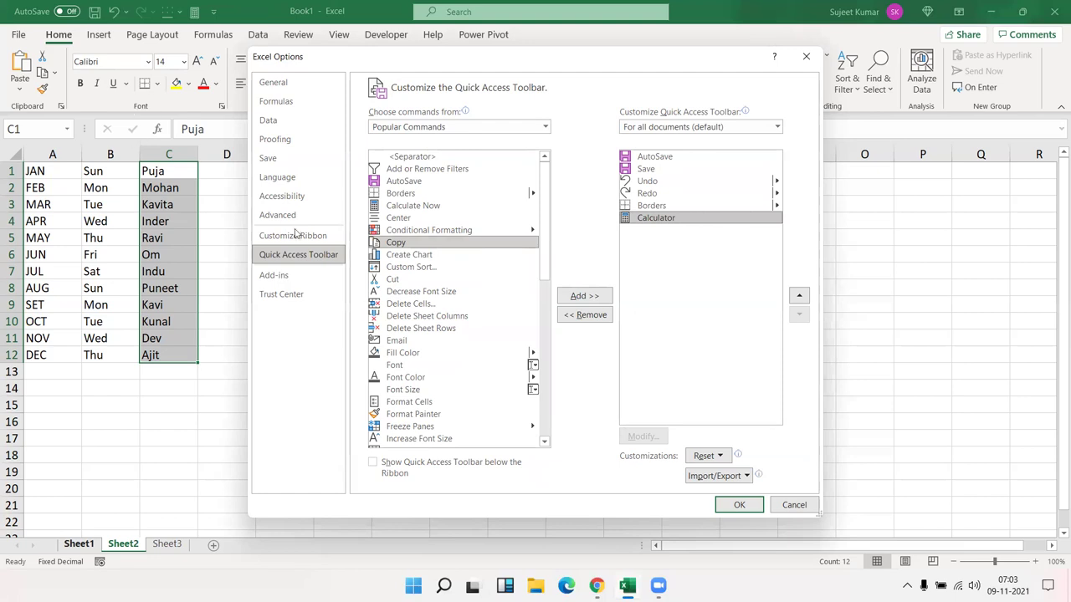
# - Apply All Borders to G4:P15 from the Quick Access Toolbar borders list
pyautogui.click(806, 58)
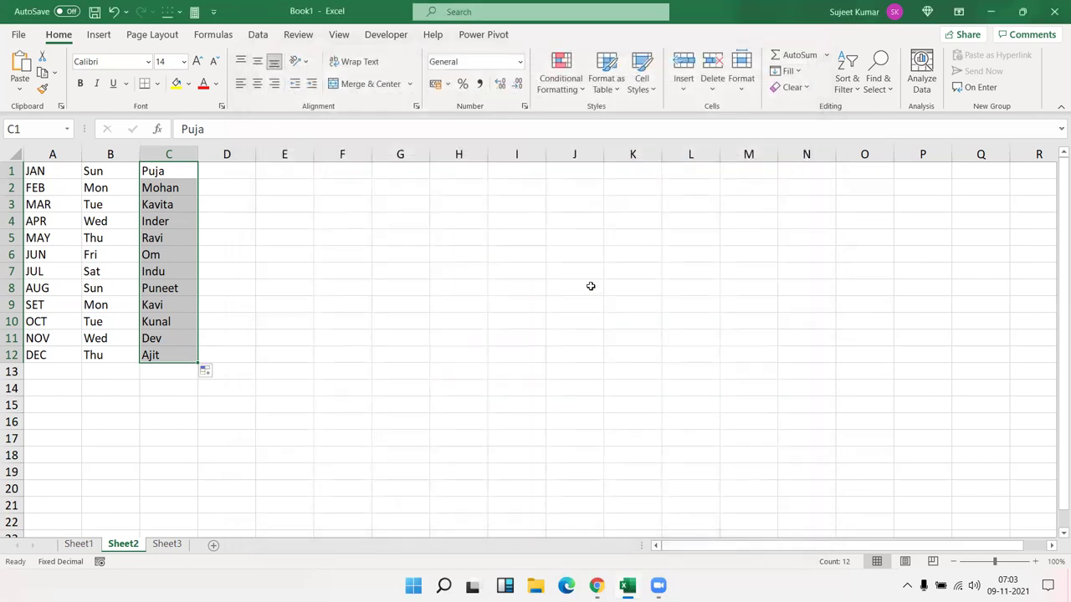
pyautogui.moveTo(411, 217); pyautogui.dragTo(915, 410)
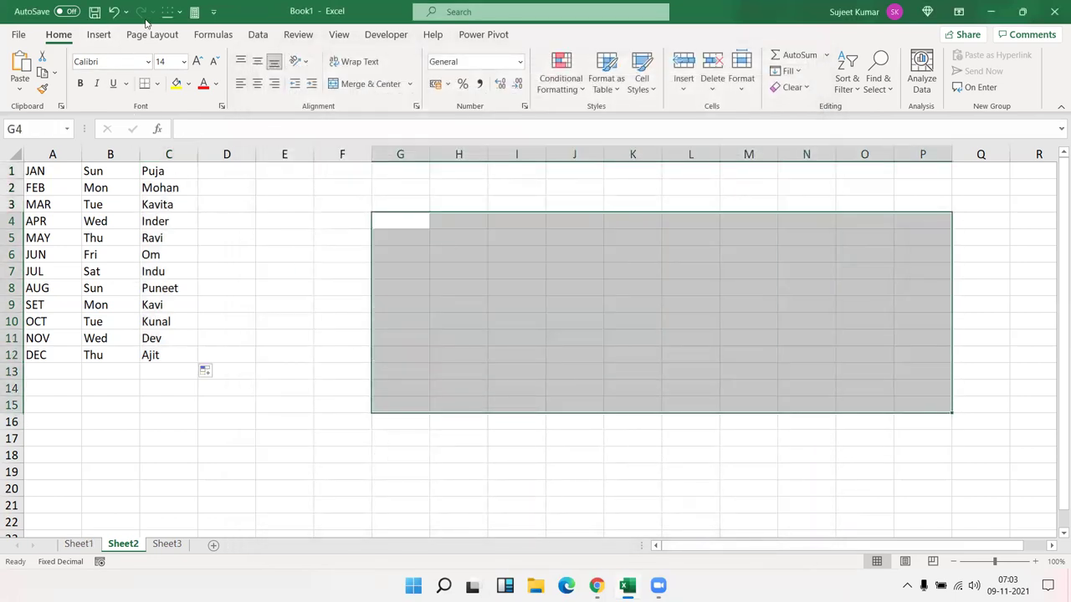
pyautogui.click(170, 12)
pyautogui.click(176, 12)
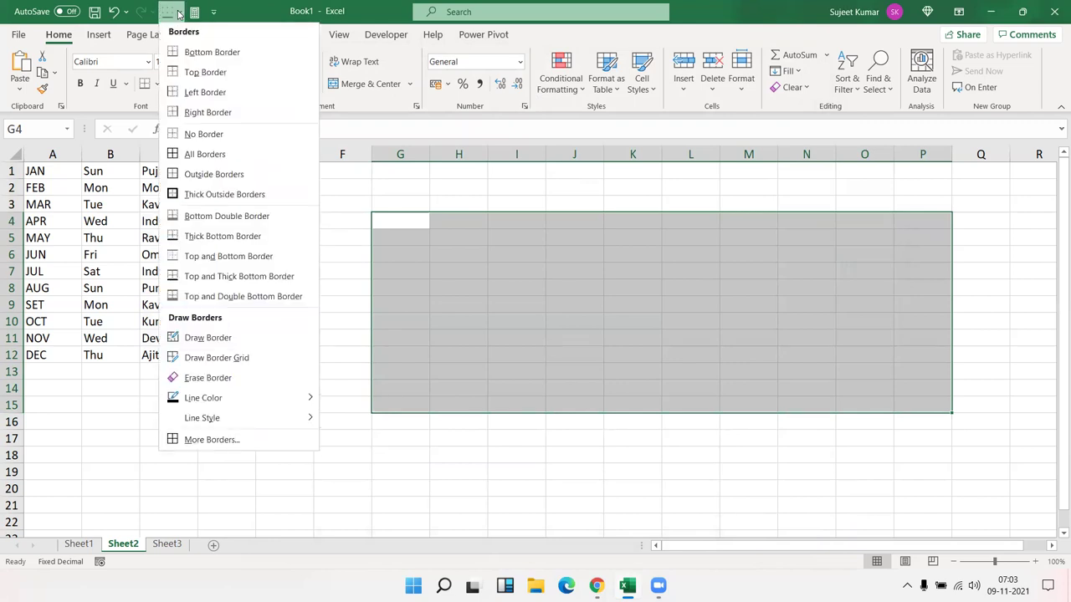
pyautogui.click(194, 154)
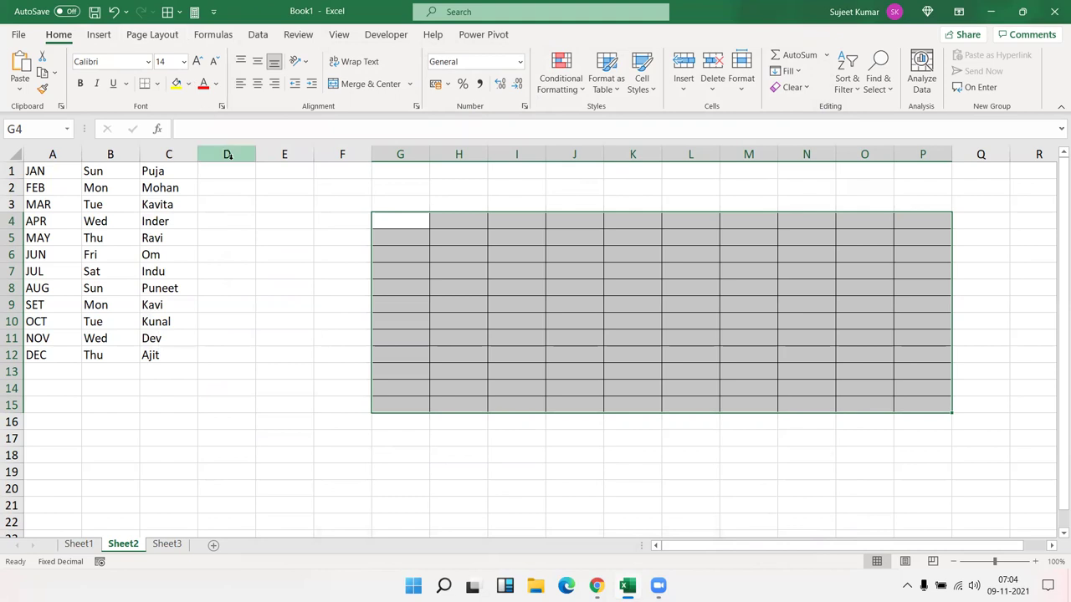
pyautogui.click(324, 224)
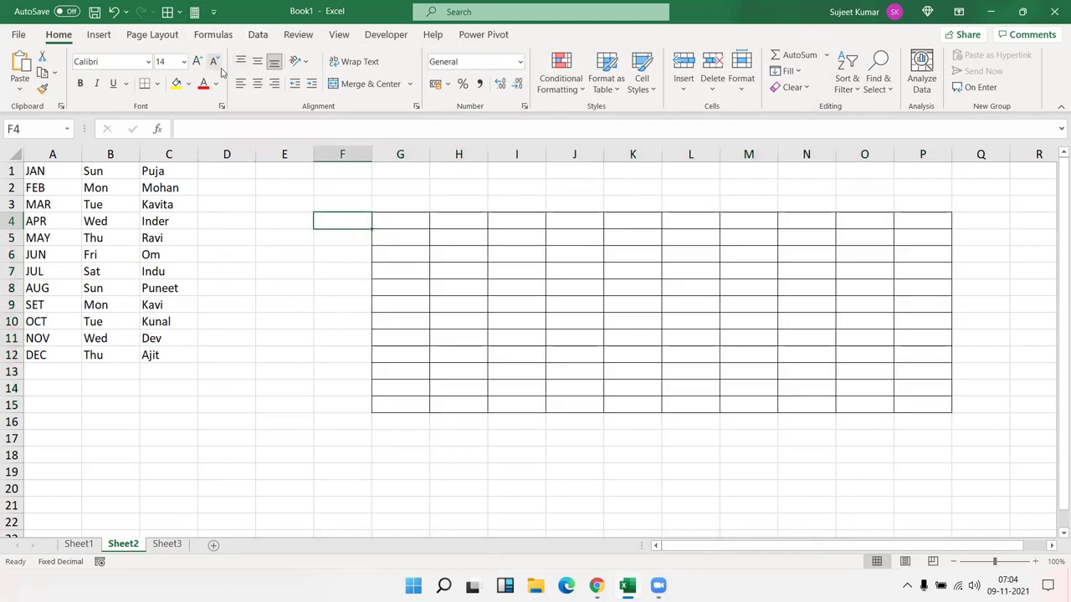
# - Launch the Calculator from the Quick Access Toolbar and via Alt+6, closing it each time
pyautogui.click(194, 12)
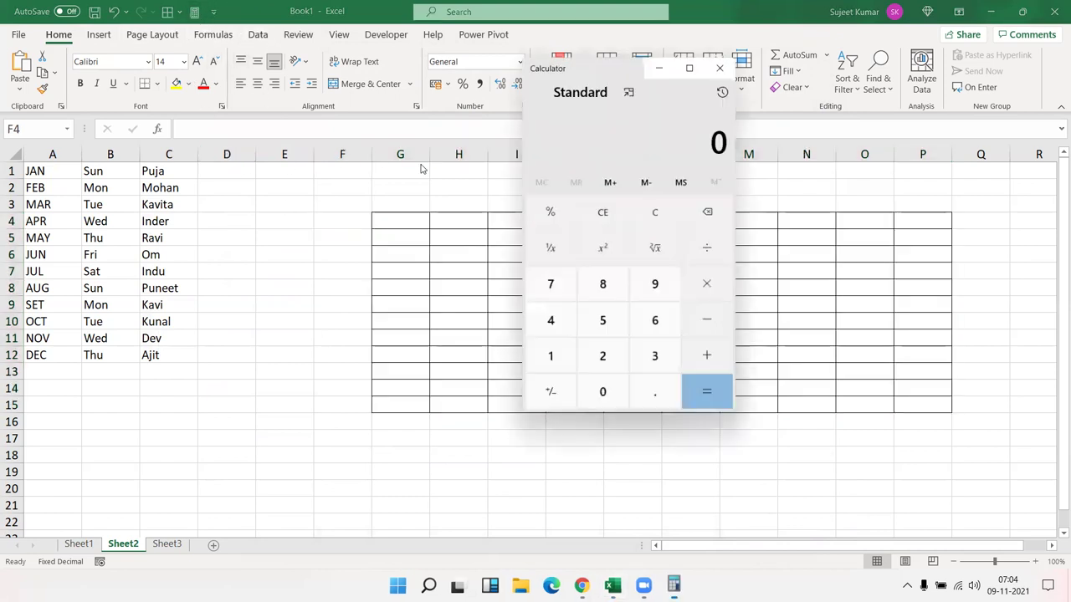
pyautogui.click(728, 63)
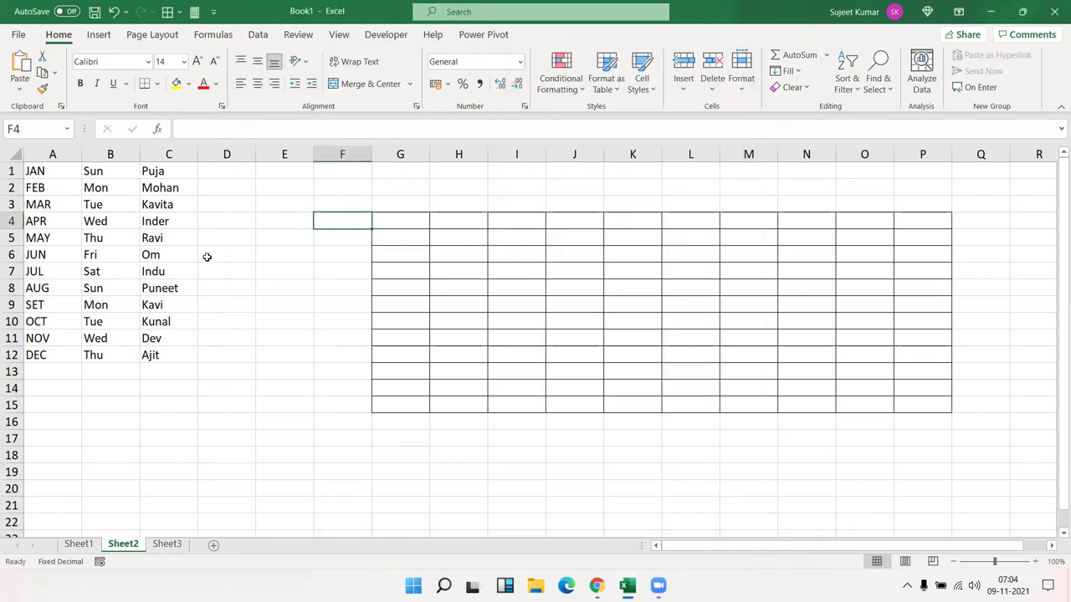
pyautogui.press('alt')
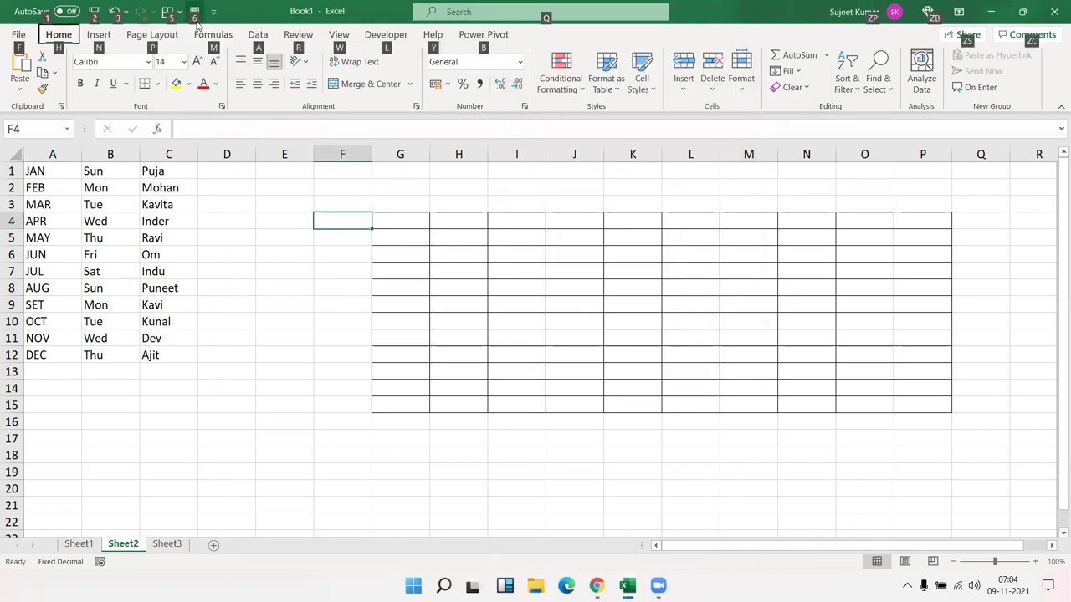
pyautogui.press('6')
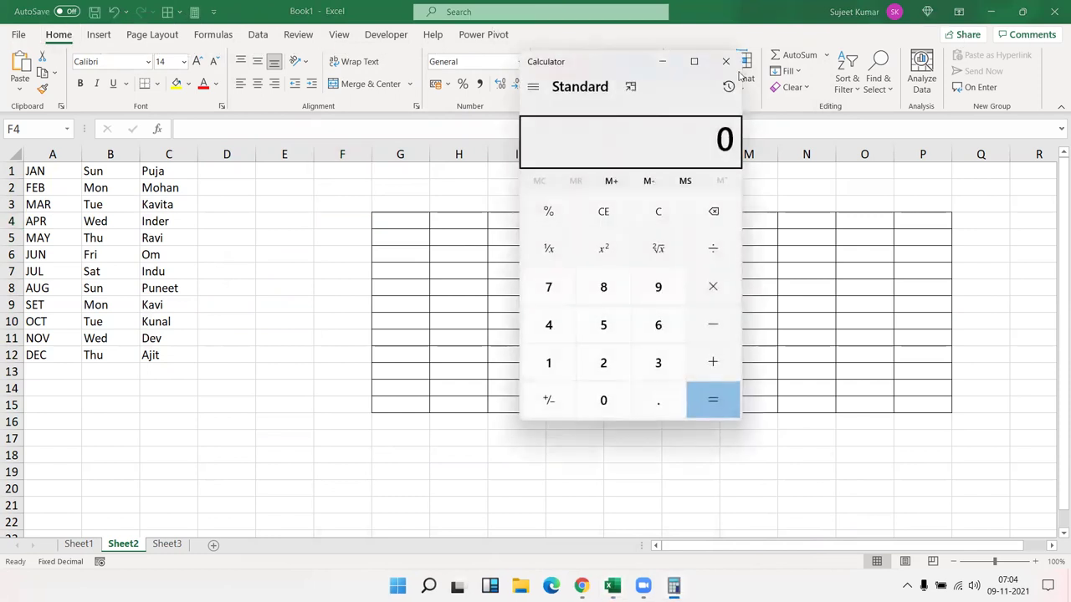
pyautogui.hotkey('alt', 'F4')
# - Give D6:F12 all borders with Alt+5, A, then clear borders from columns D:Q
pyautogui.moveTo(265, 236); pyautogui.dragTo(300, 358)
pyautogui.click(318, 356)
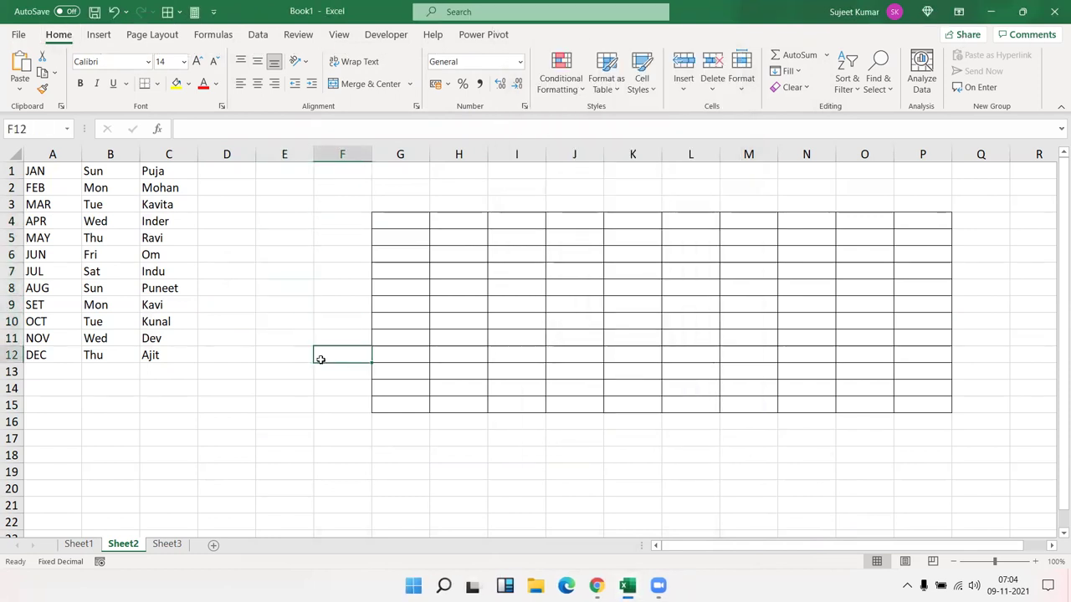
pyautogui.moveTo(215, 256); pyautogui.dragTo(330, 359)
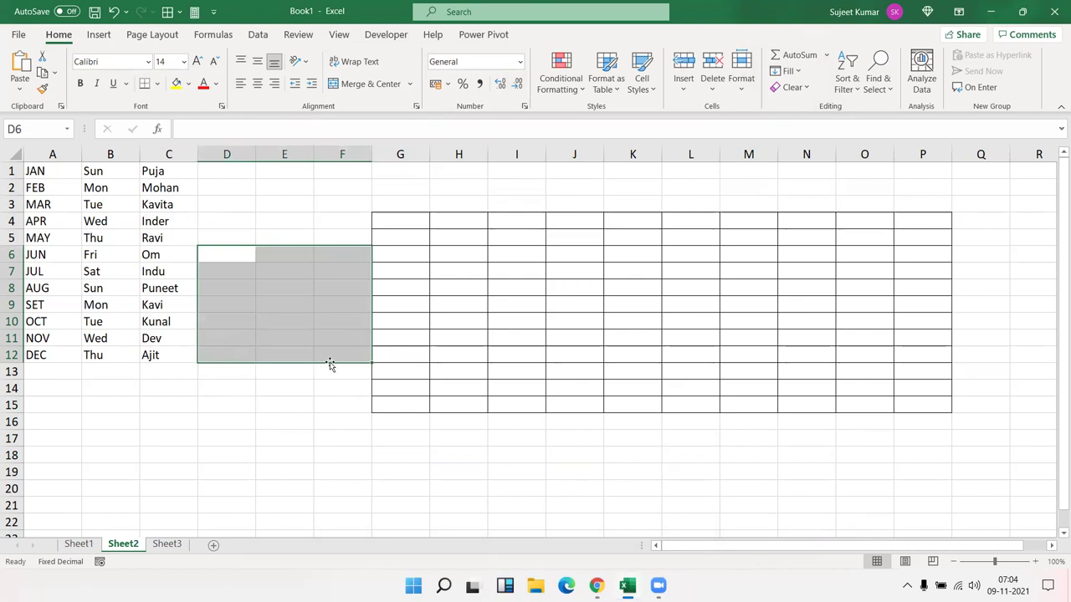
pyautogui.press('alt')
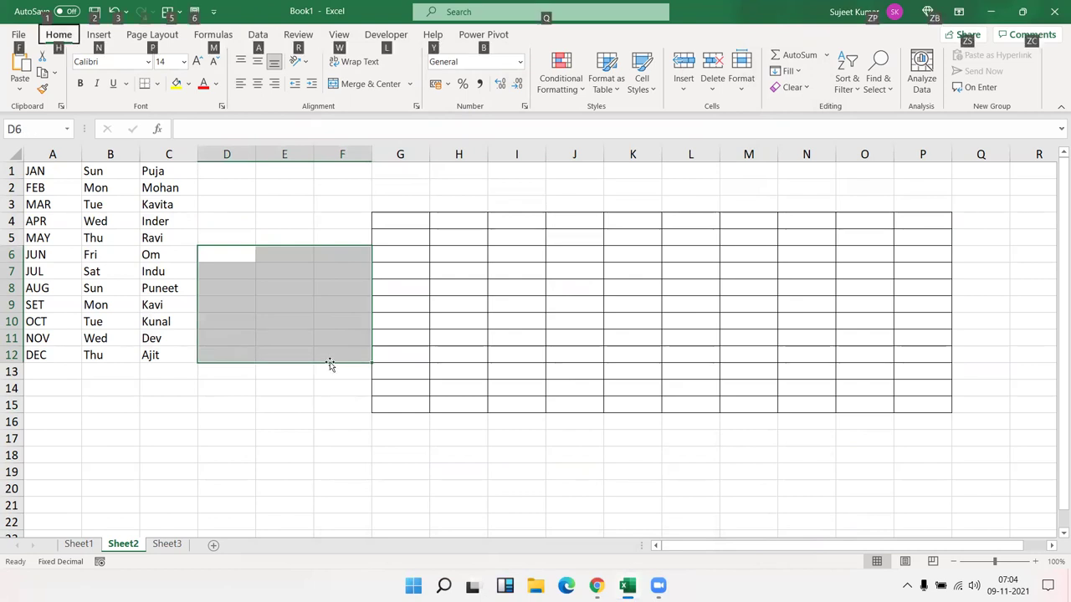
pyautogui.press('5')
pyautogui.press('a')
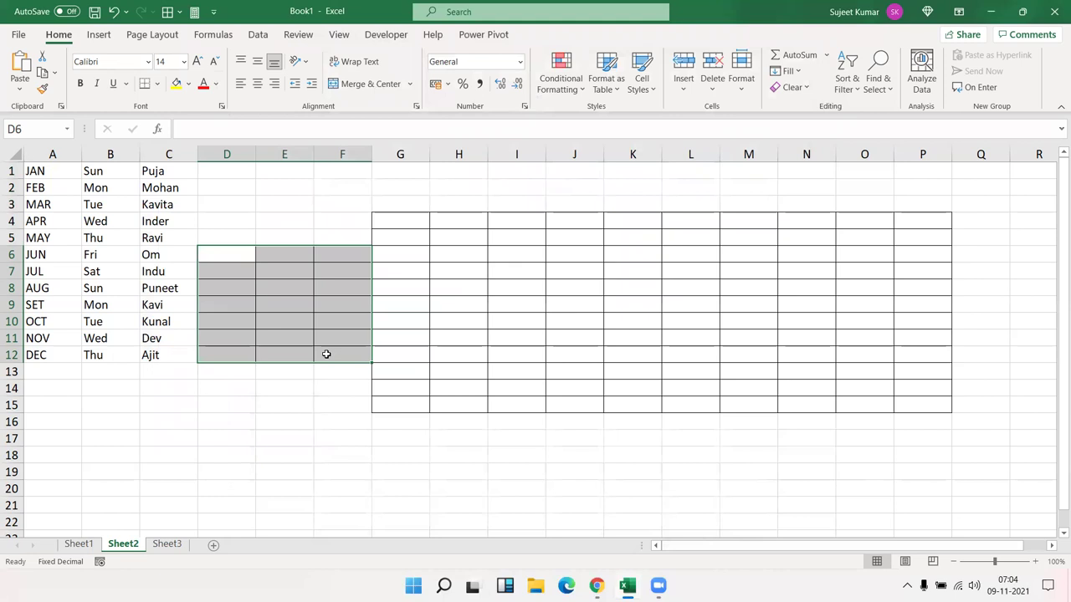
pyautogui.click(361, 423)
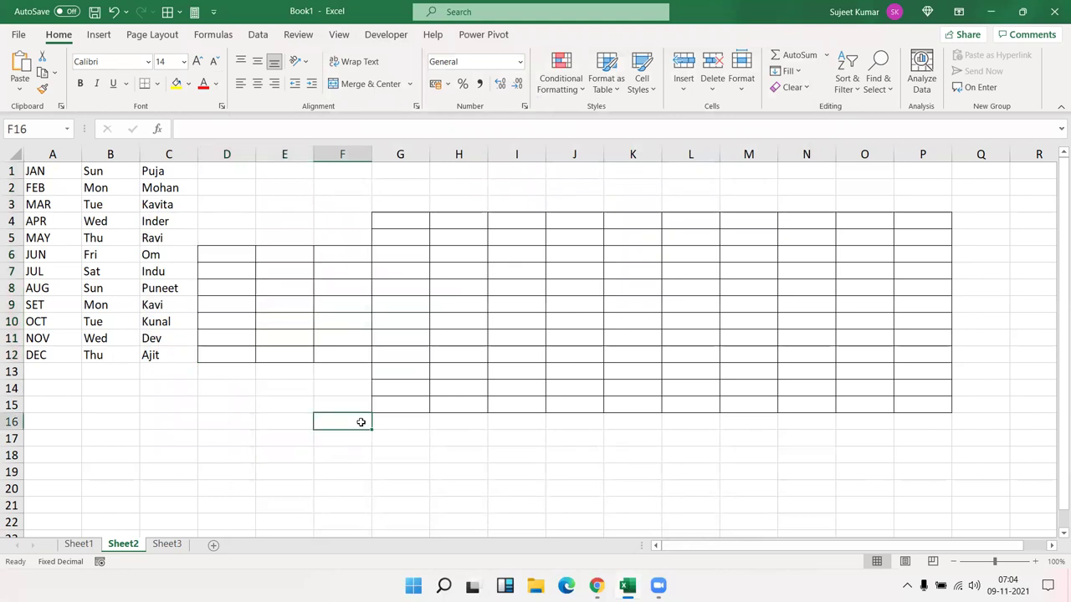
pyautogui.moveTo(227, 153); pyautogui.dragTo(993, 237)
pyautogui.hotkey('ctrl', 'shift', '_')
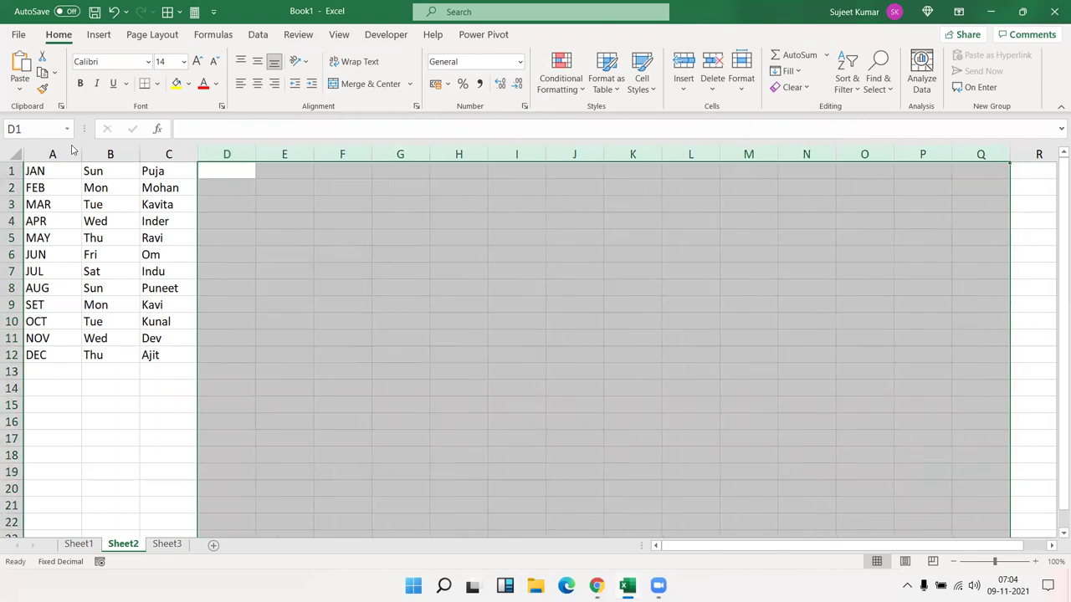
# - Reopen Excel Options, view the Quick Access Toolbar page, then the Add-ins page
pyautogui.click(18, 34)
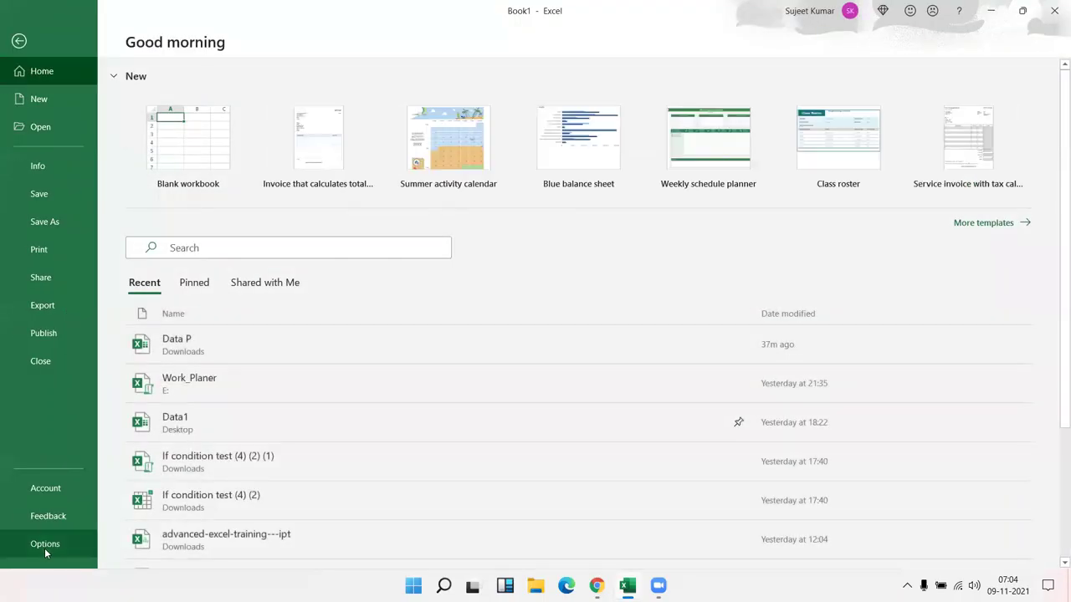
pyautogui.click(44, 547)
pyautogui.click(327, 262)
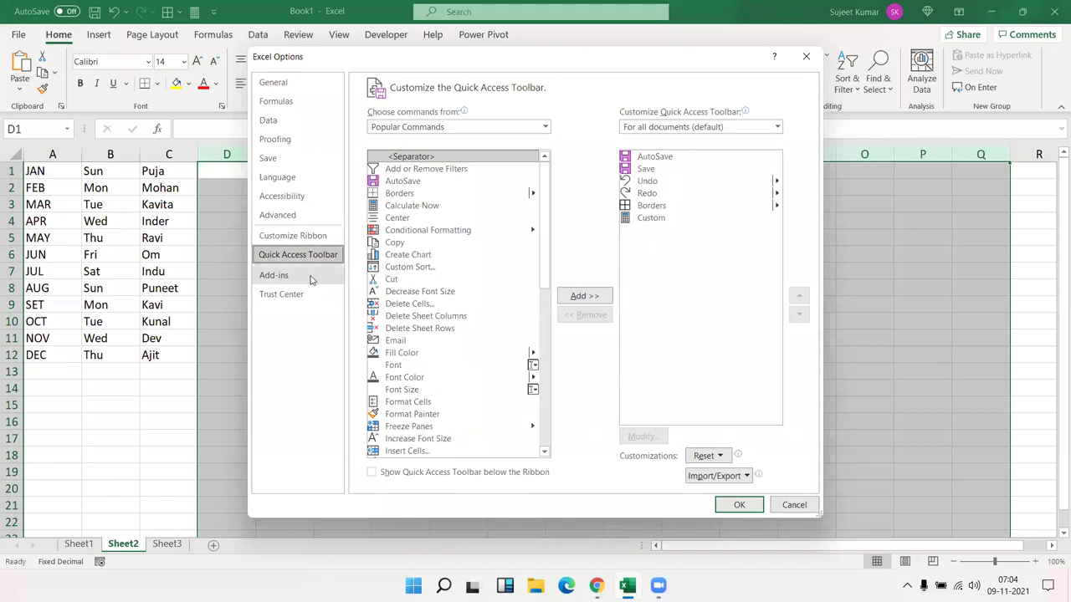
pyautogui.click(311, 279)
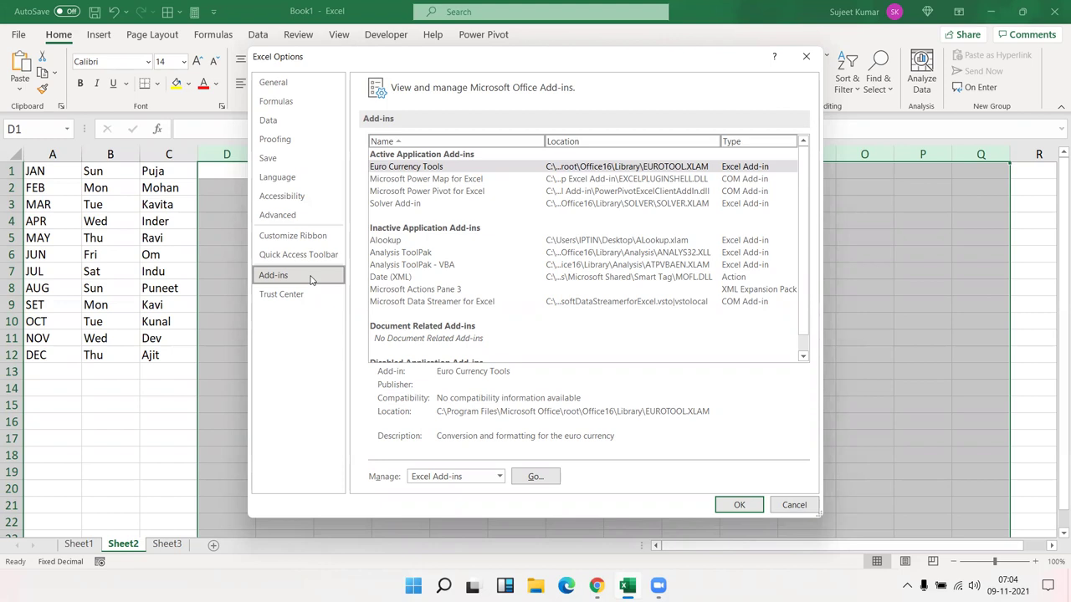
# - Review the Excel Add-ins list, with Euro Currency Tools and Solver checked, and cancel without changes
pyautogui.click(535, 476)
pyautogui.click(755, 265)
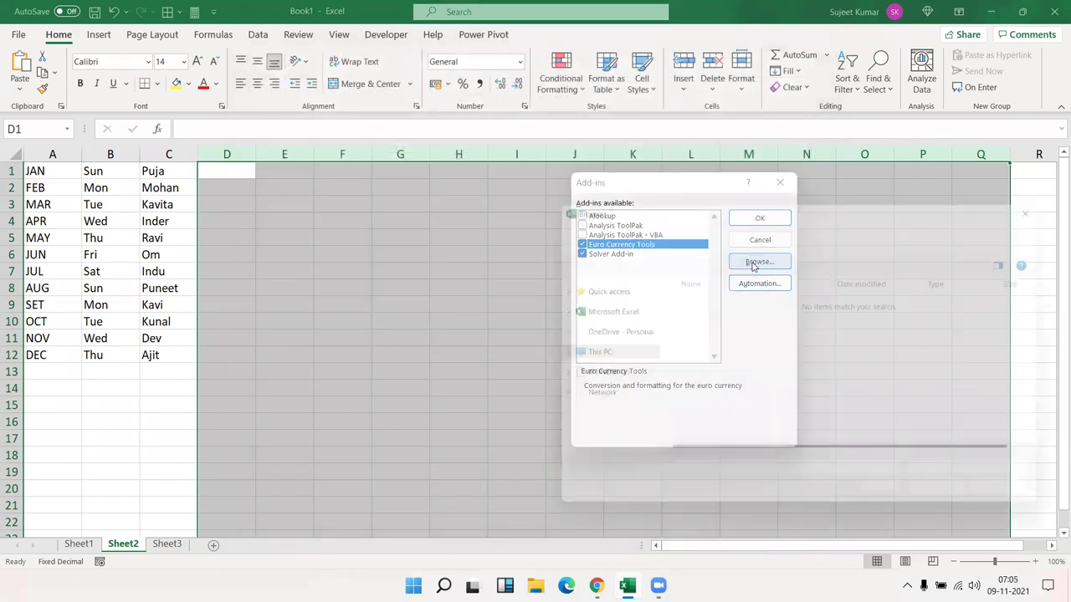
pyautogui.click(1054, 200)
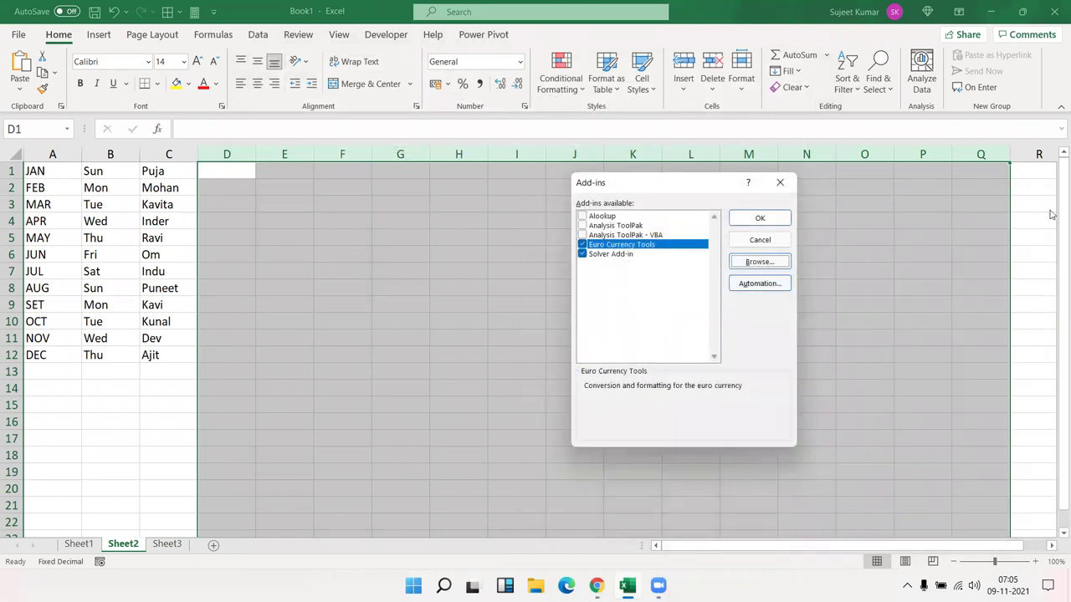
pyautogui.click(759, 241)
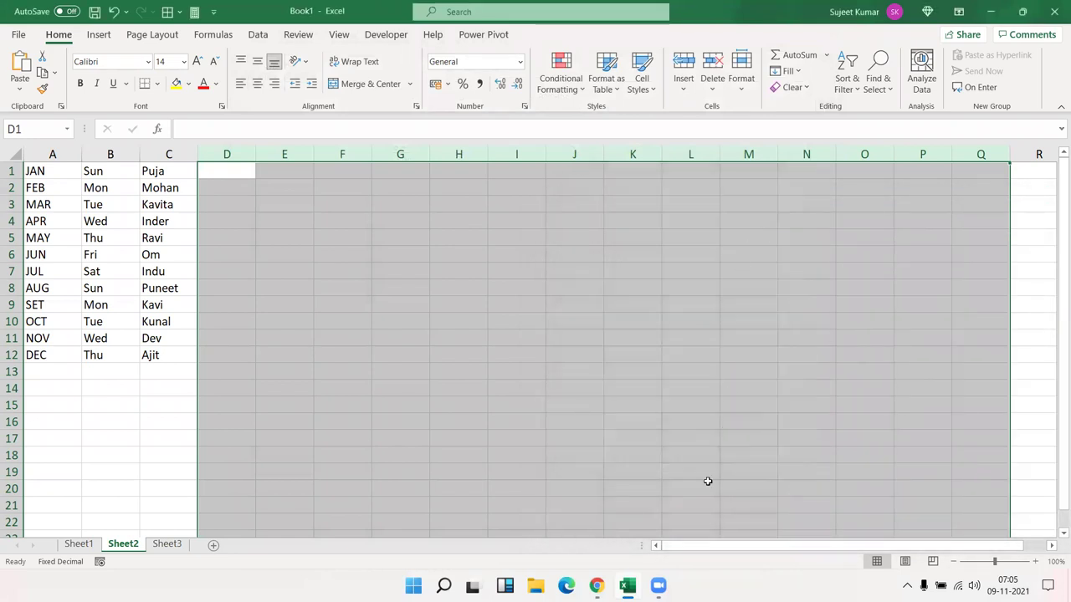
# - Reopen Excel Options on the General page, then close it without changes
pyautogui.click(19, 35)
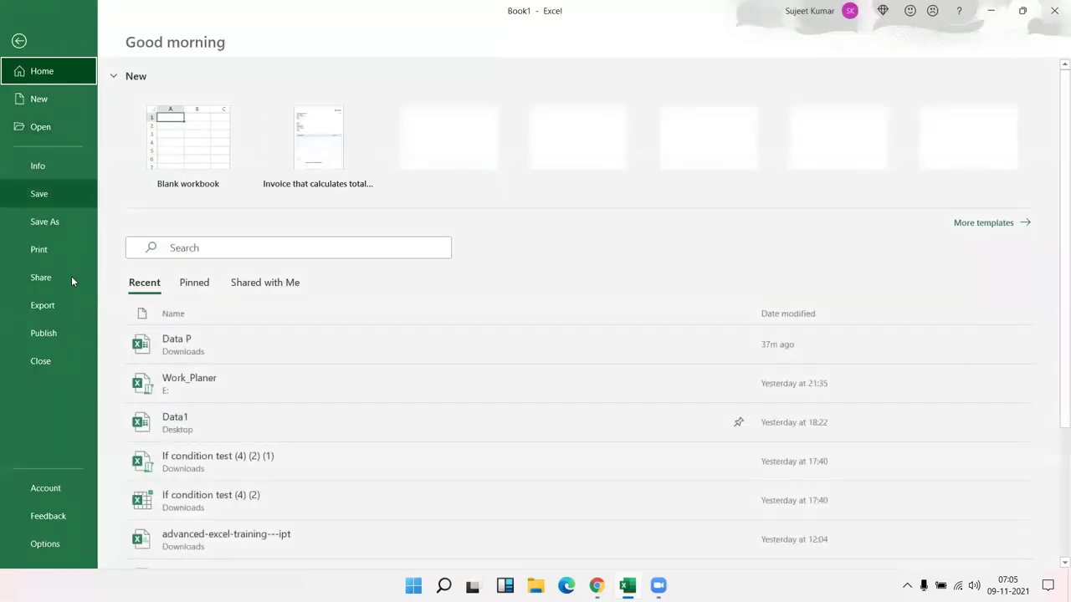
pyautogui.click(44, 553)
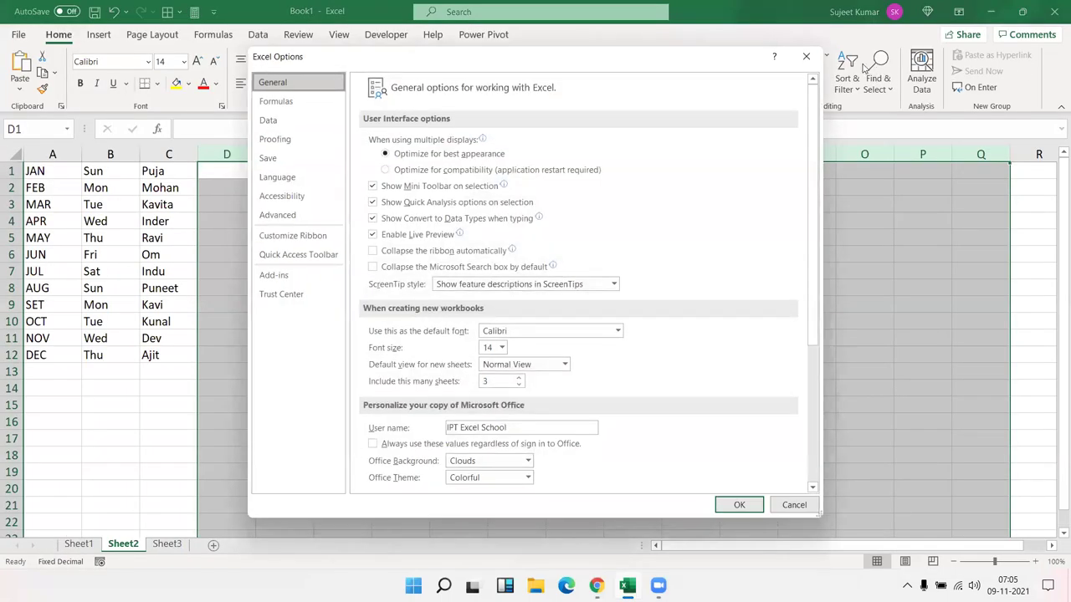
pyautogui.click(805, 56)
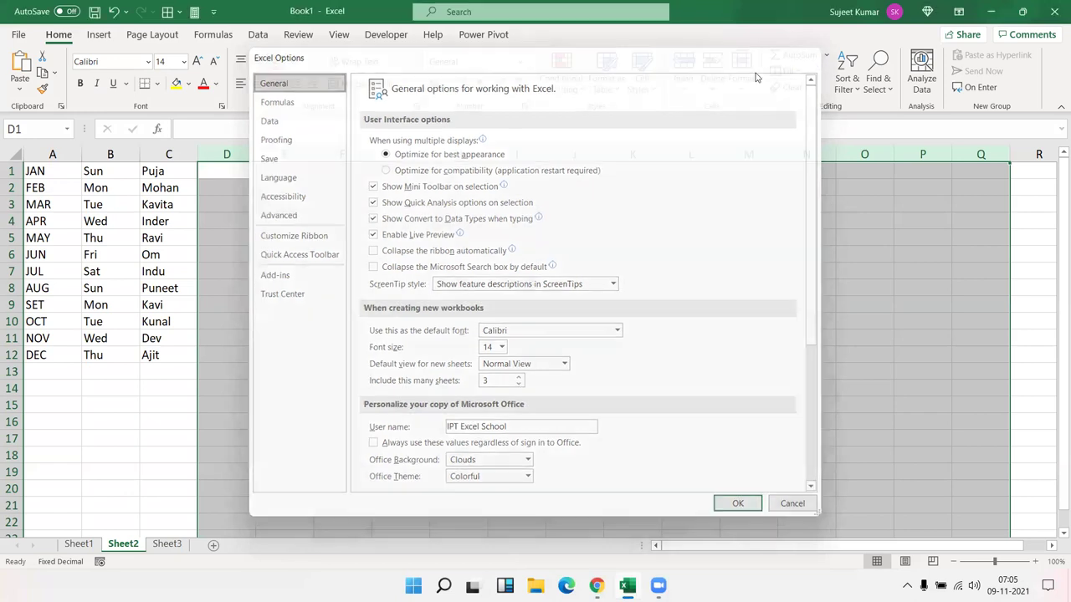